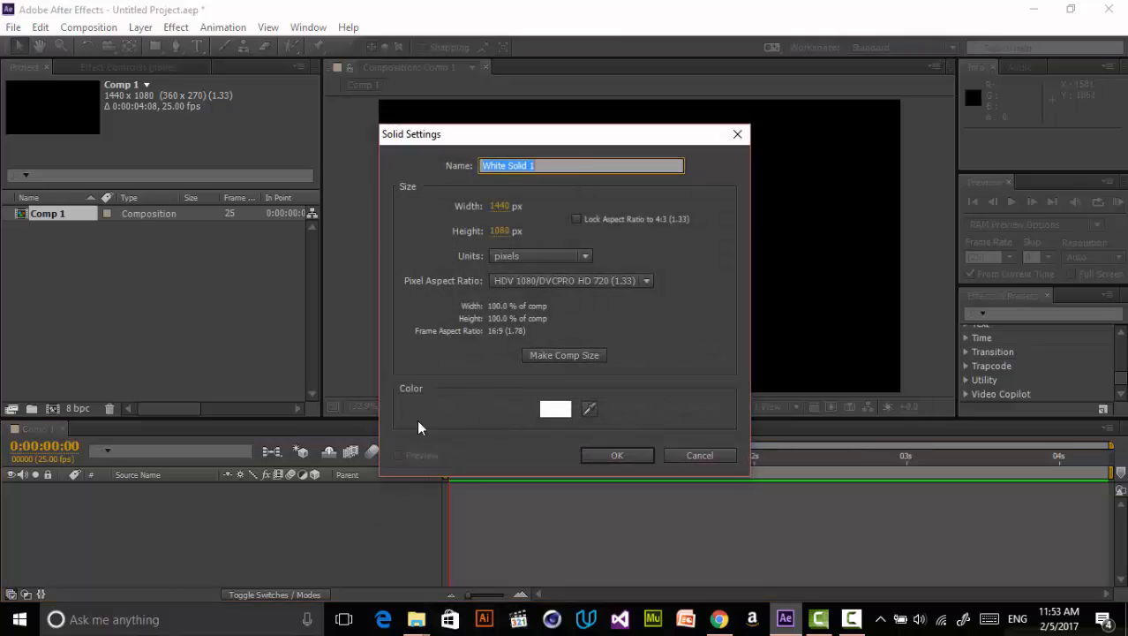
# - Create the white 1440 × 1080 solid, naming it Simple Stroke
pyautogui.moveTo(555, 141); pyautogui.dragTo(543, 205)
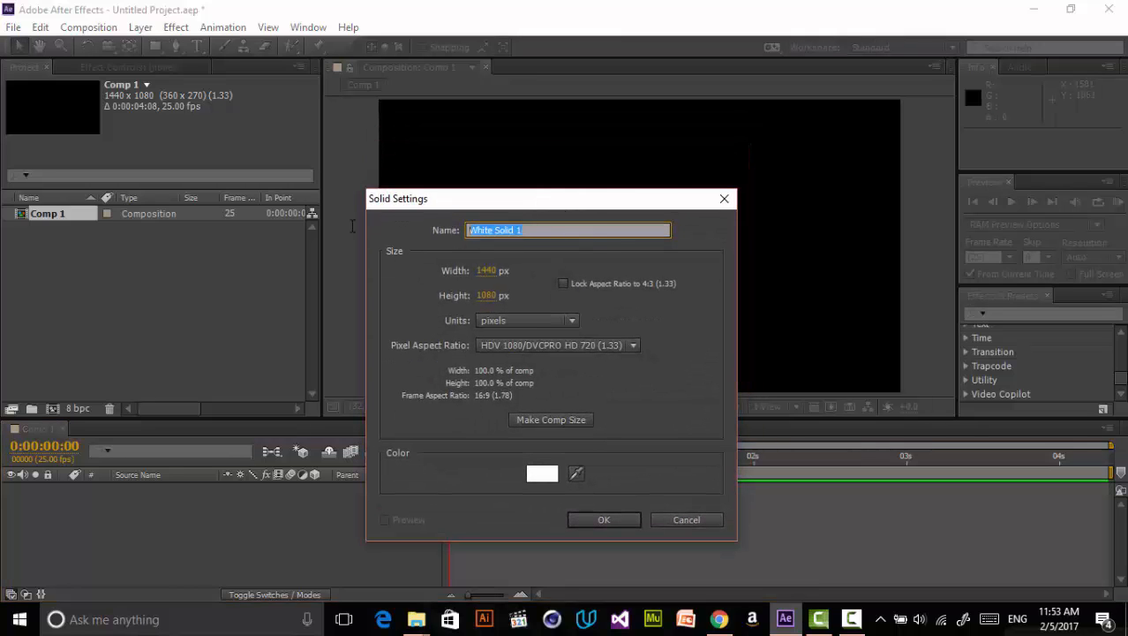
pyautogui.write('Simple Stroke')
pyautogui.press('Return')
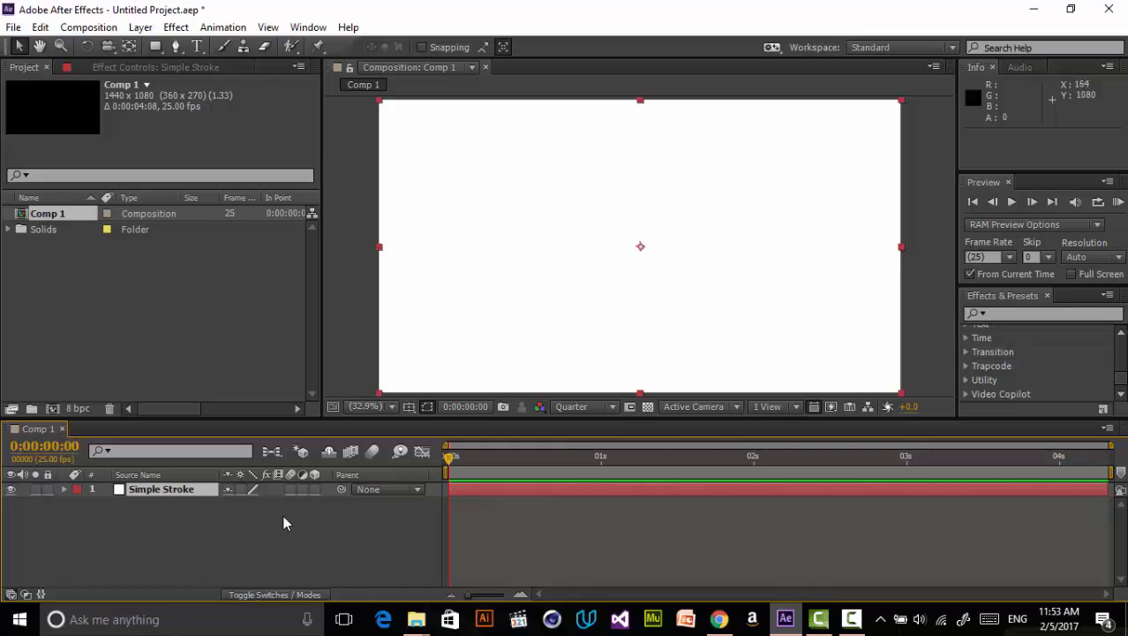
# - Start an open mask path with the Pen tool at the composition centre, curling outward in a spiral
pyautogui.click(176, 46)
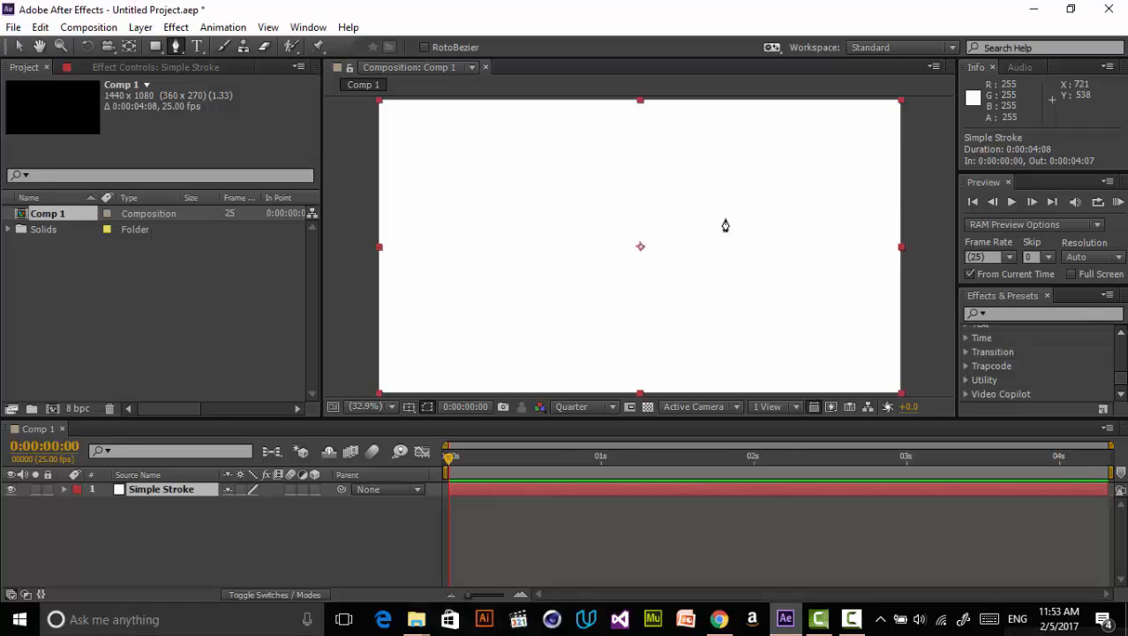
pyautogui.click(640, 245)
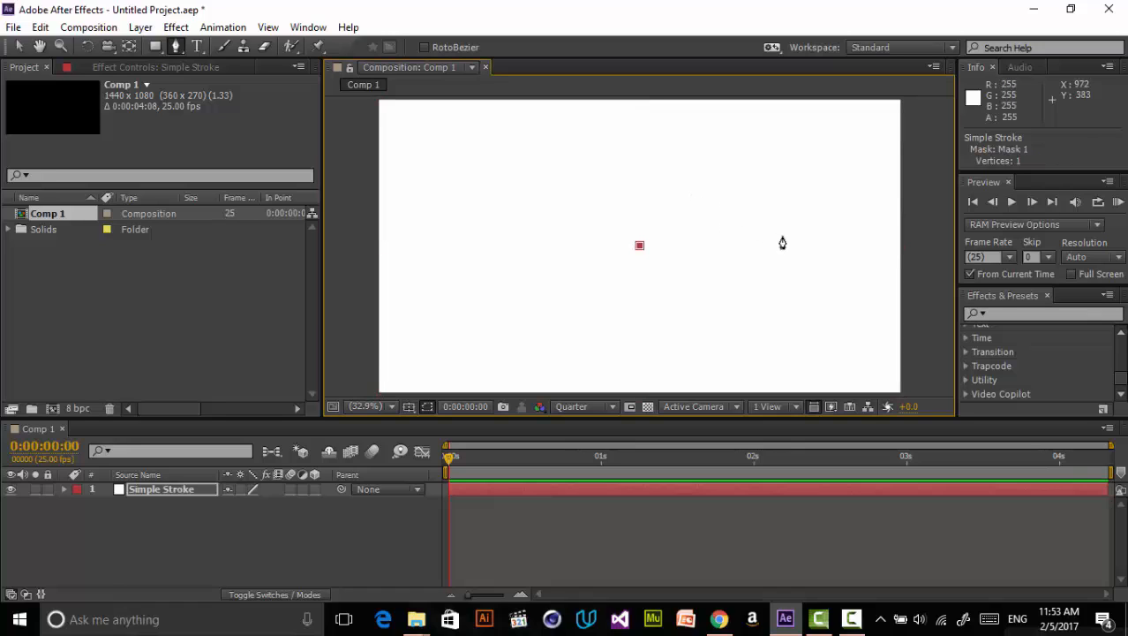
pyautogui.moveTo(731, 204); pyautogui.dragTo(775, 201)
pyautogui.moveTo(602, 363); pyautogui.dragTo(506, 268)
pyautogui.moveTo(549, 165); pyautogui.dragTo(592, 131)
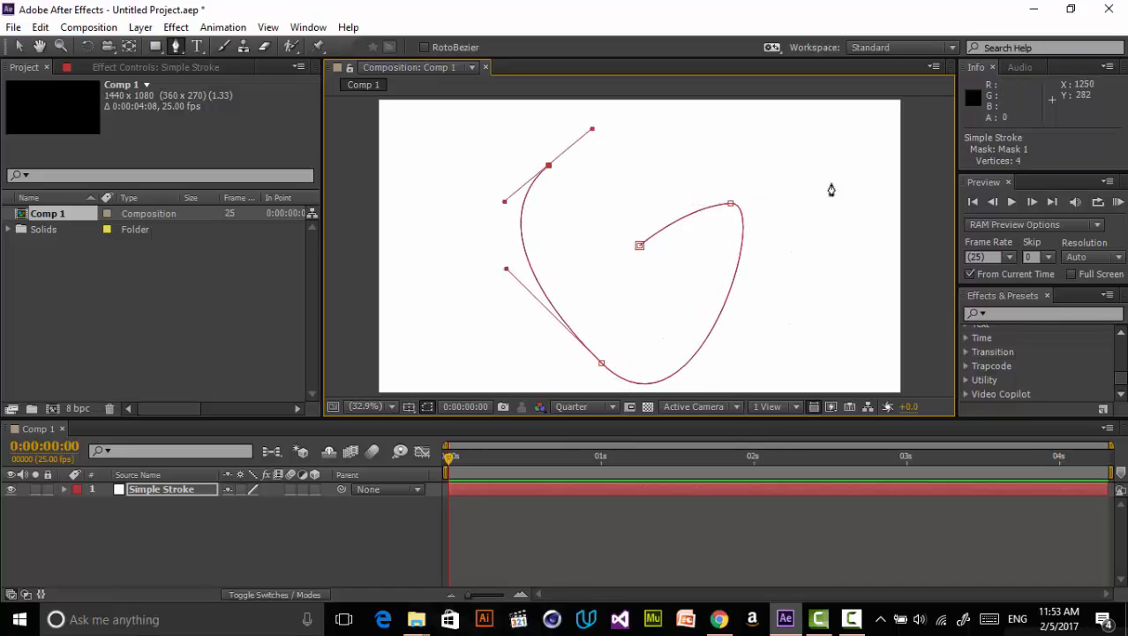
pyautogui.moveTo(833, 202); pyautogui.dragTo(853, 335)
# - Extend the spiral path with three more outer vertices reaching beyond the composition frame
pyautogui.press(',')
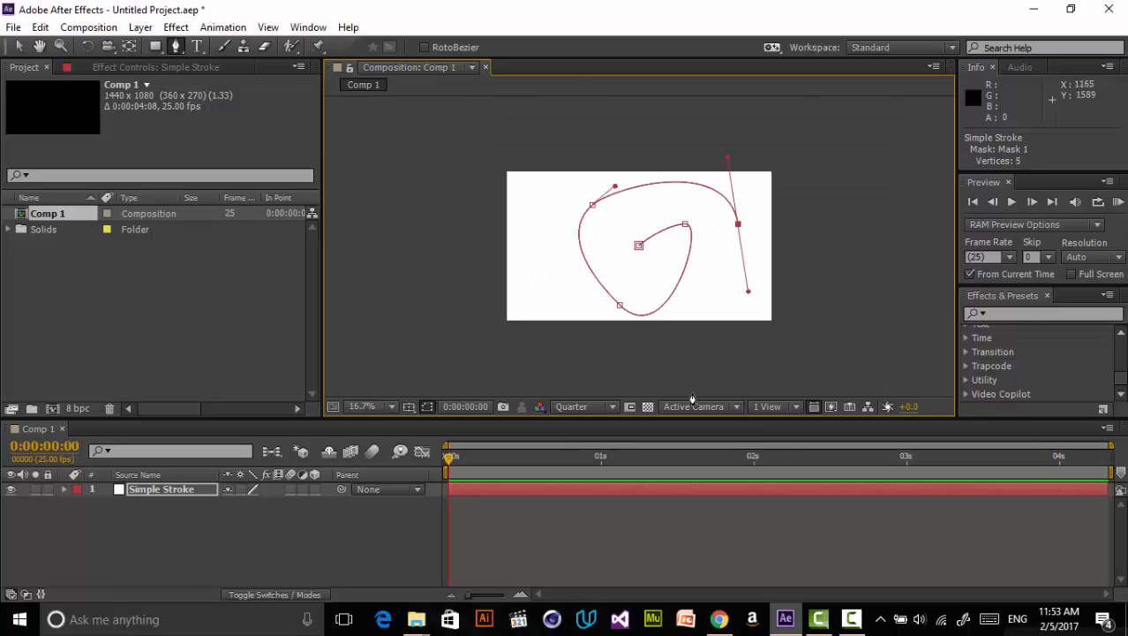
pyautogui.moveTo(639, 390); pyautogui.dragTo(537, 349)
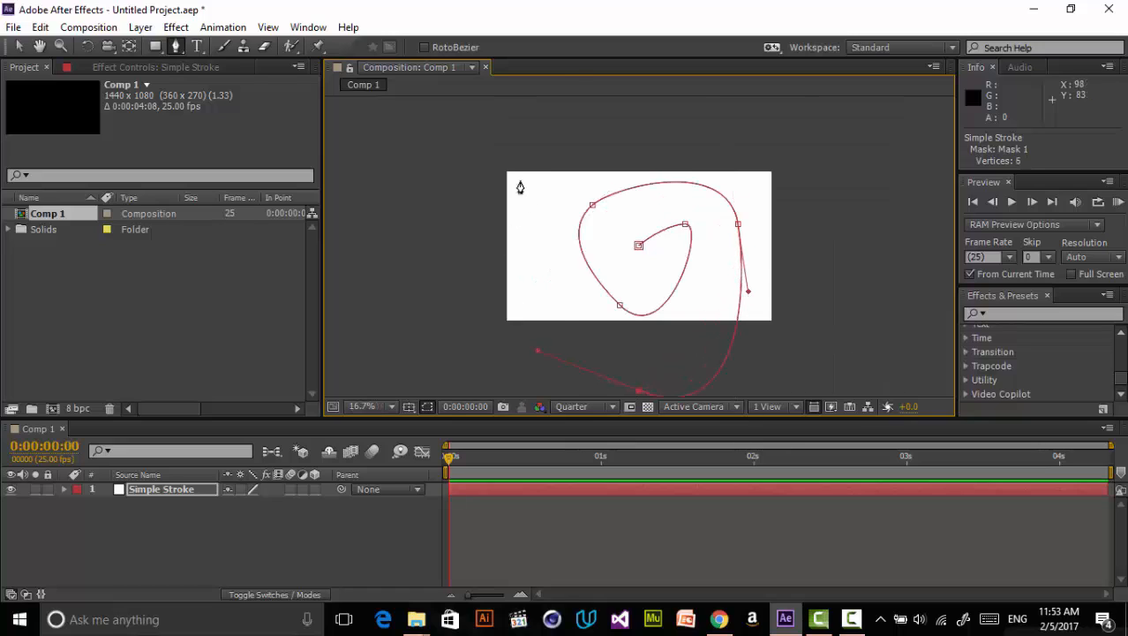
pyautogui.moveTo(520, 181); pyautogui.dragTo(548, 101)
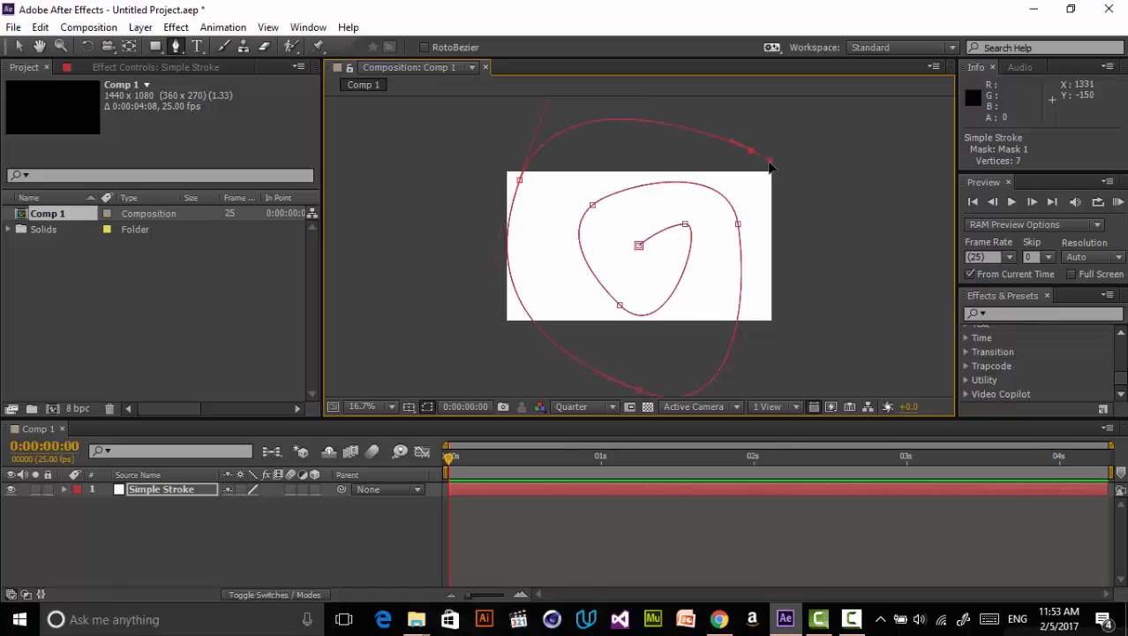
pyautogui.press('v')
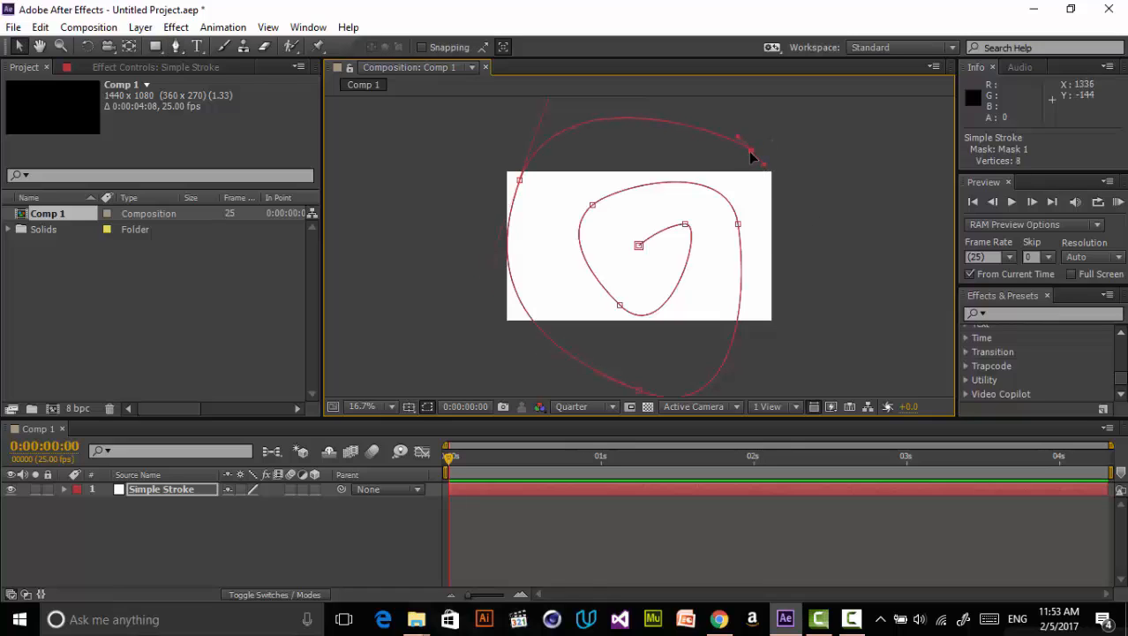
# - Reposition the spiral's starting vertex and adjust the first inner vertex's handles to smooth the inner curl
pyautogui.press('.')
pyautogui.moveTo(639, 246); pyautogui.dragTo(646, 265)
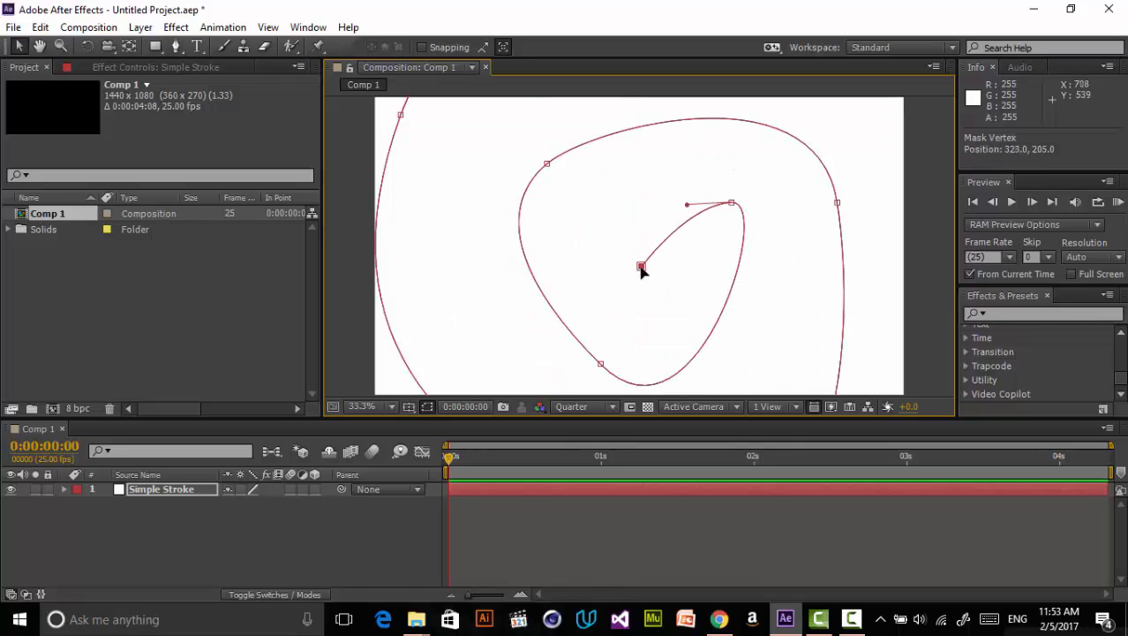
pyautogui.moveTo(685, 208); pyautogui.dragTo(629, 201)
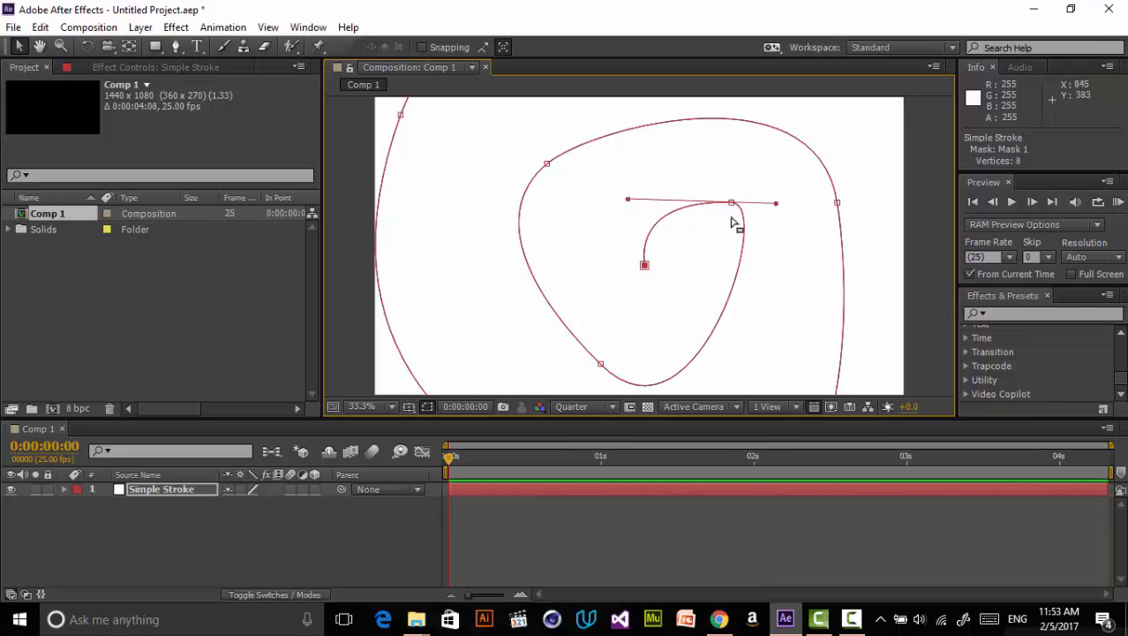
pyautogui.moveTo(778, 204); pyautogui.dragTo(768, 242)
pyautogui.click(731, 204)
pyautogui.moveTo(777, 204); pyautogui.dragTo(825, 239)
pyautogui.moveTo(730, 205); pyautogui.dragTo(718, 218)
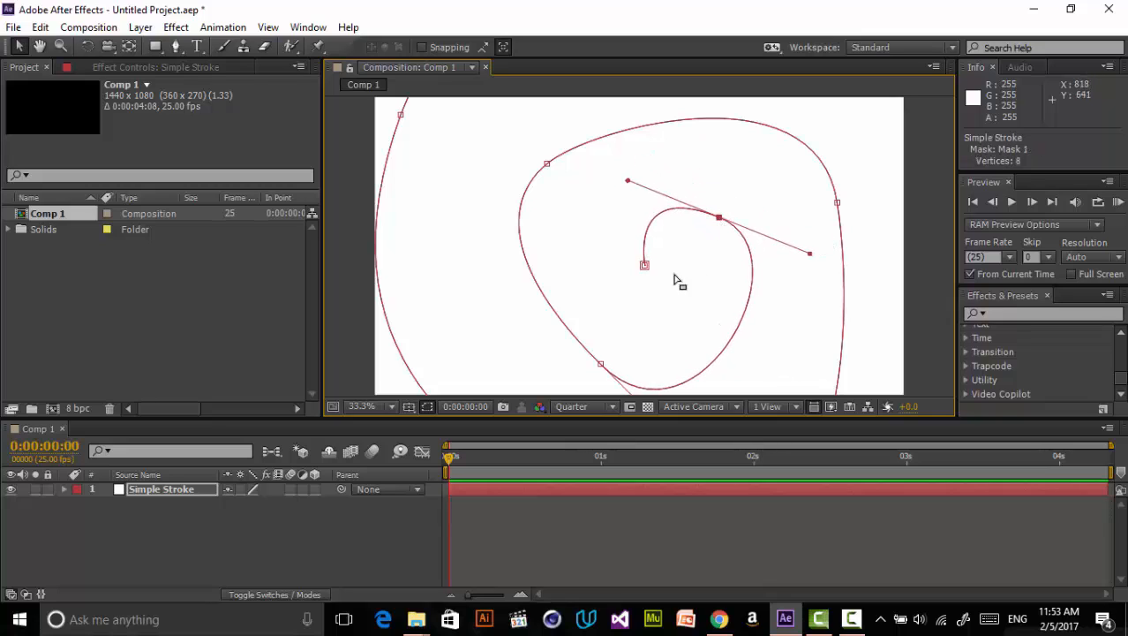
pyautogui.moveTo(646, 267); pyautogui.dragTo(656, 272)
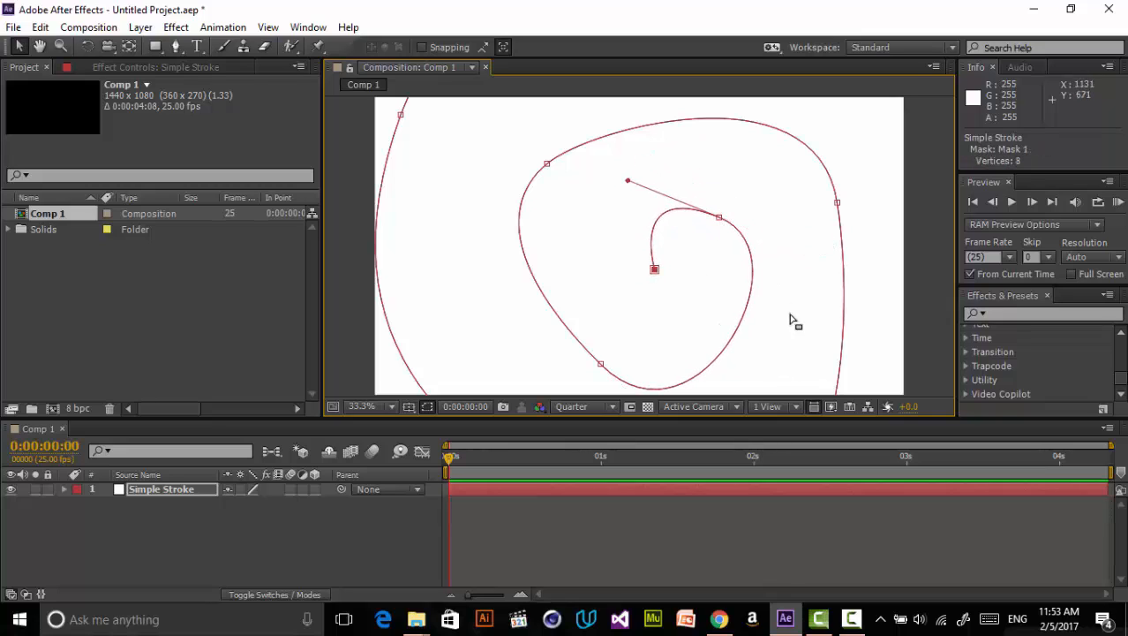
# - Adjust the handles and position of the left and lower-left middle-ring vertices for a rounder curve
pyautogui.moveTo(547, 164); pyautogui.dragTo(491, 238)
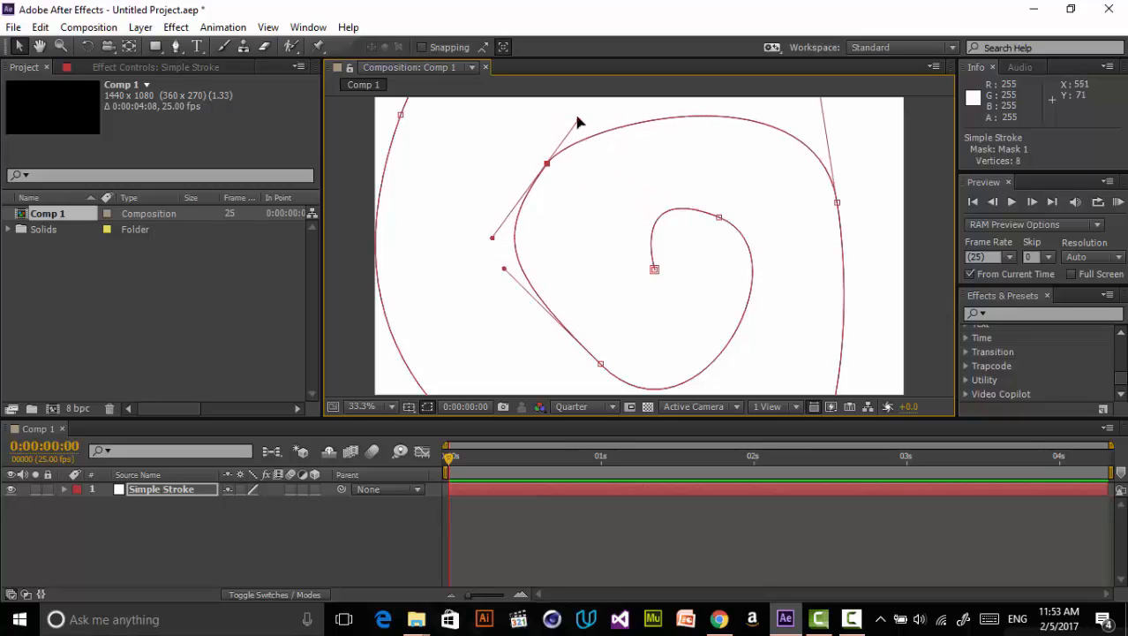
pyautogui.moveTo(582, 118); pyautogui.dragTo(592, 86)
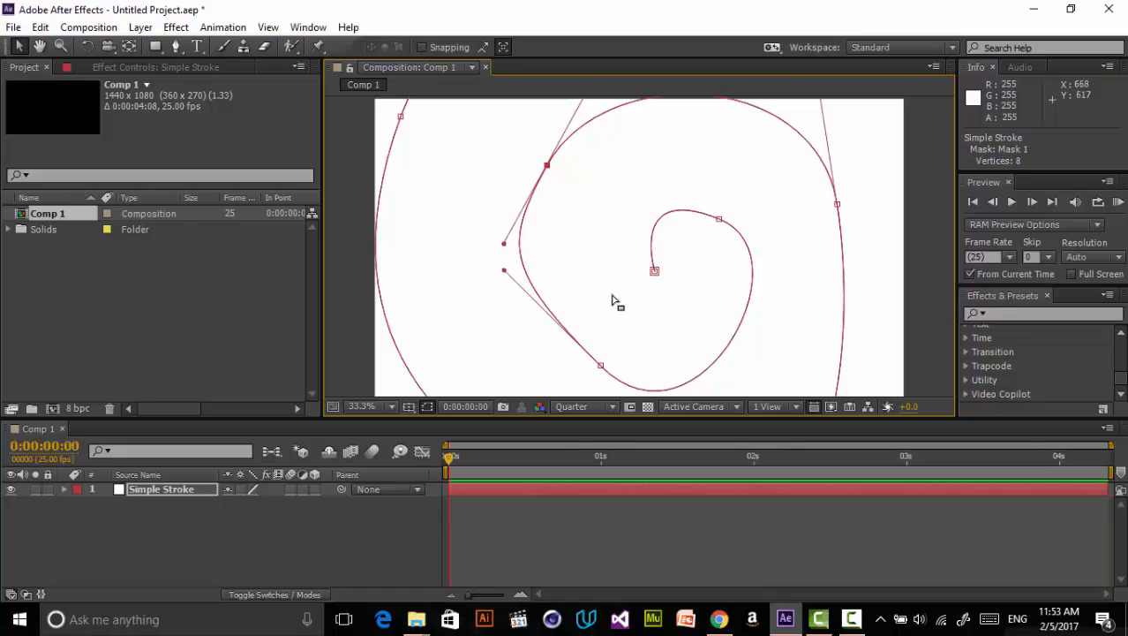
pyautogui.click(601, 365)
pyautogui.moveTo(601, 365); pyautogui.dragTo(589, 349)
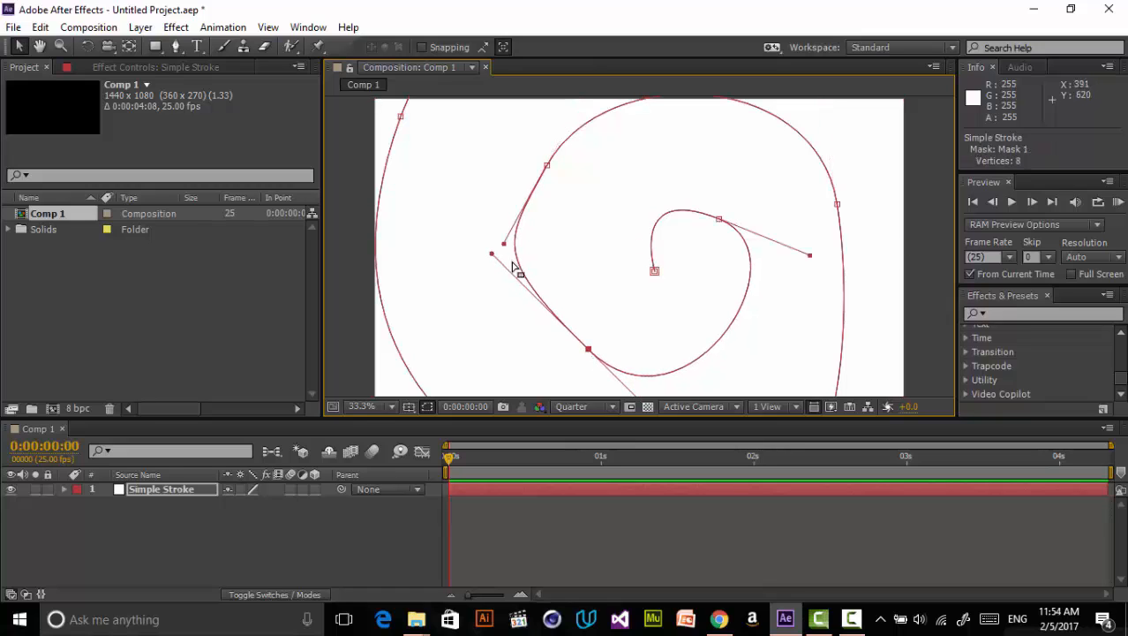
pyautogui.moveTo(492, 256); pyautogui.dragTo(545, 309)
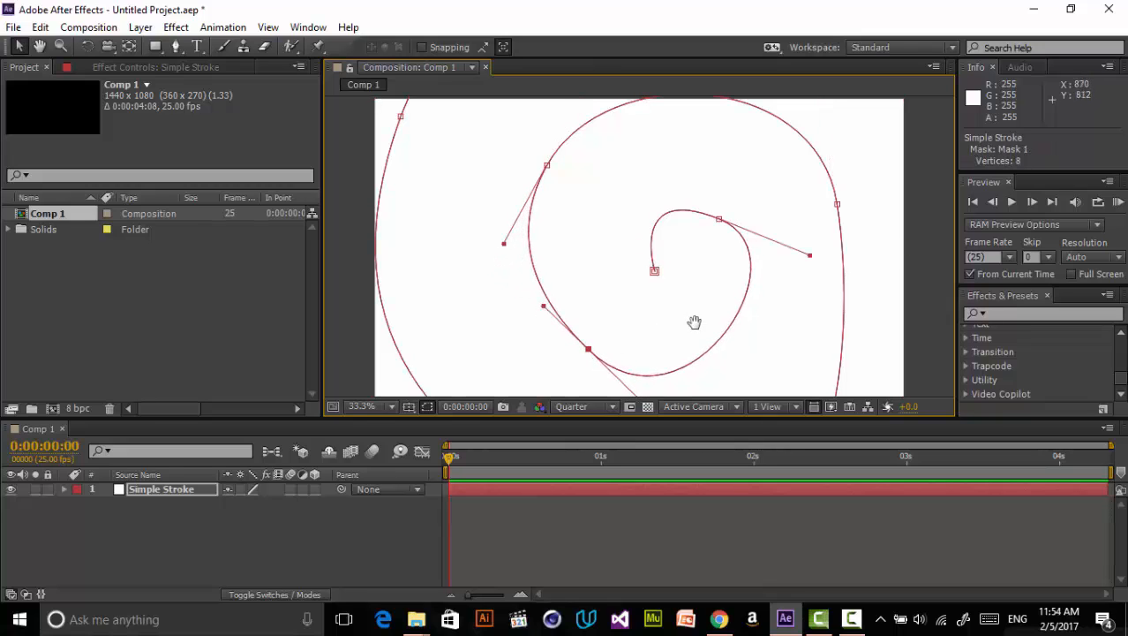
# - Nudge the spiral's starting vertex slightly upward
pyautogui.moveTo(695, 322); pyautogui.dragTo(681, 281)
pyautogui.moveTo(668, 395); pyautogui.dragTo(684, 364)
pyautogui.moveTo(576, 301); pyautogui.dragTo(577, 293)
pyautogui.click(640, 220)
pyautogui.moveTo(640, 220); pyautogui.dragTo(635, 206)
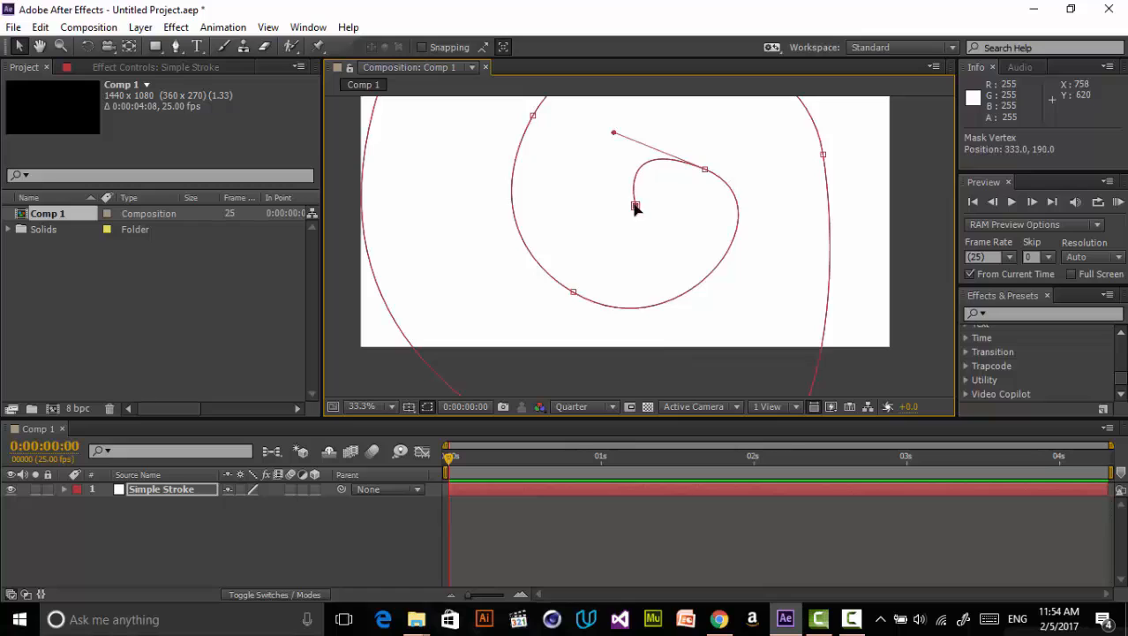
# - Reshape the handles of the outer right vertex to smooth the outer curve
pyautogui.moveTo(743, 189); pyautogui.dragTo(687, 289)
pyautogui.click(765, 254)
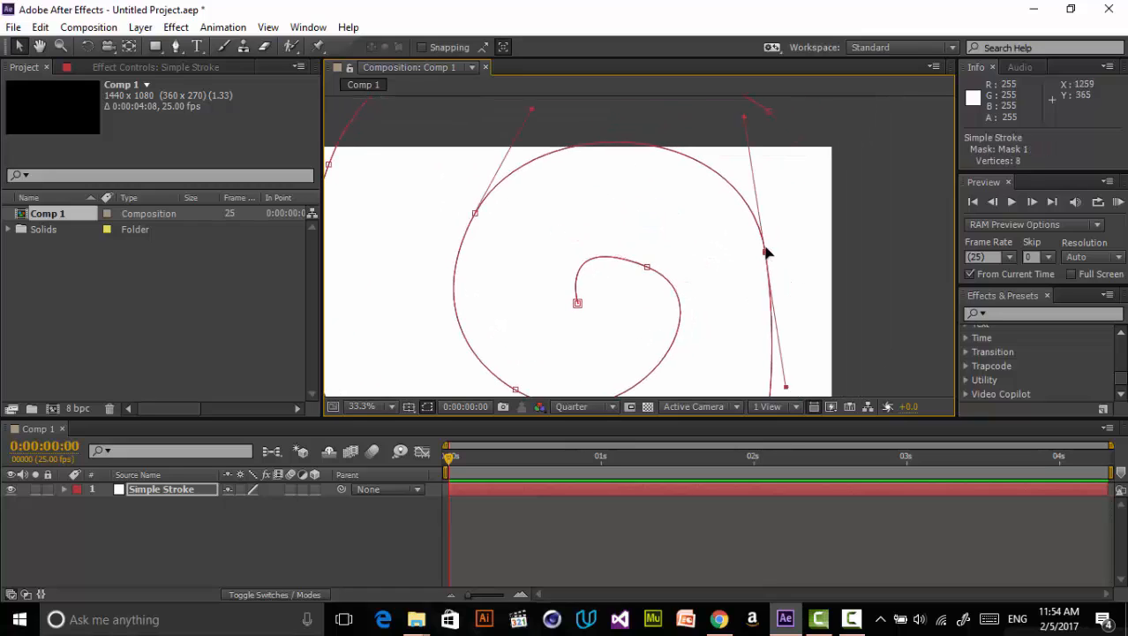
pyautogui.moveTo(746, 116); pyautogui.dragTo(734, 138)
pyautogui.scroll(-5, 705, 213)
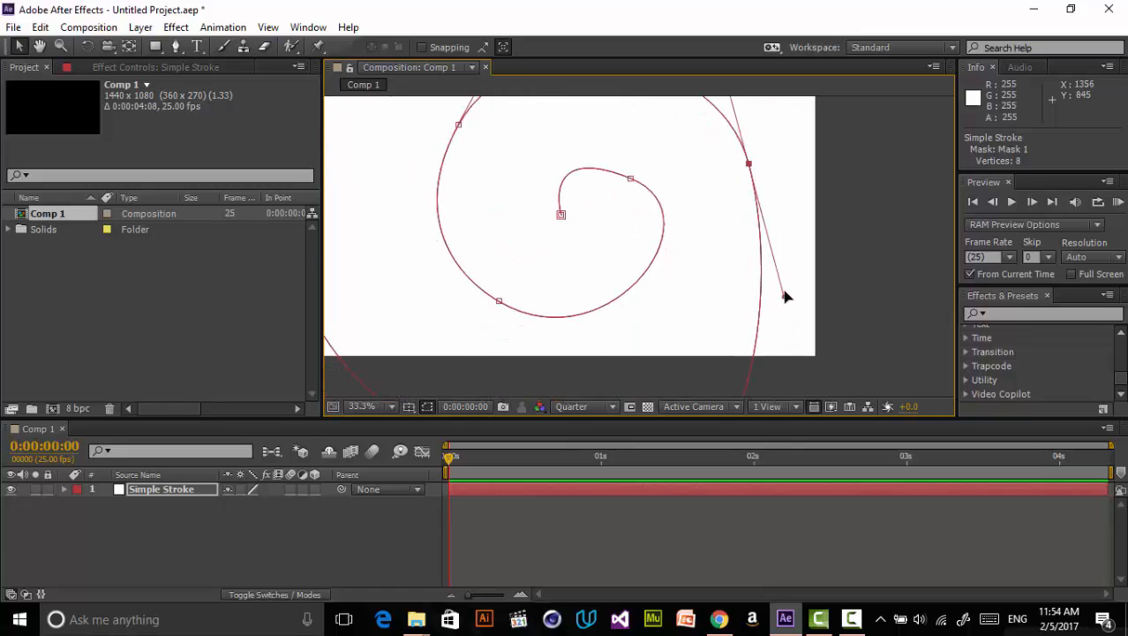
pyautogui.moveTo(785, 295); pyautogui.dragTo(771, 327)
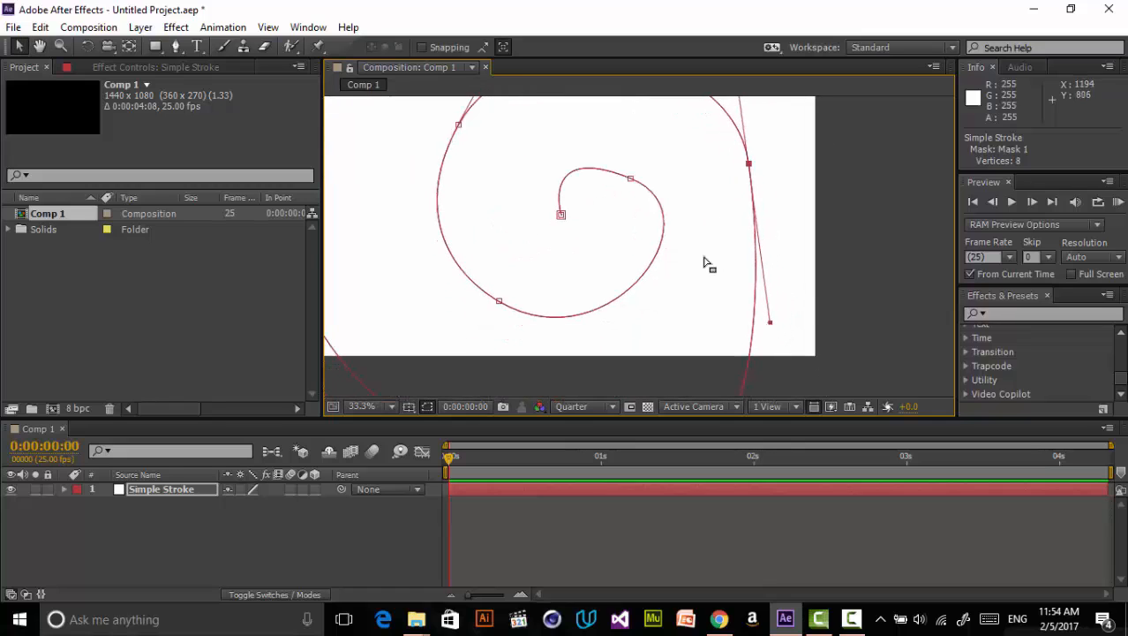
# - Adjust the handles of the inner right vertex to round the inner curl
pyautogui.moveTo(705, 262); pyautogui.dragTo(748, 341)
pyautogui.click(673, 256)
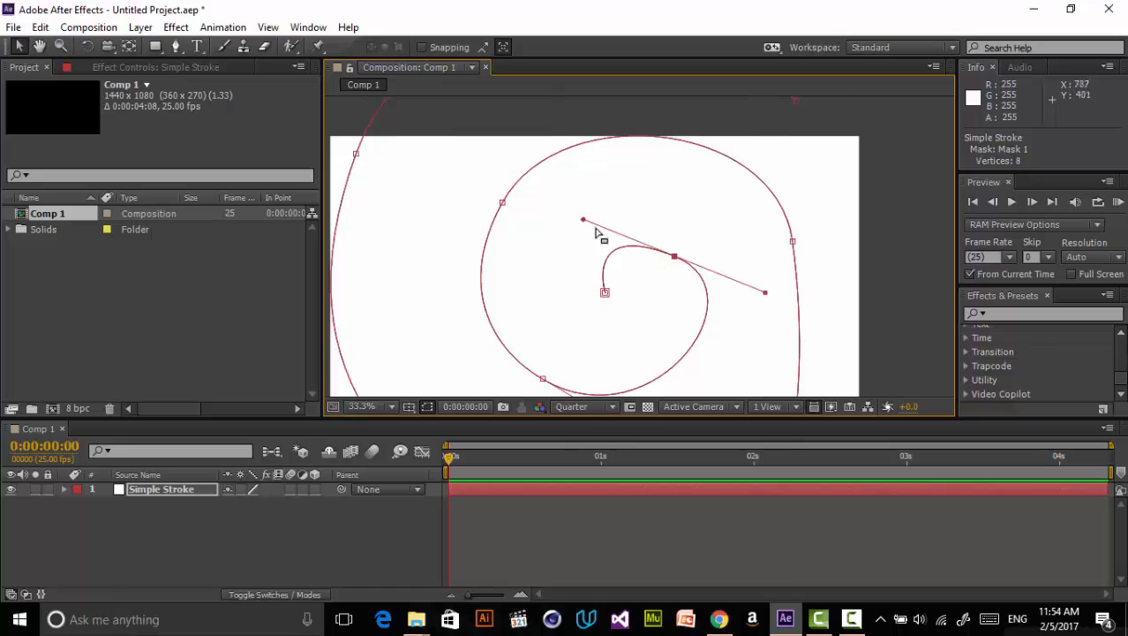
pyautogui.moveTo(582, 220); pyautogui.dragTo(611, 232)
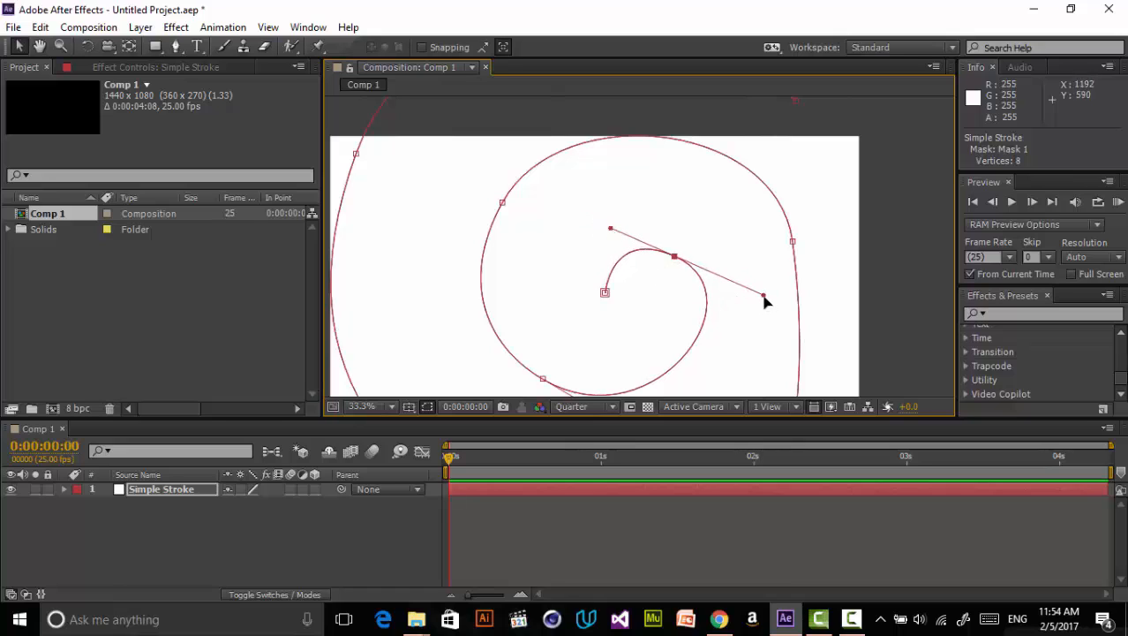
pyautogui.moveTo(765, 293); pyautogui.dragTo(679, 302)
# - Adjust the top-right outer handle and move the left outer vertex, undoing the last stray edit
pyautogui.scroll(-1, 712, 308)
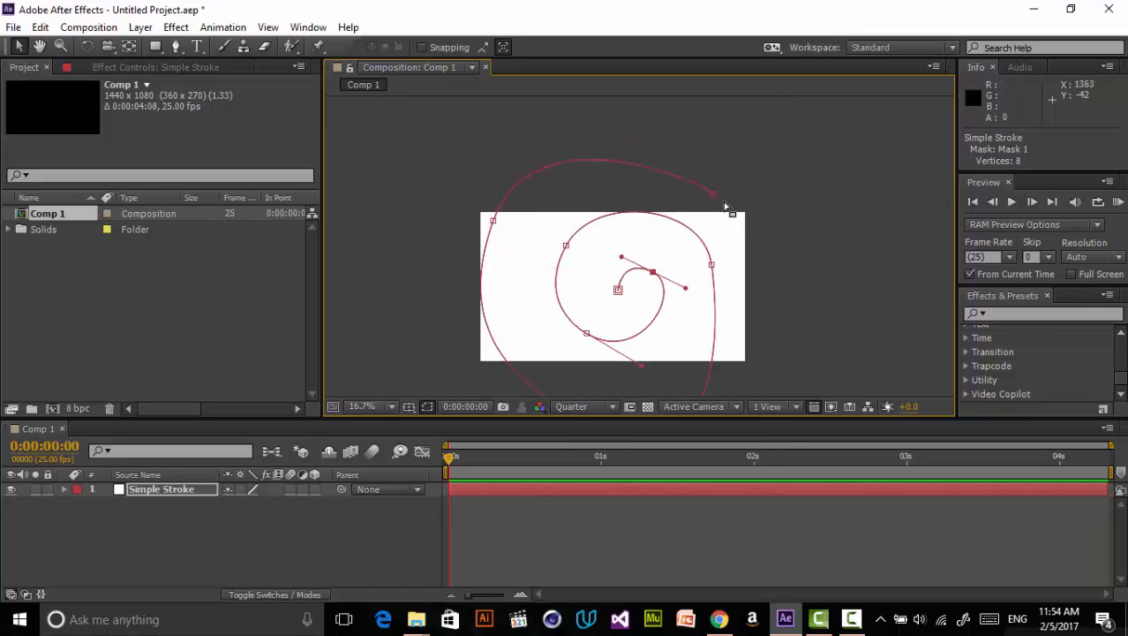
pyautogui.moveTo(715, 197); pyautogui.dragTo(745, 217)
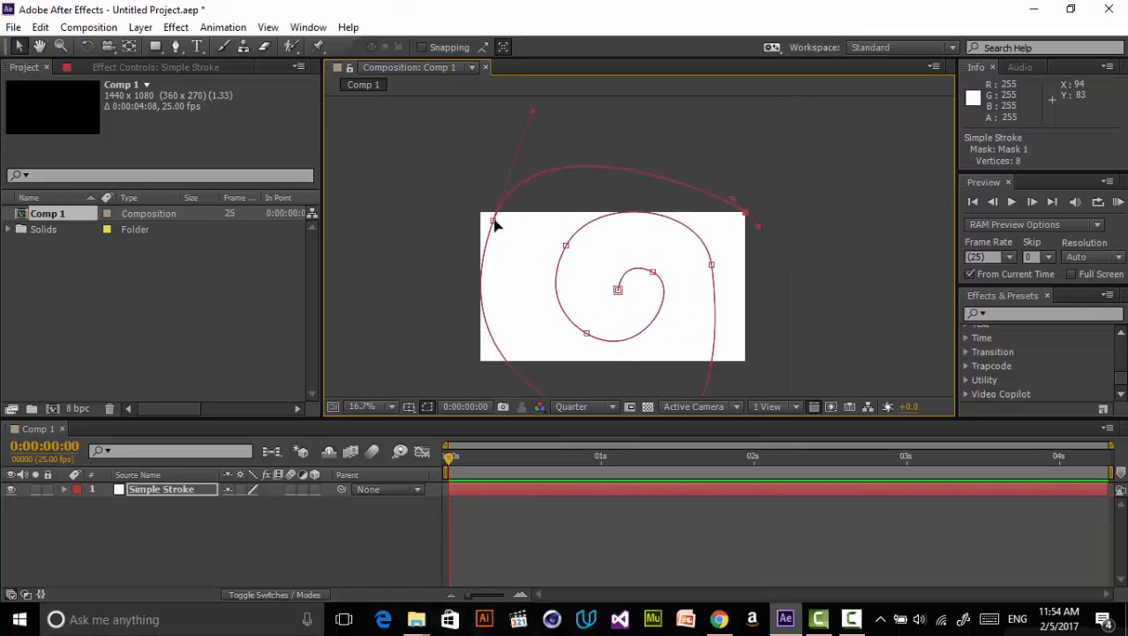
pyautogui.moveTo(493, 222); pyautogui.dragTo(503, 250)
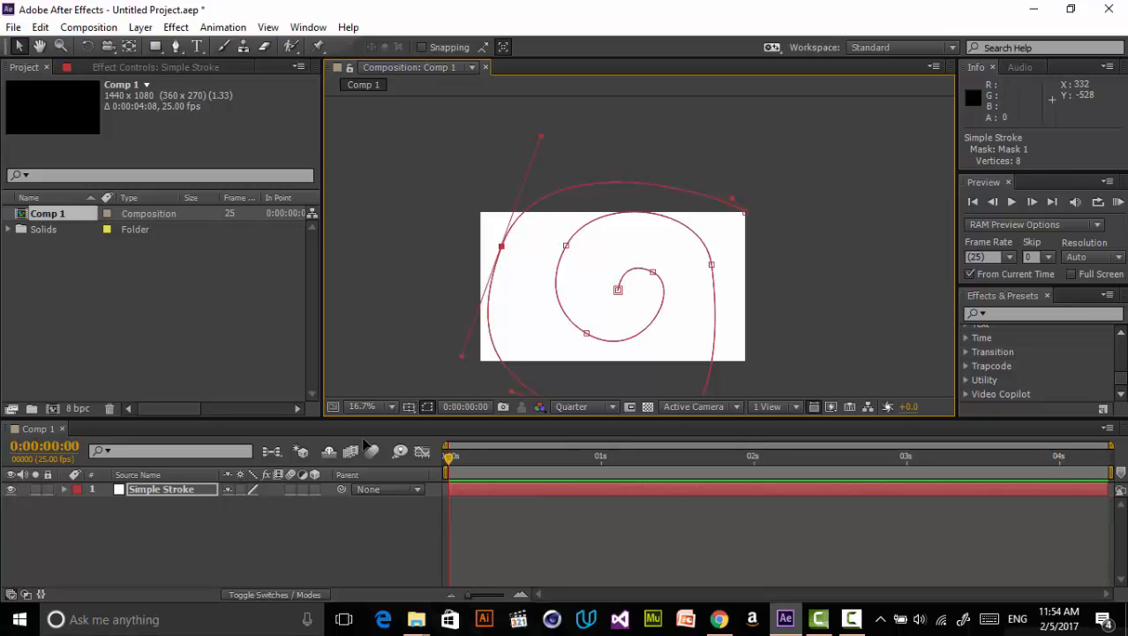
pyautogui.moveTo(366, 444); pyautogui.dragTo(364, 441)
pyautogui.hotkey('ctrl', 'z')
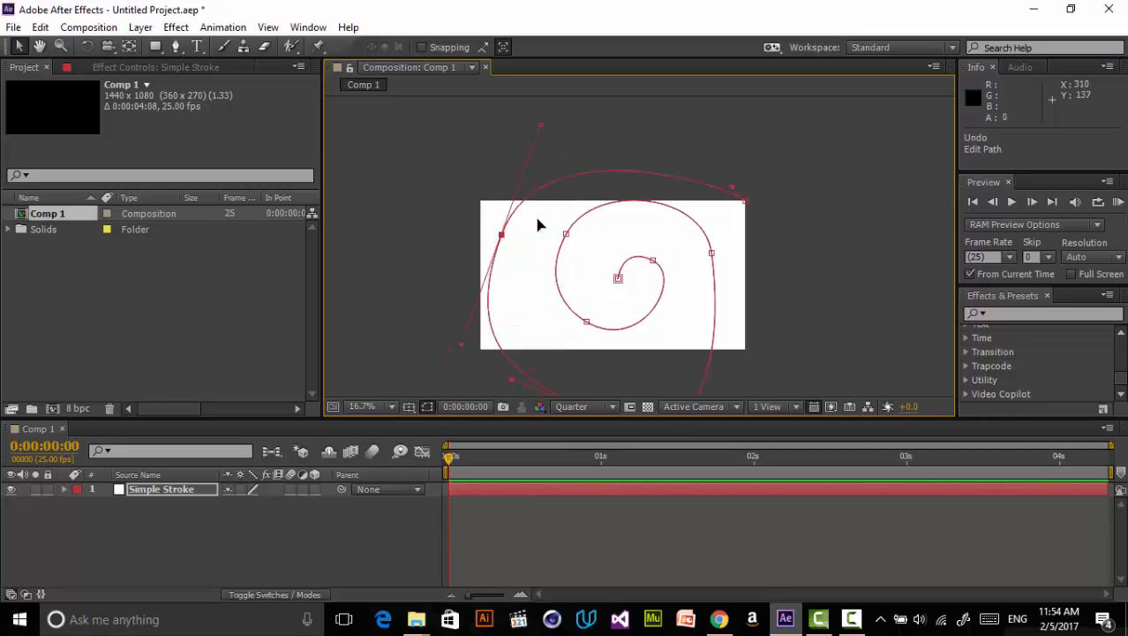
# - Refine the left outer vertex and its upper handle
pyautogui.moveTo(542, 131); pyautogui.dragTo(527, 113)
pyautogui.moveTo(501, 237); pyautogui.dragTo(502, 245)
pyautogui.moveTo(654, 357); pyautogui.dragTo(651, 313)
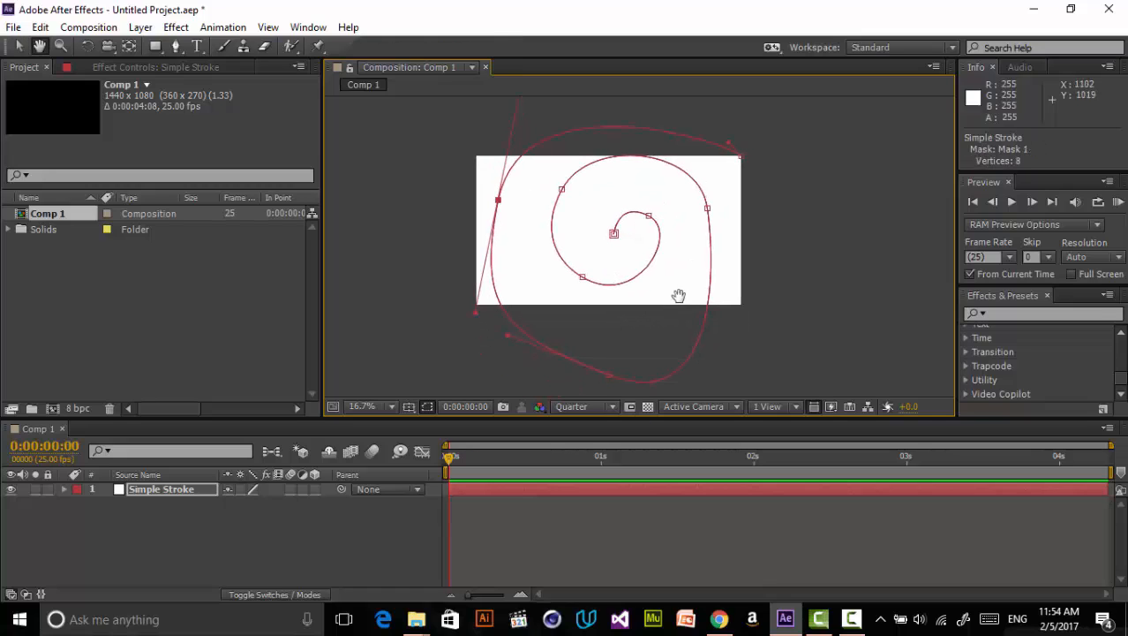
# - Reshape the handles of the bottom outer vertex to smooth the lower curve
pyautogui.click(605, 343)
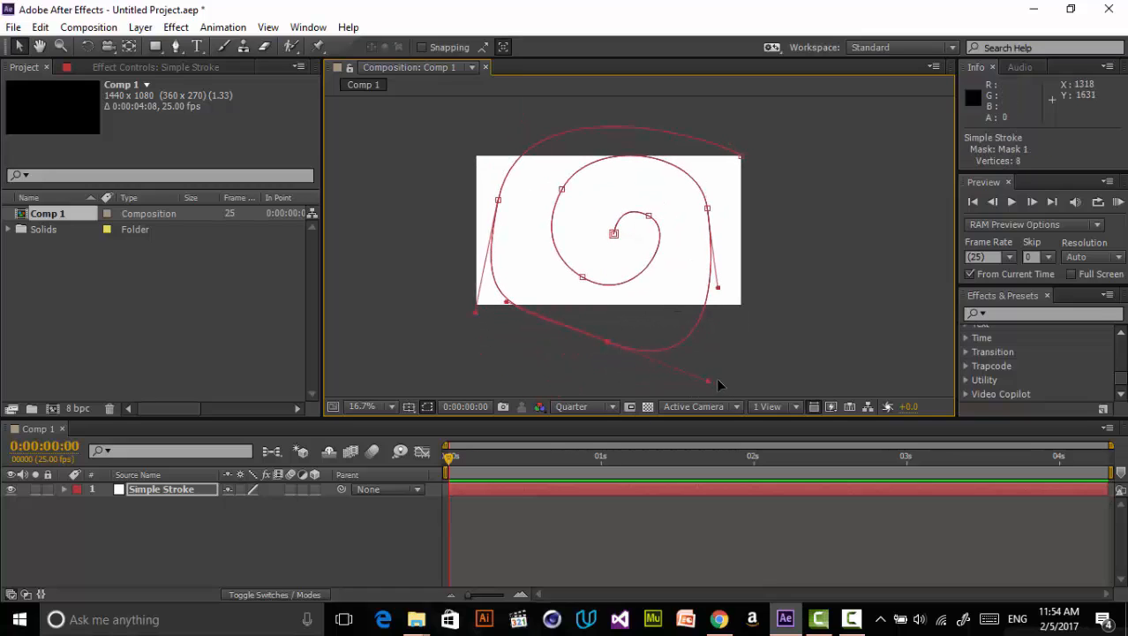
pyautogui.moveTo(706, 380); pyautogui.dragTo(662, 347)
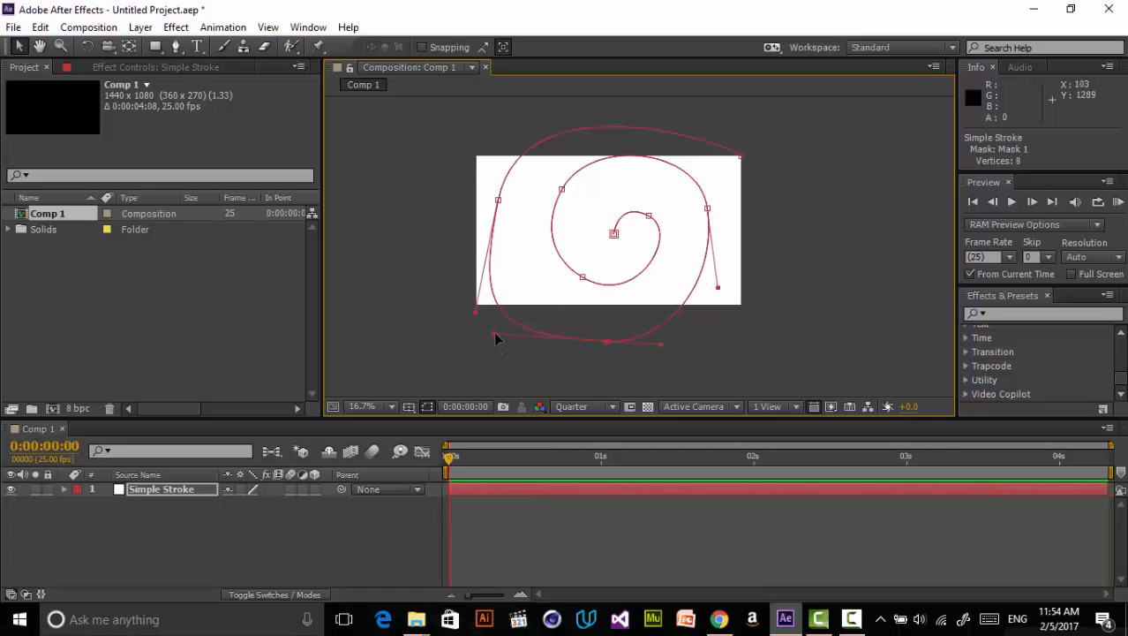
pyautogui.moveTo(494, 333); pyautogui.dragTo(616, 339)
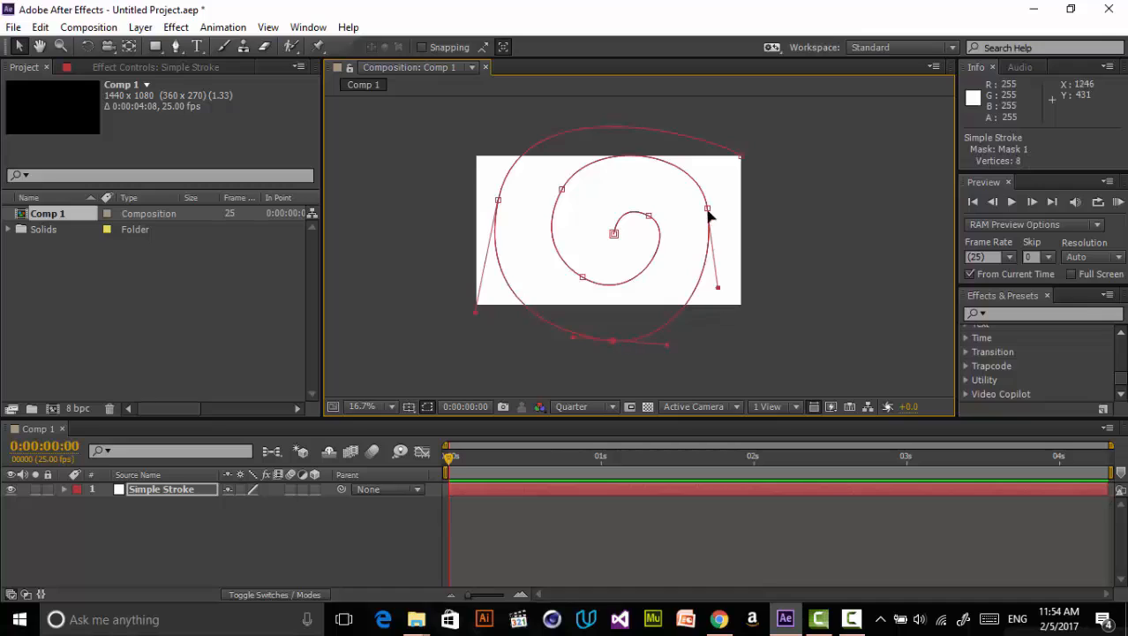
# - Fine-tune the middle-ring vertices and their handles for an even spiral
pyautogui.moveTo(707, 209); pyautogui.dragTo(616, 243)
pyautogui.moveTo(562, 190); pyautogui.dragTo(566, 199)
pyautogui.click(583, 276)
pyautogui.moveTo(555, 263)
pyautogui.mouseDown()
pyautogui.moveTo(563, 253)
pyautogui.moveTo(567, 268)
pyautogui.mouseUp()
pyautogui.press('space')
pyautogui.moveTo(708, 228); pyautogui.dragTo(683, 245)
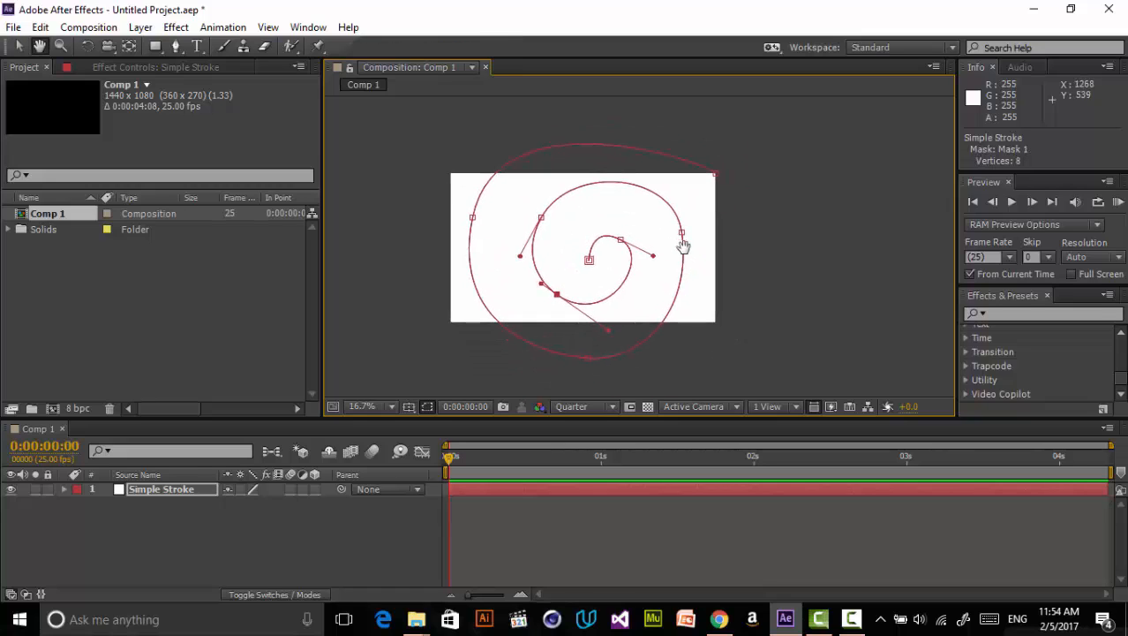
# - Free-transform the whole mask path, rotating it about -72 degrees
pyautogui.doubleClick(620, 248)
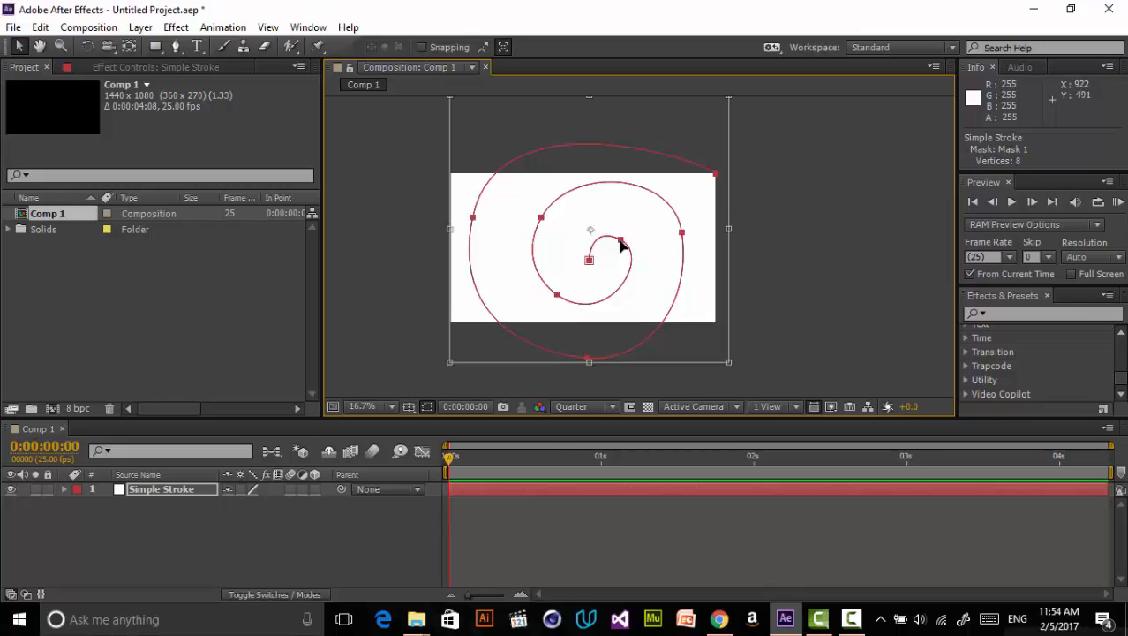
pyautogui.moveTo(729, 362); pyautogui.dragTo(686, 321)
pyautogui.moveTo(644, 271)
pyautogui.mouseDown()
pyautogui.moveTo(647, 285)
pyautogui.moveTo(647, 265)
pyautogui.mouseUp()
pyautogui.moveTo(713, 350); pyautogui.dragTo(765, 192)
pyautogui.moveTo(650, 206); pyautogui.dragTo(643, 230)
pyautogui.moveTo(757, 225); pyautogui.dragTo(741, 167)
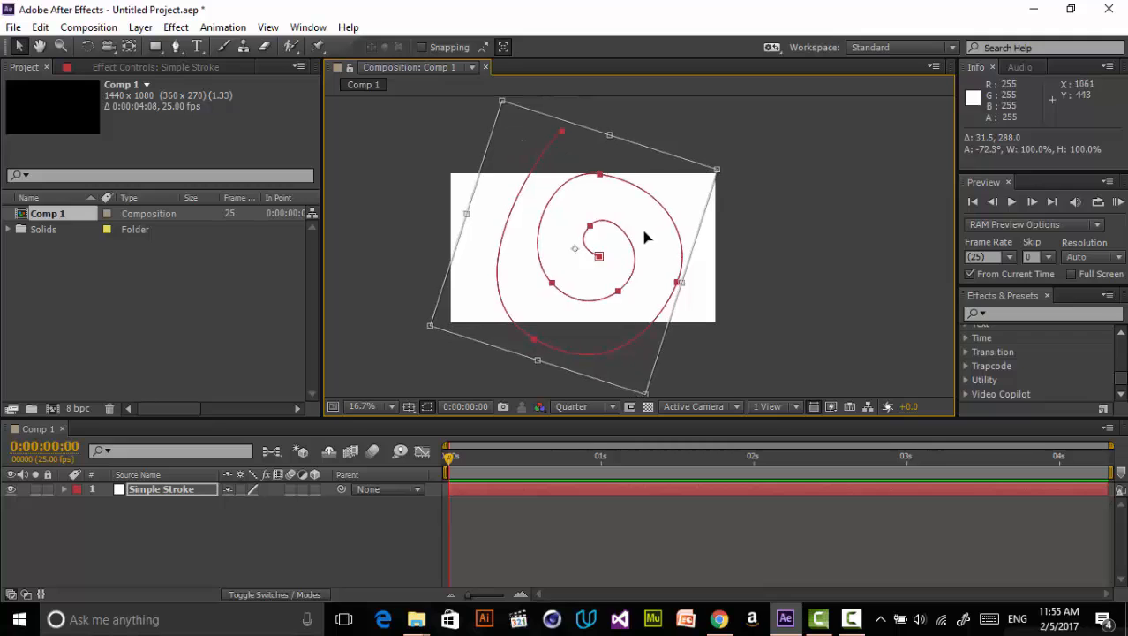
# - Move the rotated mask path down and to the left within the composition
pyautogui.moveTo(645, 235); pyautogui.dragTo(643, 218)
pyautogui.moveTo(644, 379); pyautogui.dragTo(673, 418)
pyautogui.moveTo(672, 315)
pyautogui.mouseDown()
pyautogui.moveTo(654, 288)
pyautogui.moveTo(650, 320)
pyautogui.mouseUp()
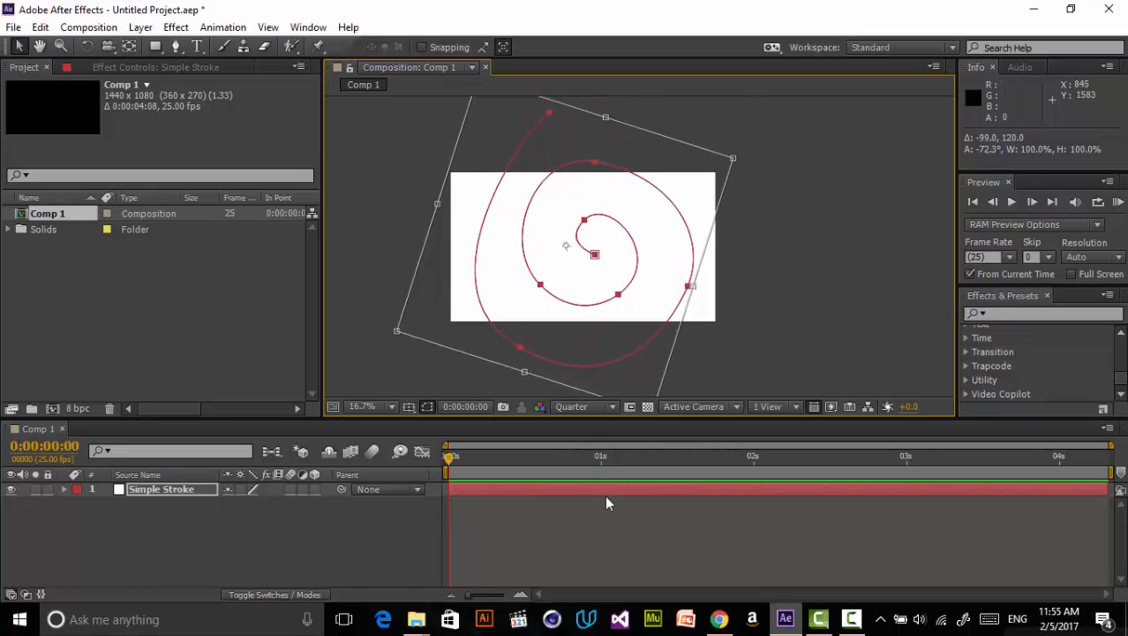
# - Apply the Trapcode 3D Stroke effect to the Simple Stroke layer, found by searching the effects for "3d s"
pyautogui.click(617, 522)
pyautogui.click(388, 406)
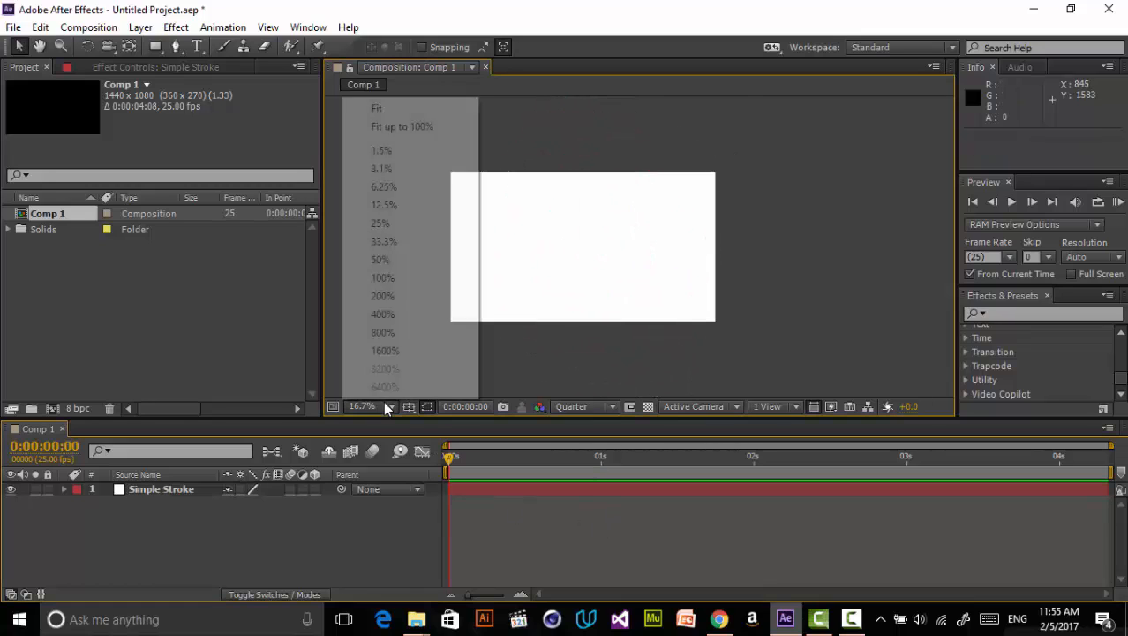
pyautogui.click(432, 129)
pyautogui.click(1007, 316)
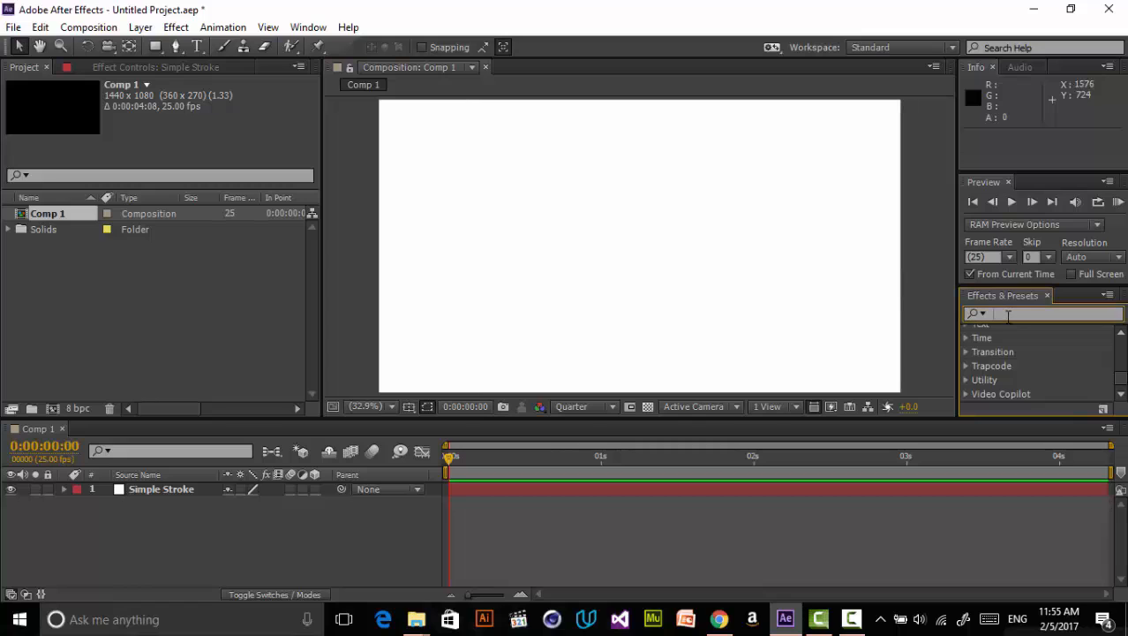
pyautogui.write('3d s')
pyautogui.click(1022, 393)
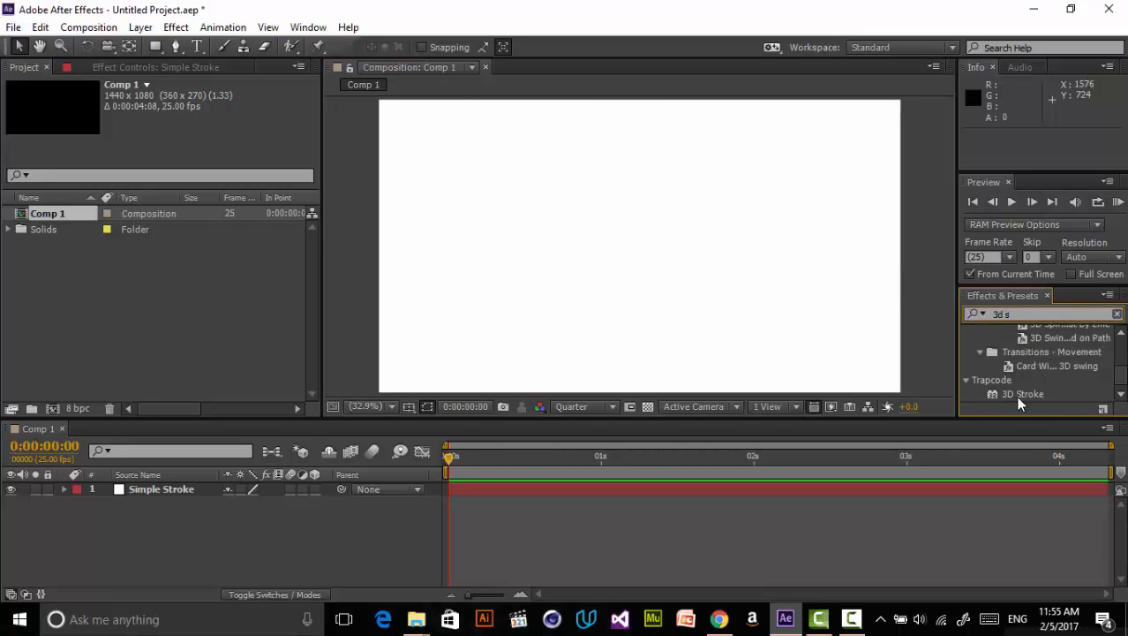
pyautogui.moveTo(1022, 393)
pyautogui.mouseDown()
pyautogui.moveTo(722, 314)
pyautogui.moveTo(699, 352)
pyautogui.mouseUp()
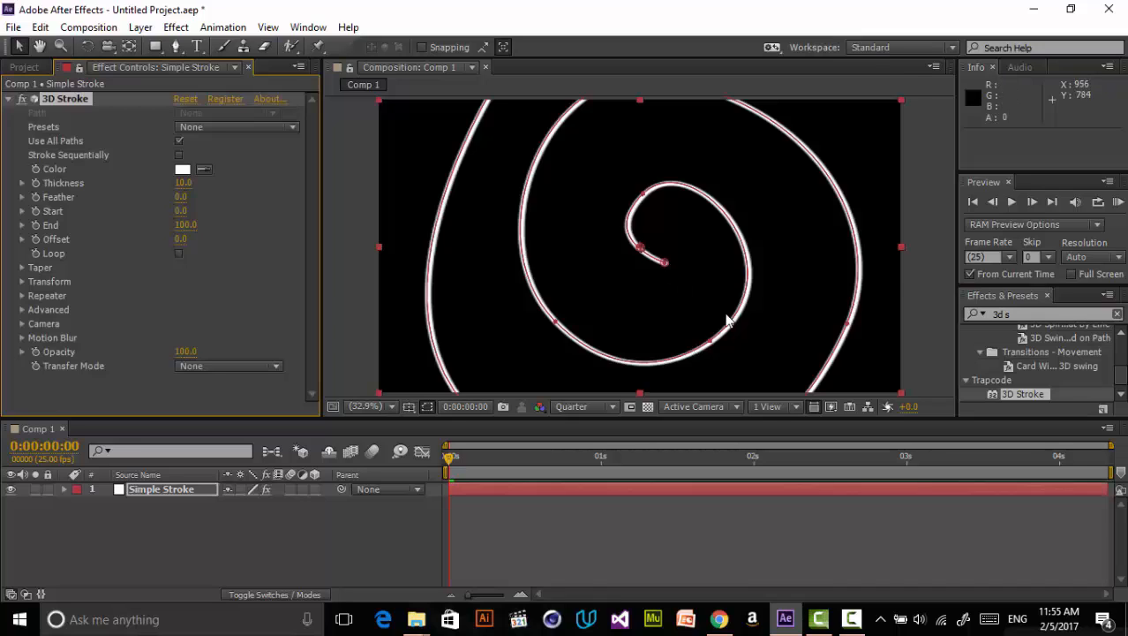
# - Hide the mask outline and set the 3D Stroke thickness to 14.7
pyautogui.scroll(-2, 725, 313)
pyautogui.scroll(2, 725, 312)
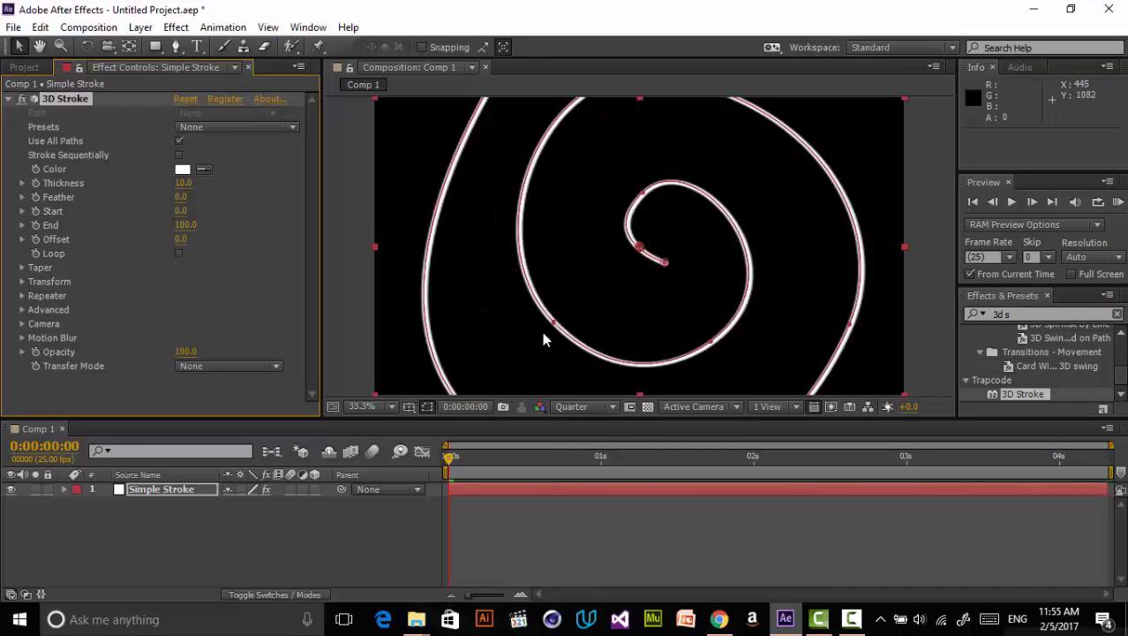
pyautogui.click(424, 405)
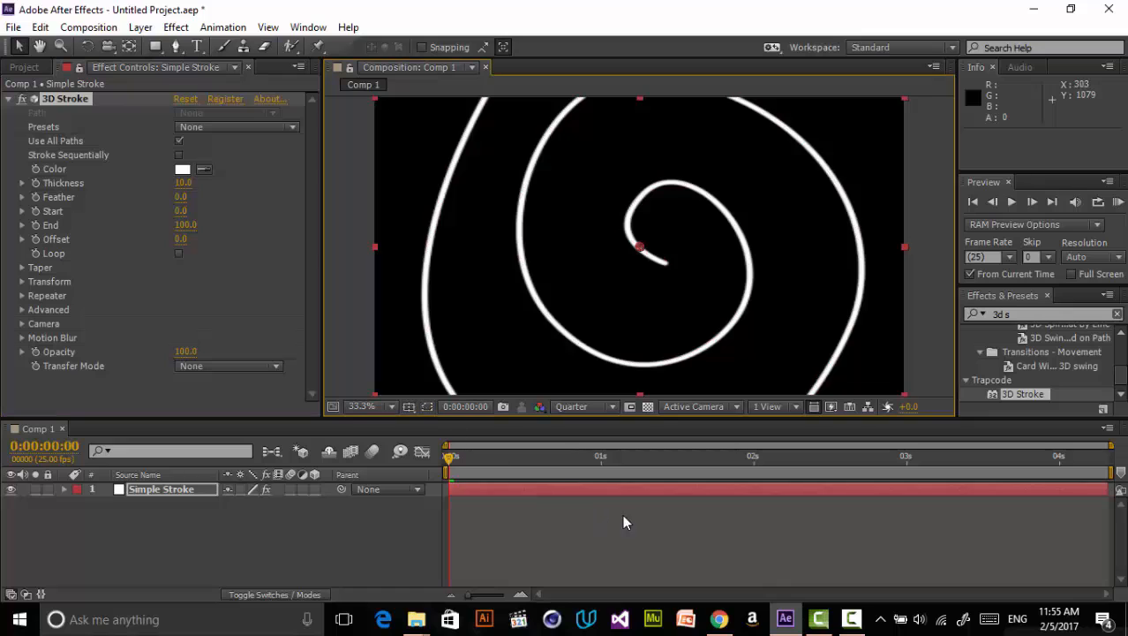
pyautogui.click(623, 513)
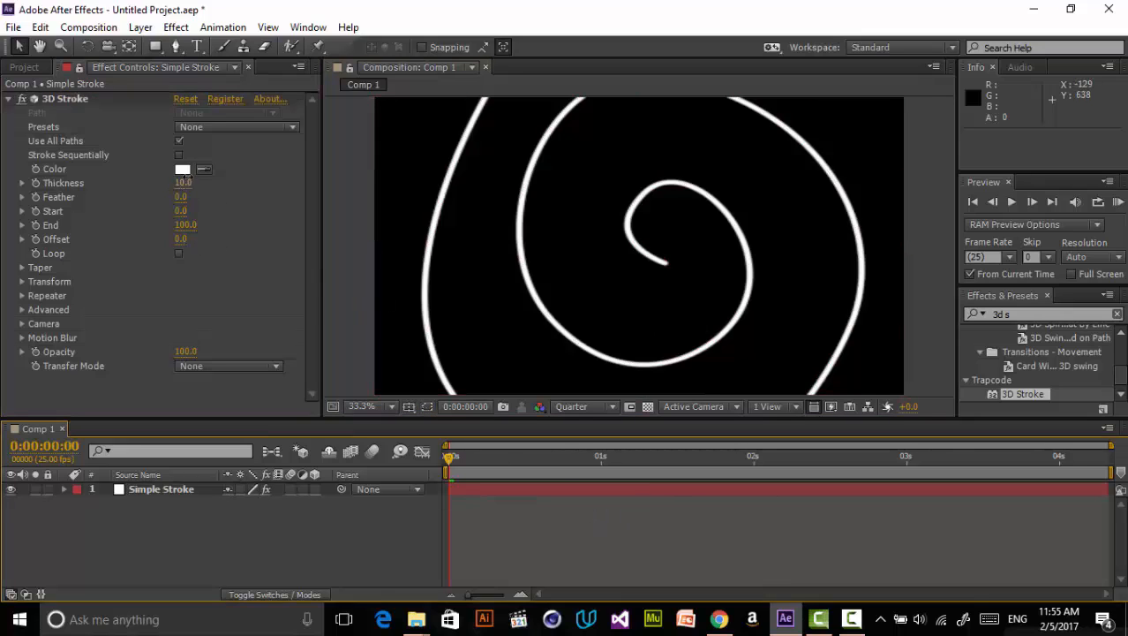
pyautogui.moveTo(185, 182); pyautogui.dragTo(218, 176)
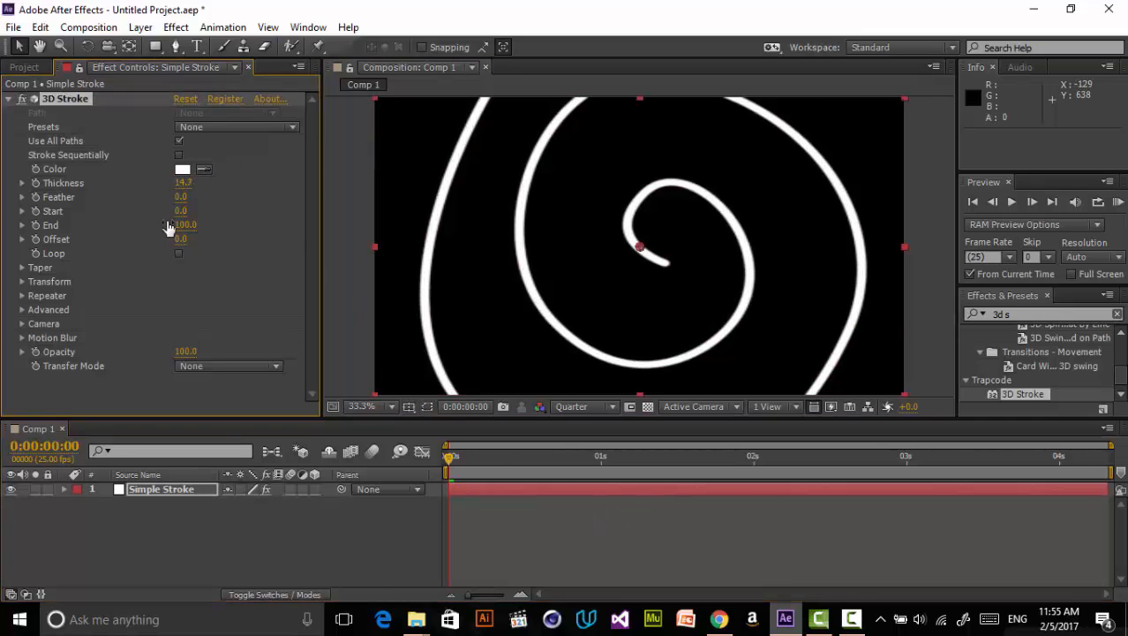
pyautogui.click(231, 261)
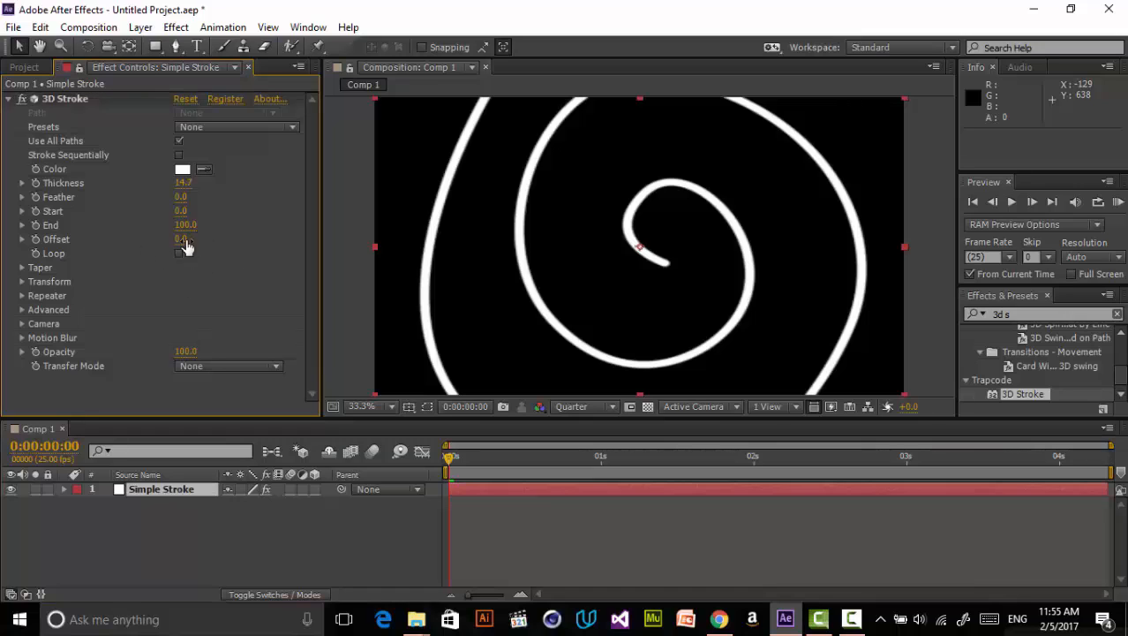
pyautogui.moveTo(181, 238)
pyautogui.mouseDown()
pyautogui.moveTo(260, 220)
pyautogui.moveTo(112, 274)
pyautogui.mouseUp()
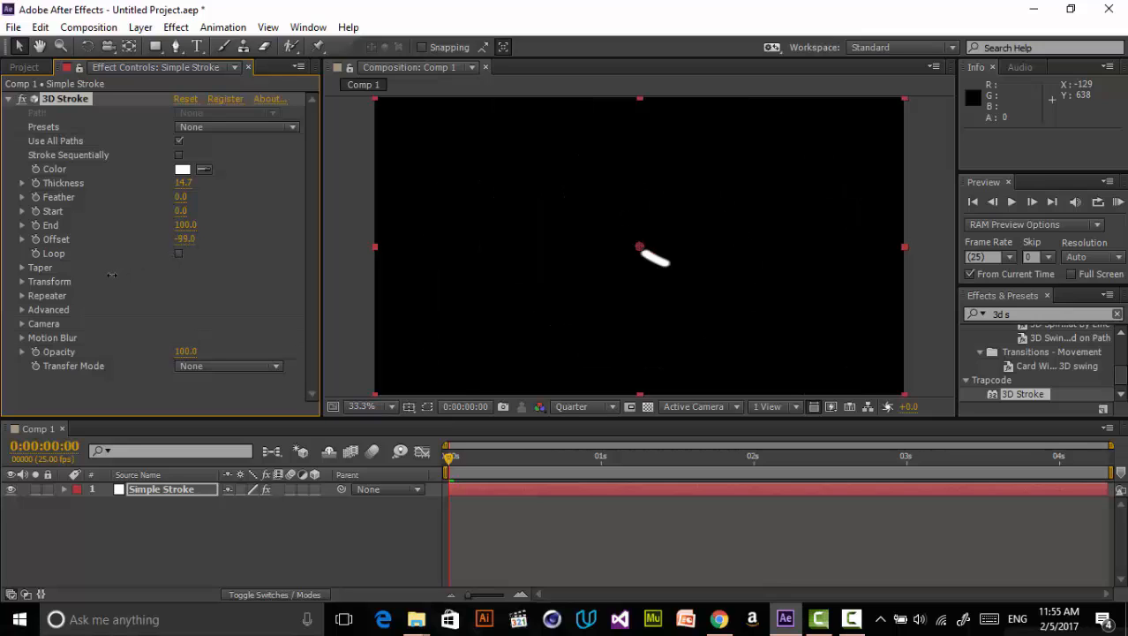
pyautogui.click(186, 241)
pyautogui.write('0')
pyautogui.press('Return')
# - Set the 3D Stroke End to 0 and start a keyframe for End at the first frame
pyautogui.moveTo(188, 229)
pyautogui.mouseDown()
pyautogui.moveTo(128, 231)
pyautogui.moveTo(195, 225)
pyautogui.mouseUp()
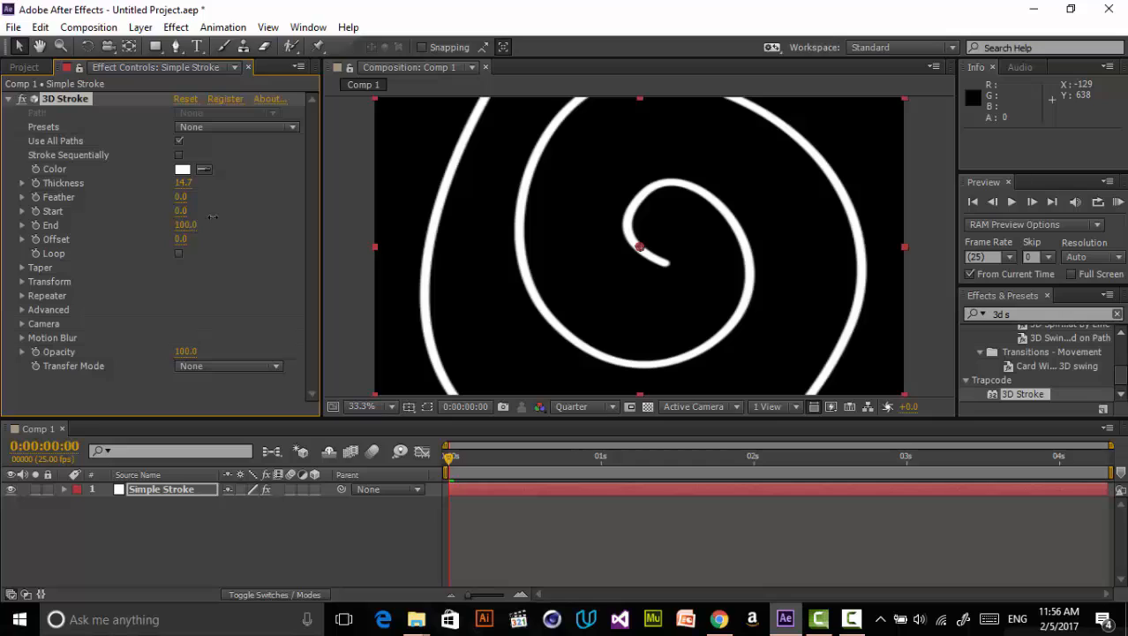
pyautogui.moveTo(206, 219); pyautogui.dragTo(145, 240)
pyautogui.write('0')
pyautogui.click(136, 246)
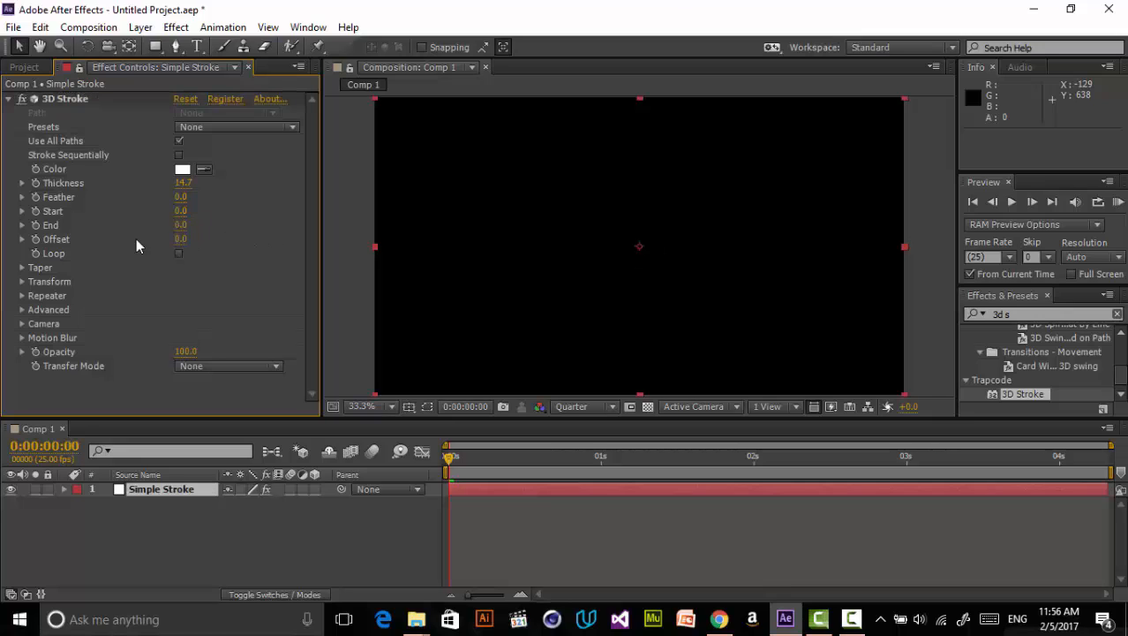
pyautogui.click(37, 226)
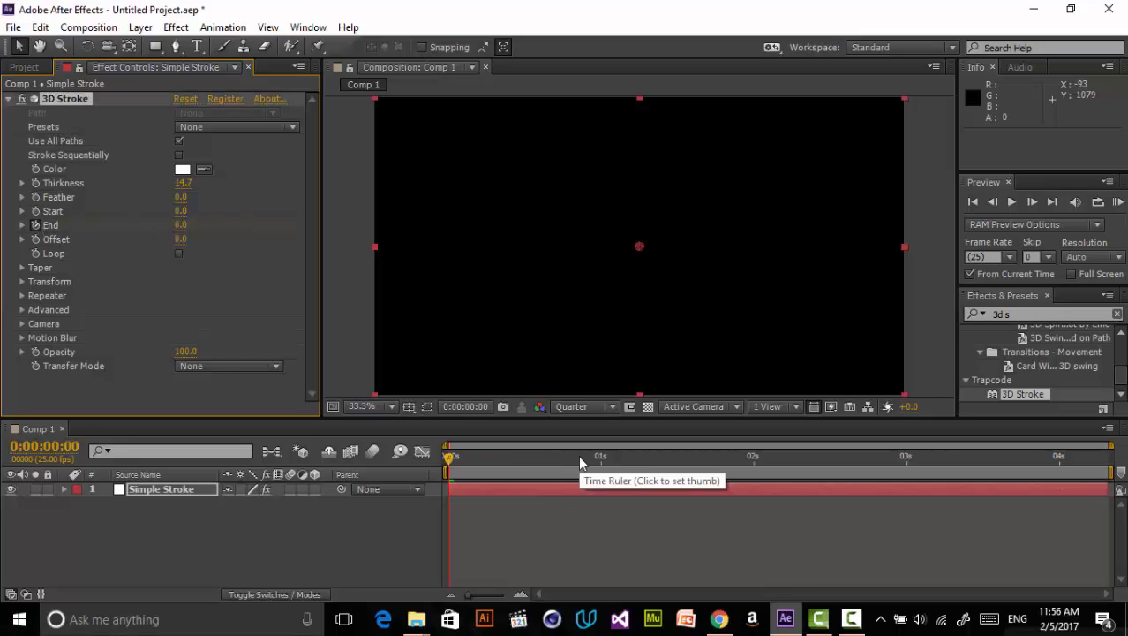
# - Set the work area end at about 2 seconds and trim the composition to the work area
pyautogui.moveTo(658, 458); pyautogui.dragTo(760, 475)
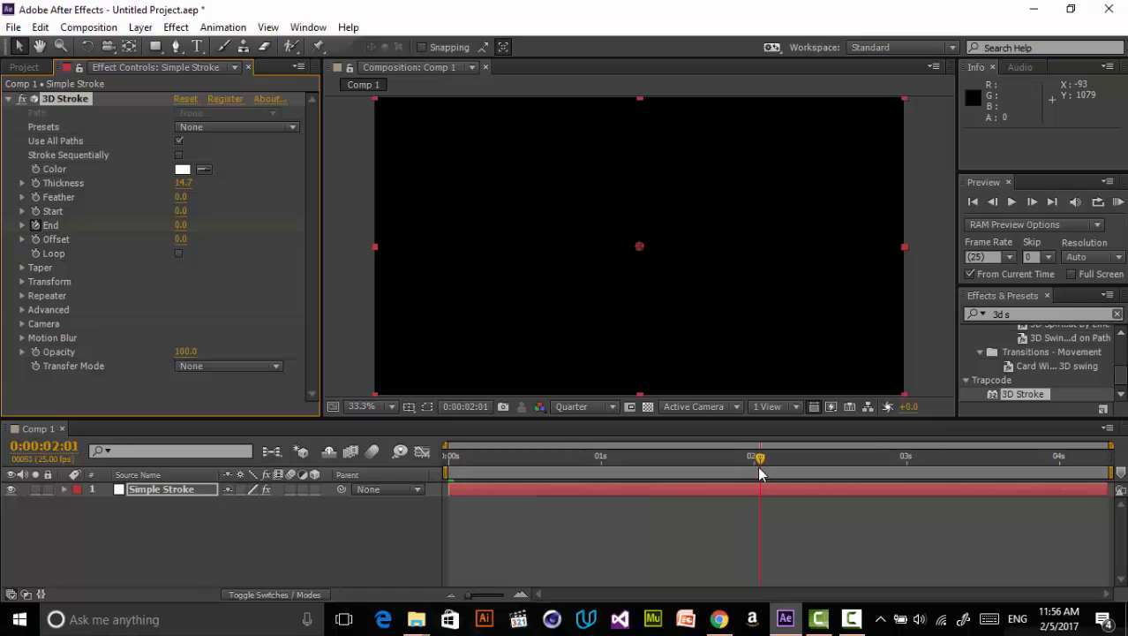
pyautogui.press('n')
pyautogui.rightClick(761, 474)
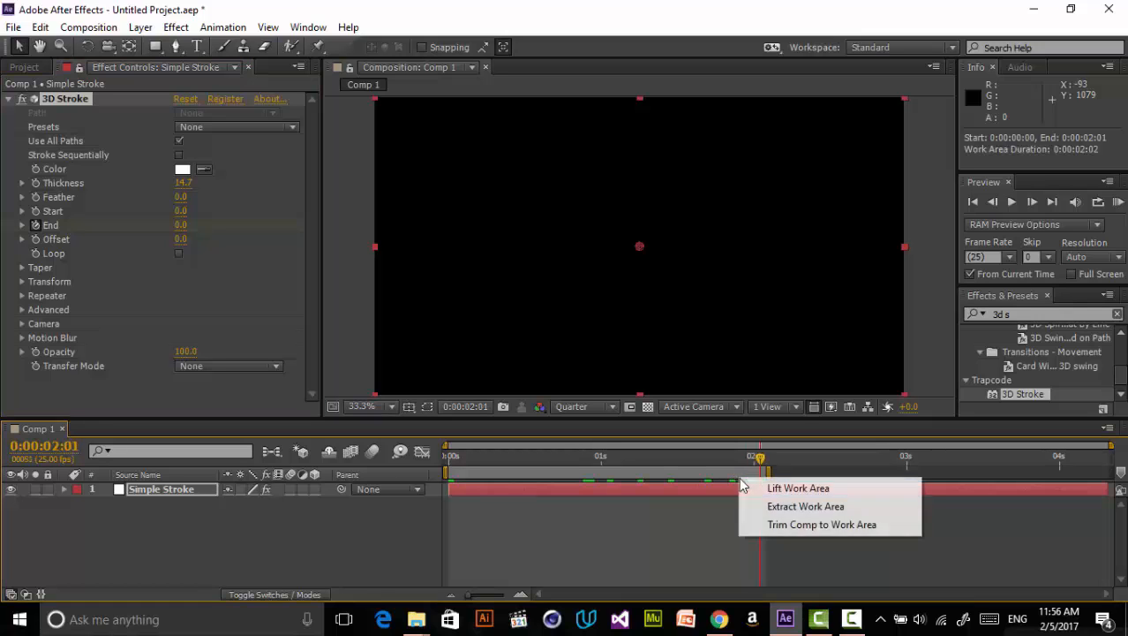
pyautogui.click(792, 527)
# - Keyframe End at 100 at 1 second and apply Easy Ease to both End keyframes
pyautogui.moveTo(730, 459); pyautogui.dragTo(771, 478)
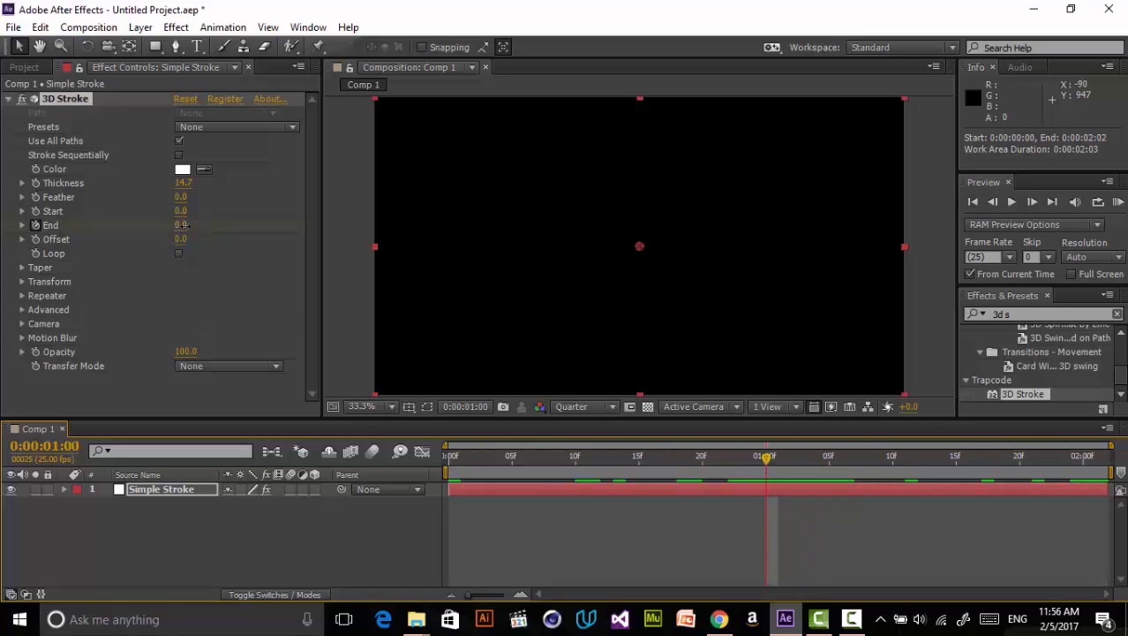
pyautogui.moveTo(182, 224)
pyautogui.mouseDown()
pyautogui.moveTo(397, 265)
pyautogui.moveTo(704, 415)
pyautogui.mouseUp()
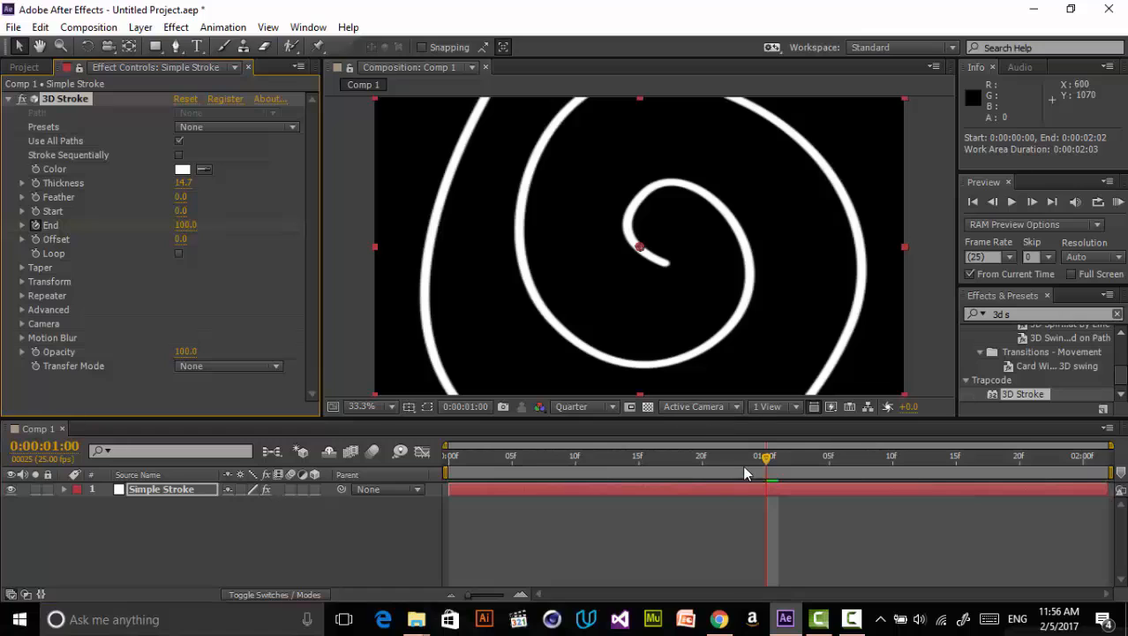
pyautogui.press('Home')
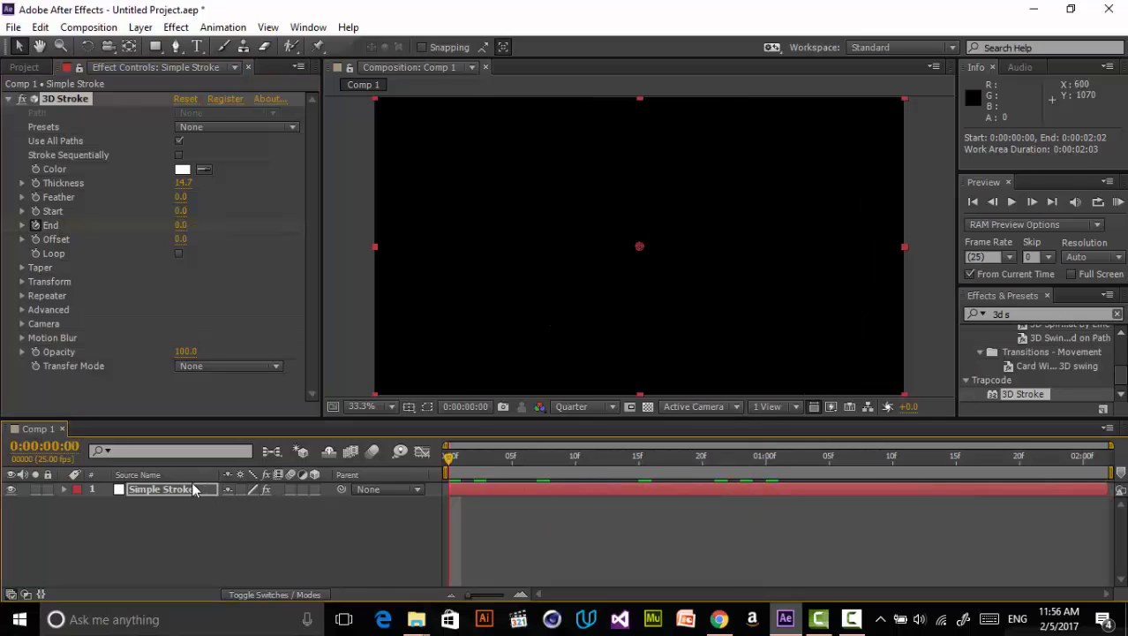
pyautogui.click(190, 489)
pyautogui.press('u')
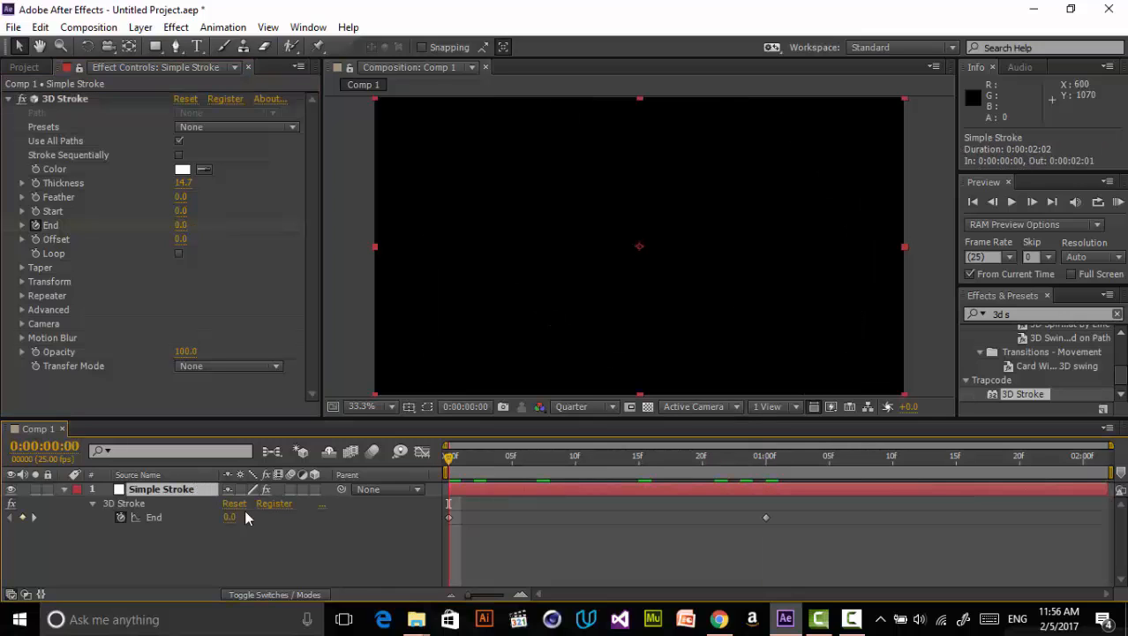
pyautogui.moveTo(512, 458)
pyautogui.mouseDown()
pyautogui.moveTo(653, 454)
pyautogui.moveTo(447, 481)
pyautogui.mouseUp()
pyautogui.moveTo(849, 551); pyautogui.dragTo(445, 508)
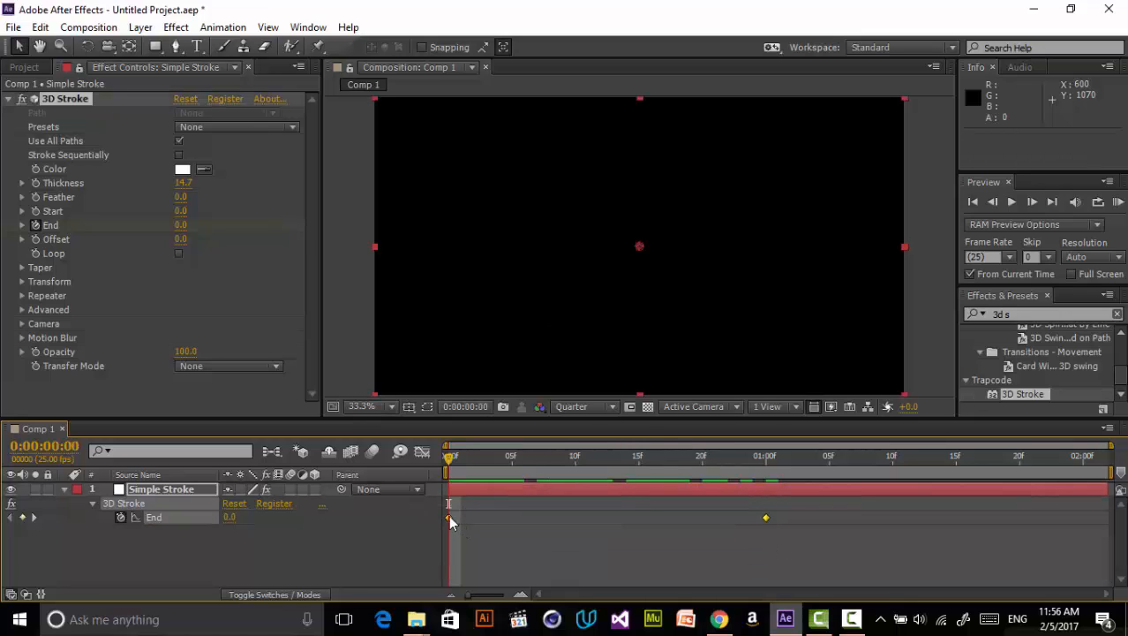
pyautogui.rightClick(448, 516)
pyautogui.moveTo(510, 512)
pyautogui.click(303, 390)
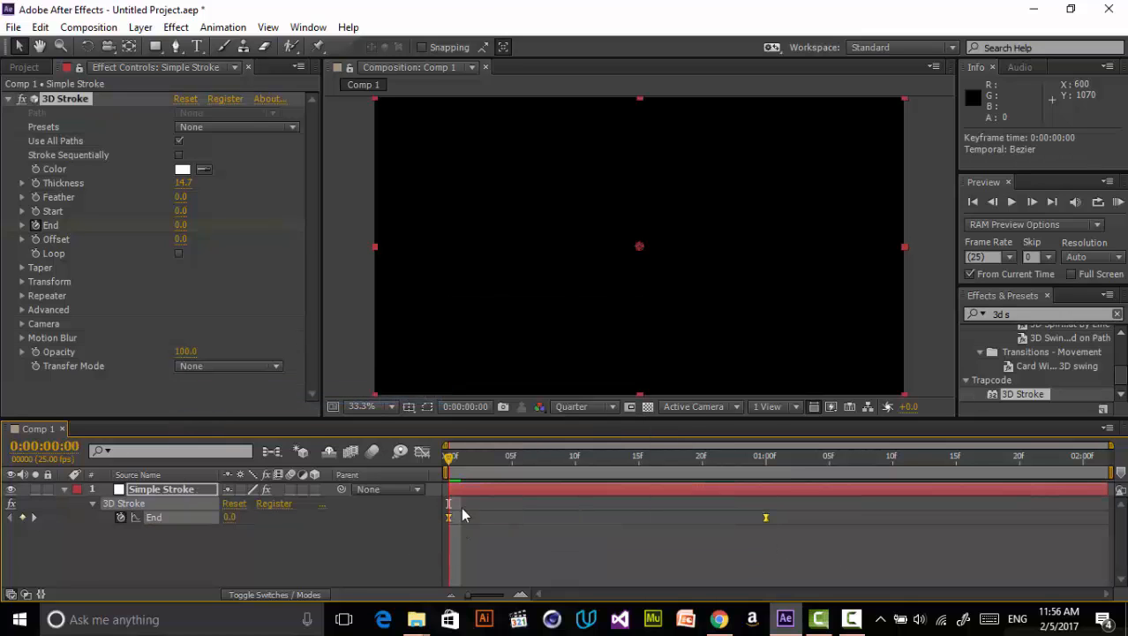
pyautogui.click(542, 550)
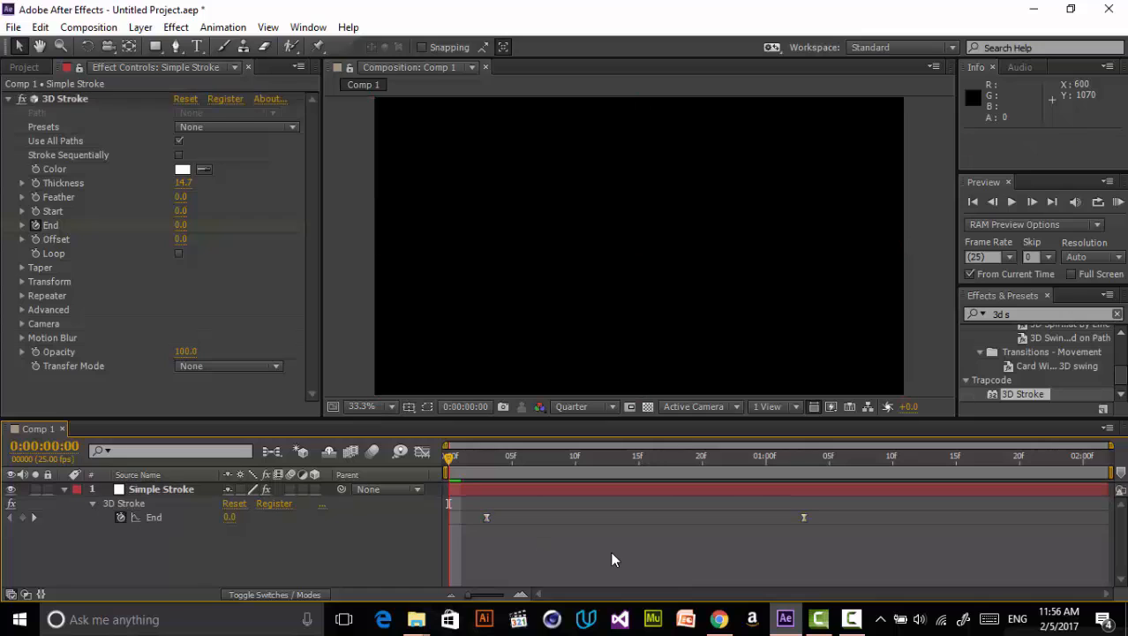
# - Keyframe Start at 0 at frame 10 and at 100 at 1 second 6 frames
pyautogui.press('KP_0')
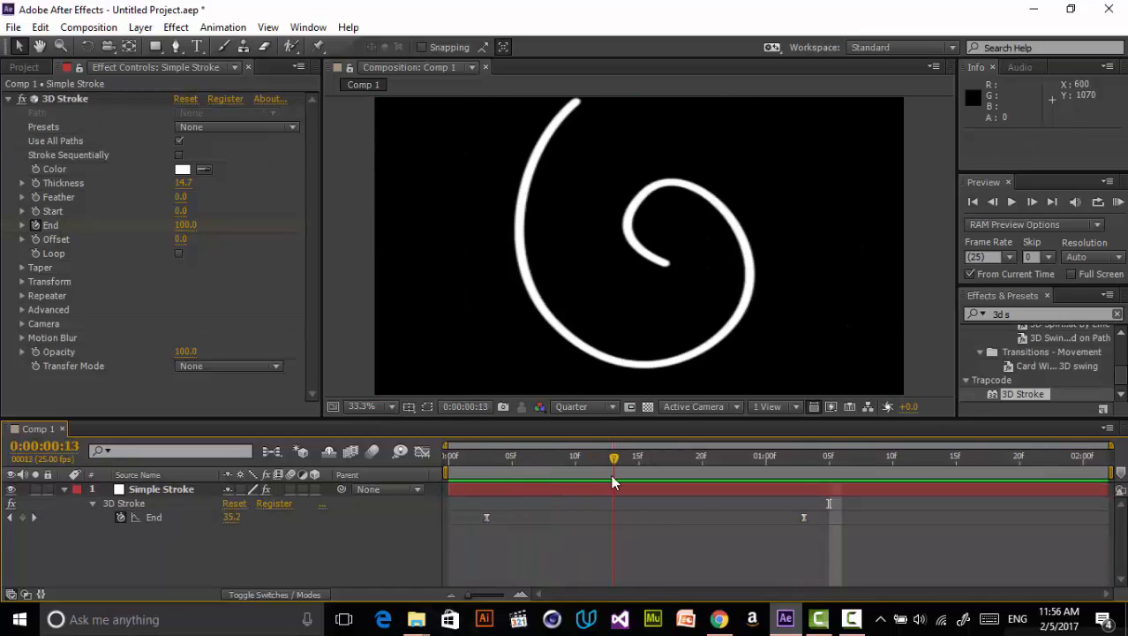
pyautogui.moveTo(754, 454); pyautogui.dragTo(481, 496)
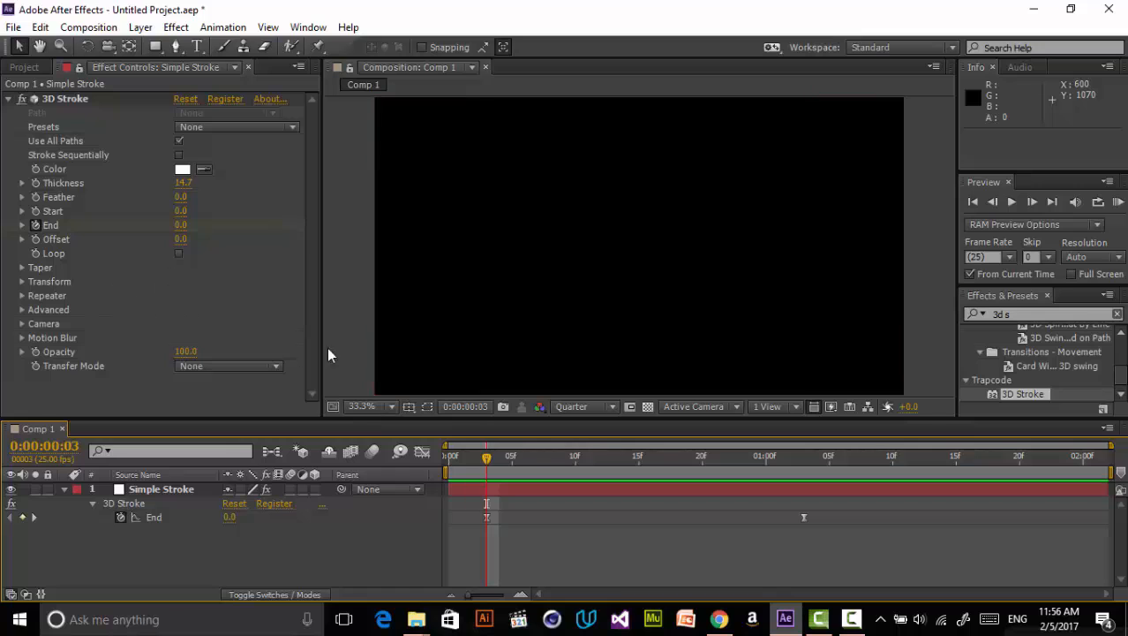
pyautogui.moveTo(509, 459); pyautogui.dragTo(575, 459)
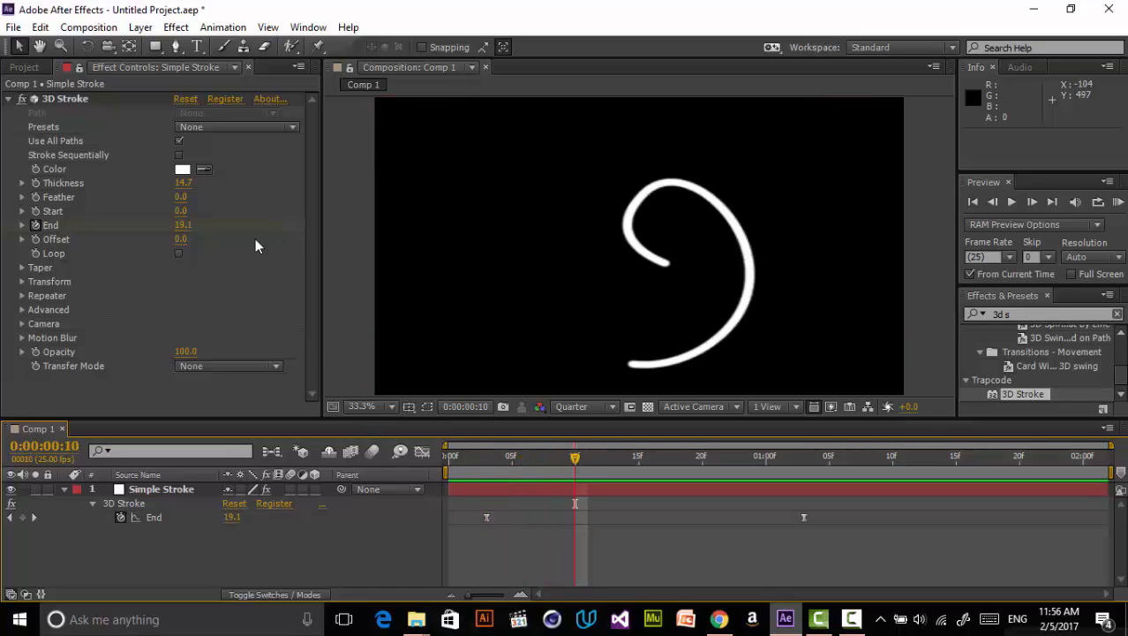
pyautogui.click(35, 214)
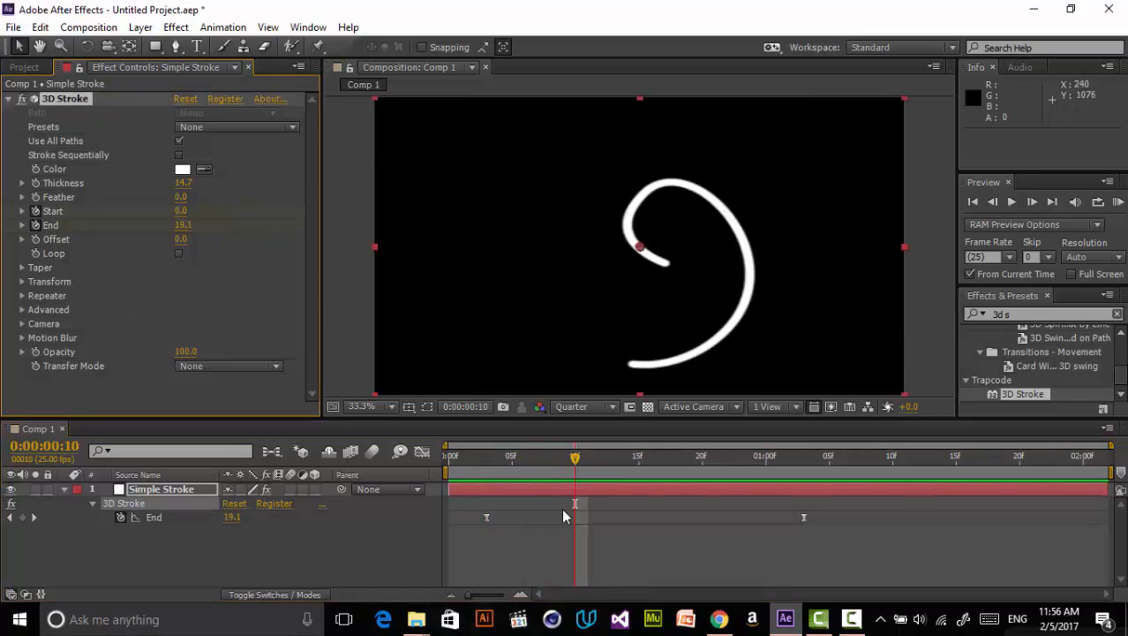
pyautogui.moveTo(589, 457); pyautogui.dragTo(842, 471)
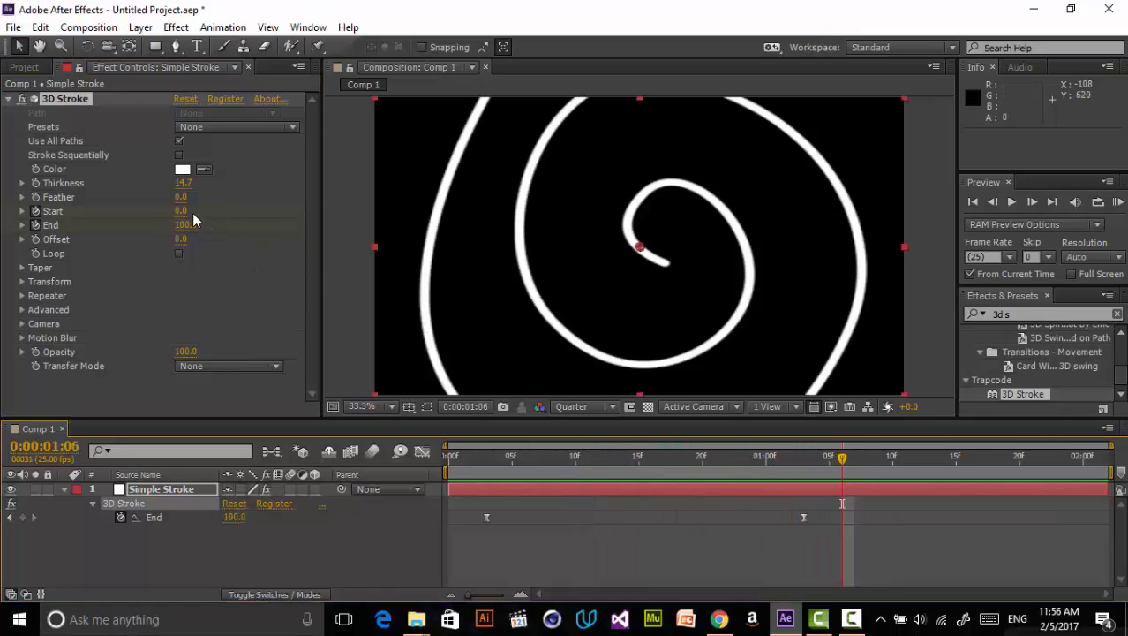
pyautogui.moveTo(179, 216); pyautogui.dragTo(260, 191)
pyautogui.moveTo(767, 457); pyautogui.dragTo(743, 460)
pyautogui.press('u')
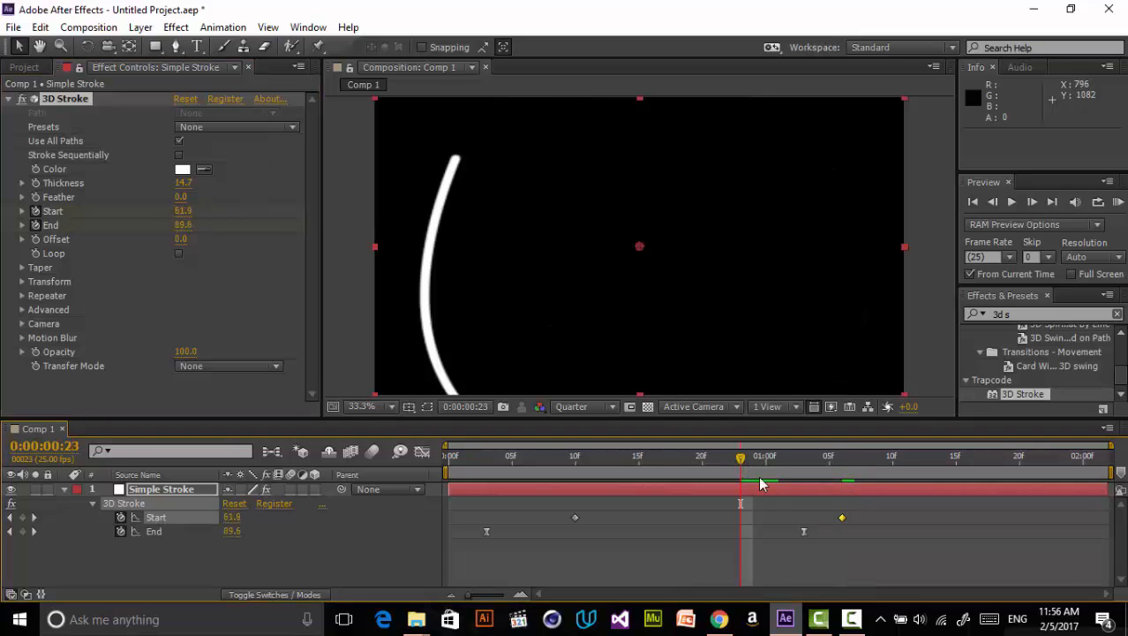
# - Apply Easy Ease to both Start keyframes
pyautogui.moveTo(877, 513); pyautogui.dragTo(577, 520)
pyautogui.rightClick(580, 515)
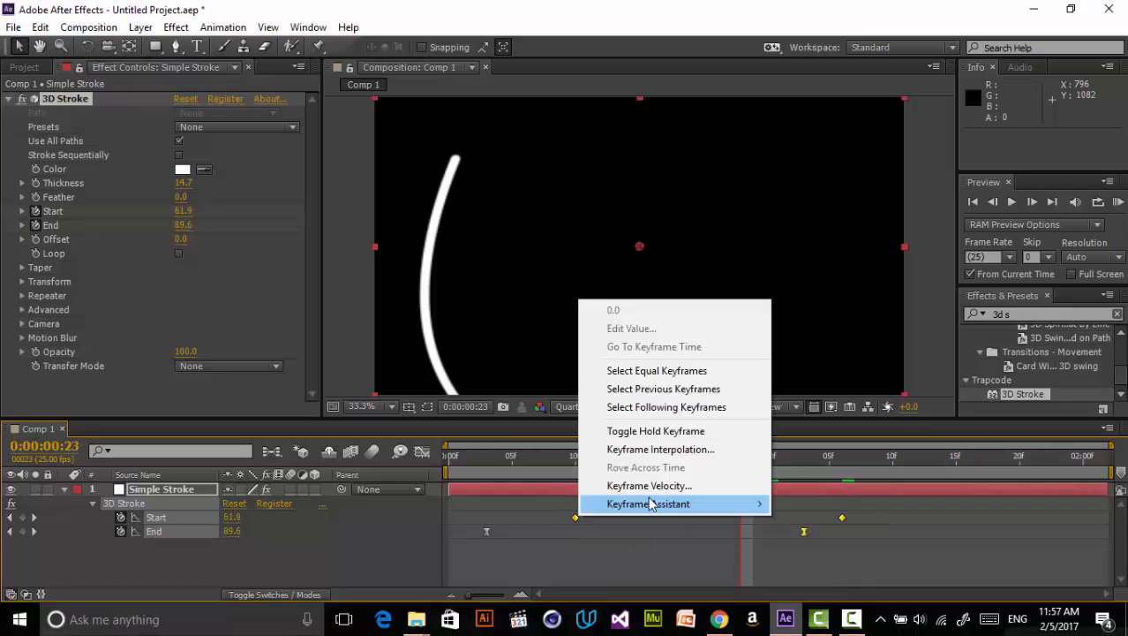
pyautogui.moveTo(746, 503)
pyautogui.click(397, 394)
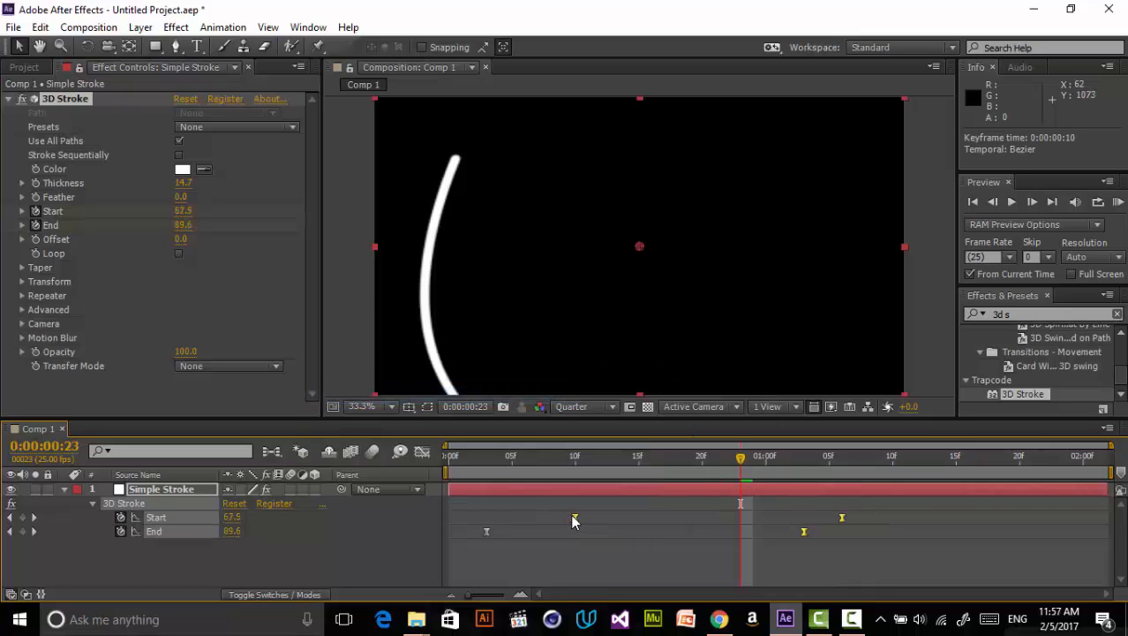
# - Nudge the Start keyframes a few frames earlier and scrub the timeline to check the stroke animation
pyautogui.click(877, 549)
pyautogui.moveTo(883, 523); pyautogui.dragTo(561, 519)
pyautogui.hotkey('alt', 'Left')
pyautogui.hotkey('alt', 'Left')
pyautogui.click(498, 456)
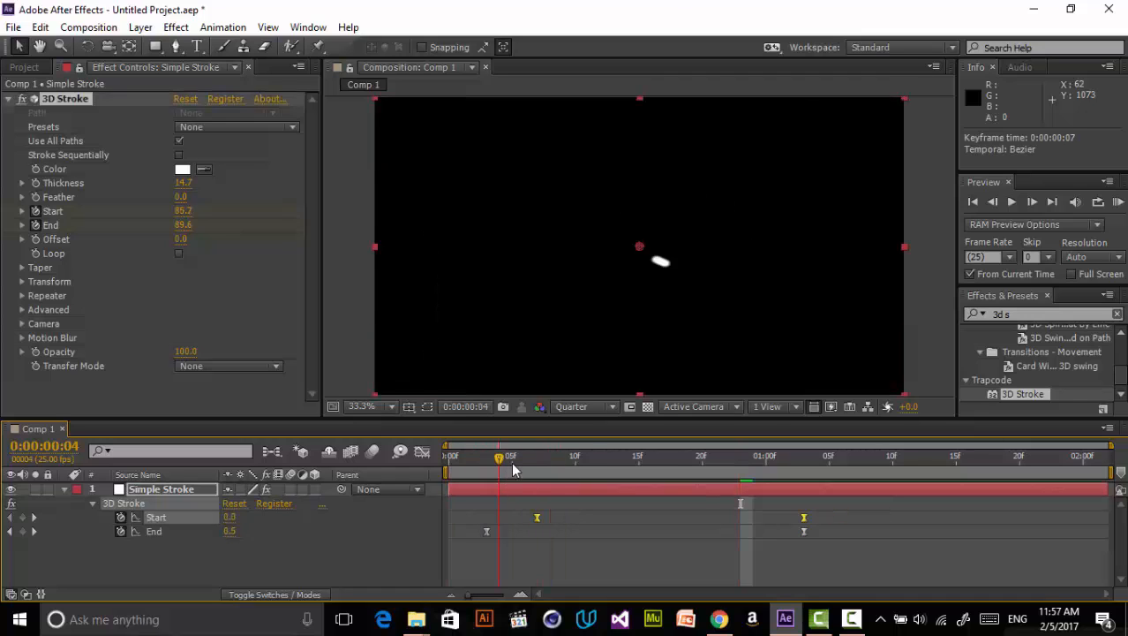
pyautogui.moveTo(515, 469)
pyautogui.mouseDown()
pyautogui.moveTo(579, 442)
pyautogui.moveTo(761, 423)
pyautogui.mouseUp()
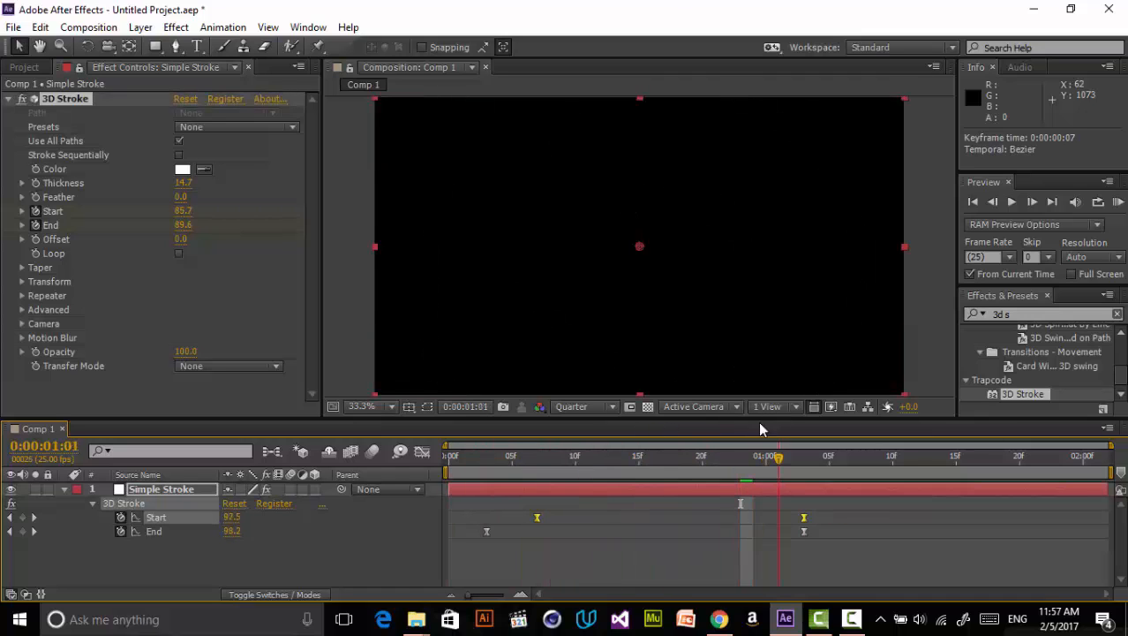
pyautogui.moveTo(586, 475)
pyautogui.mouseDown()
pyautogui.moveTo(527, 486)
pyautogui.moveTo(582, 468)
pyautogui.moveTo(563, 484)
pyautogui.mouseUp()
pyautogui.click(635, 557)
pyautogui.click(584, 490)
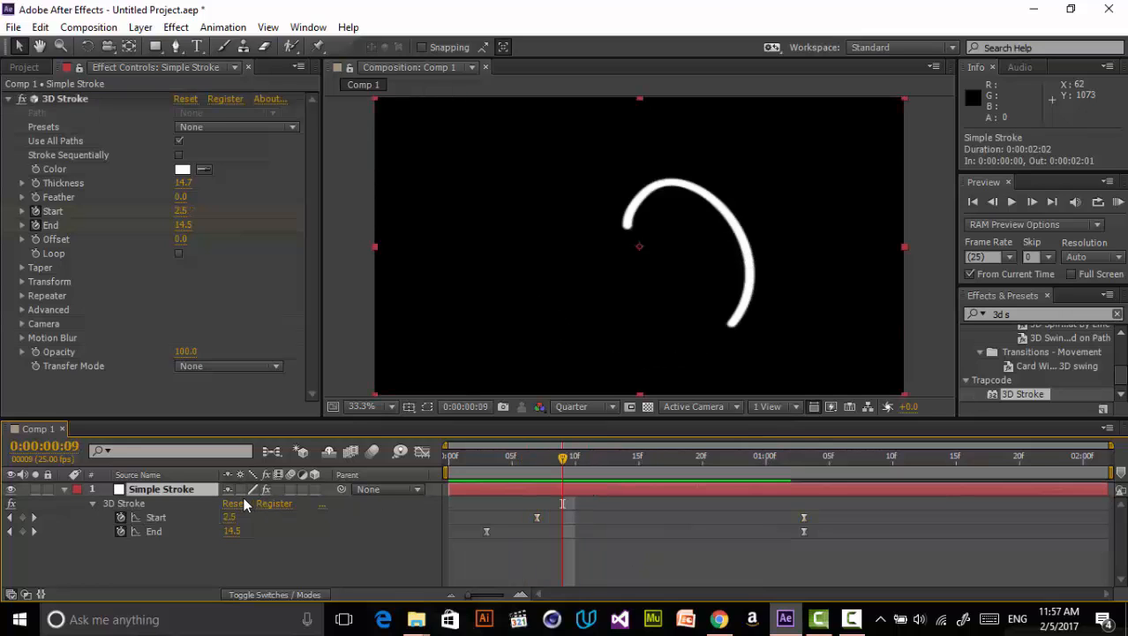
# - Reveal the mask path and reshape the spiral near its inner end by adjusting a vertex's Bezier handles
pyautogui.hotkey('shift', 'm')
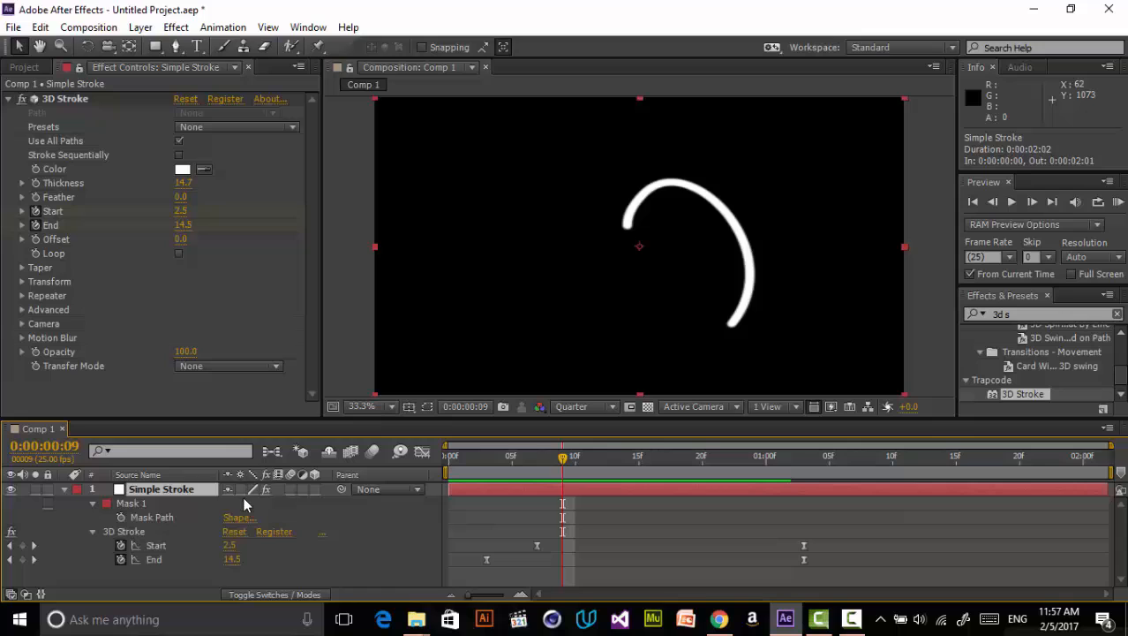
pyautogui.click(172, 502)
pyautogui.click(425, 409)
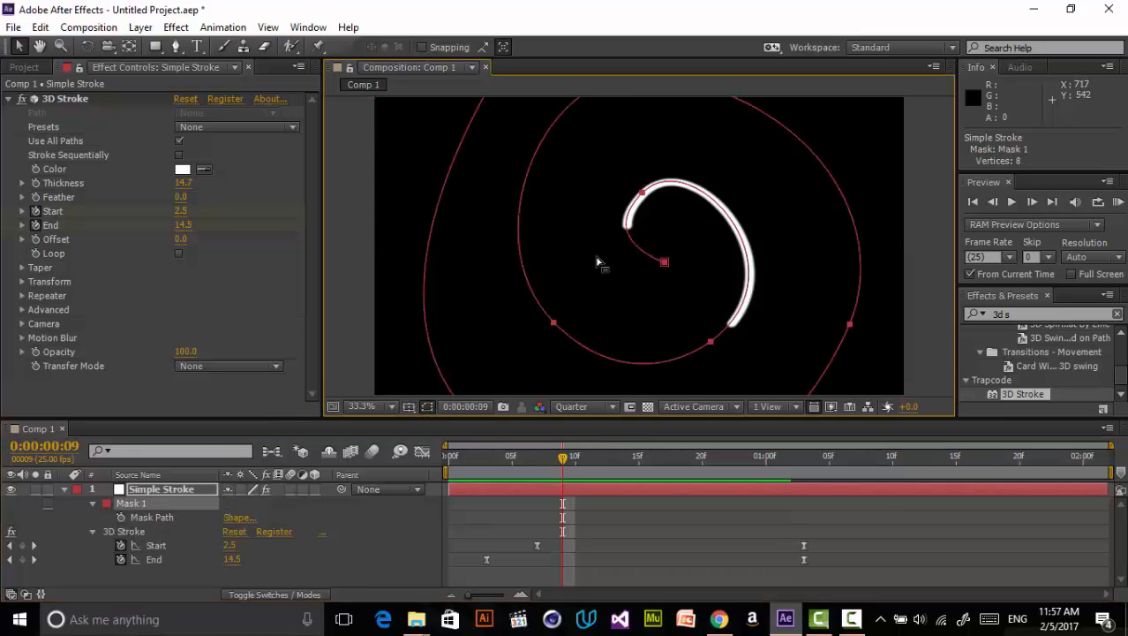
pyautogui.moveTo(643, 194); pyautogui.dragTo(648, 192)
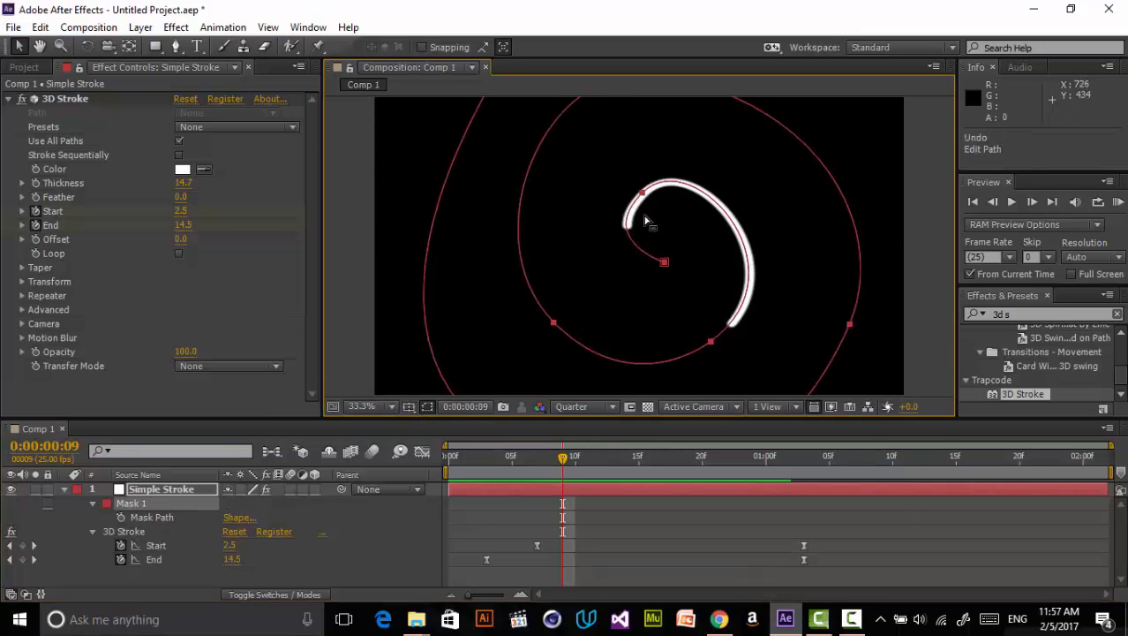
pyautogui.click(657, 192)
pyautogui.moveTo(595, 242)
pyautogui.mouseDown()
pyautogui.moveTo(611, 242)
pyautogui.moveTo(610, 256)
pyautogui.mouseUp()
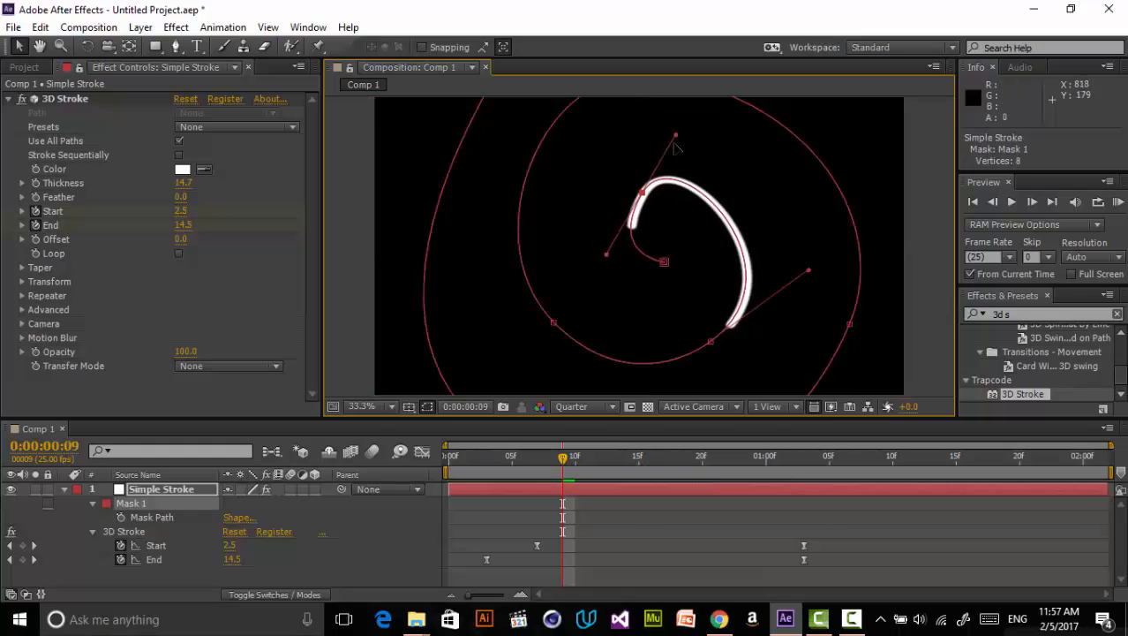
pyautogui.moveTo(676, 135); pyautogui.dragTo(702, 141)
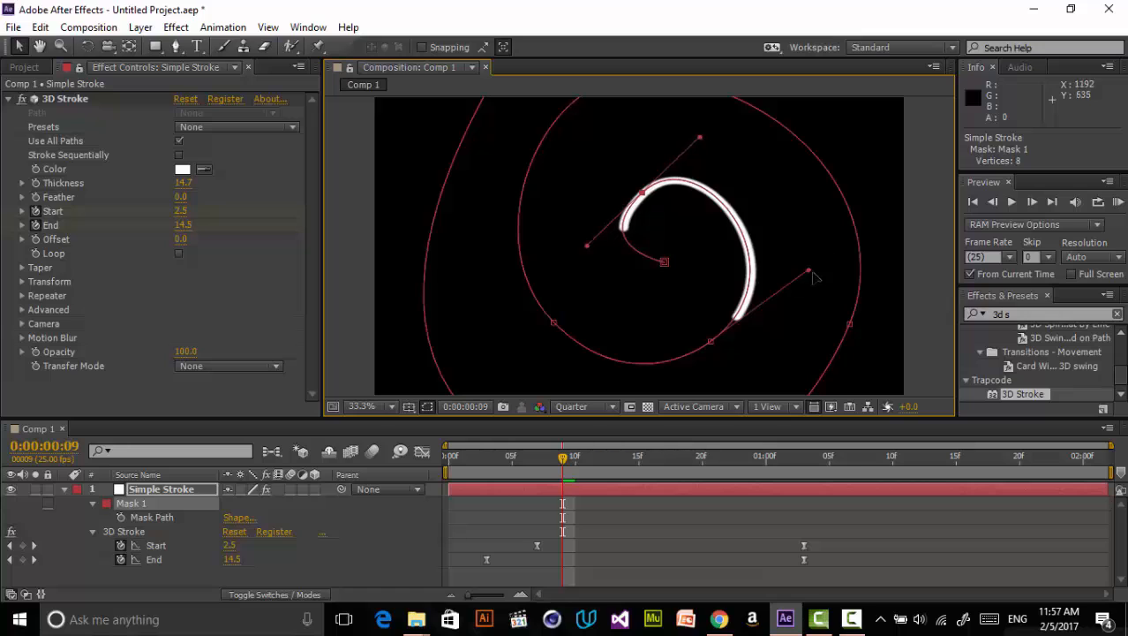
pyautogui.moveTo(809, 271); pyautogui.dragTo(841, 254)
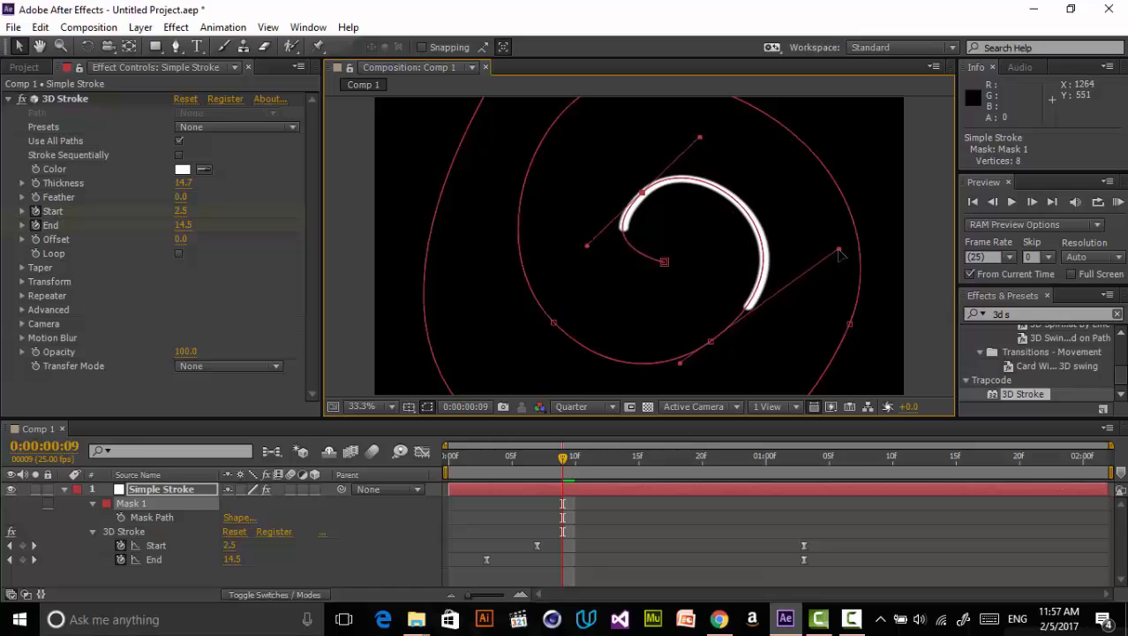
pyautogui.click(665, 264)
pyautogui.click(868, 502)
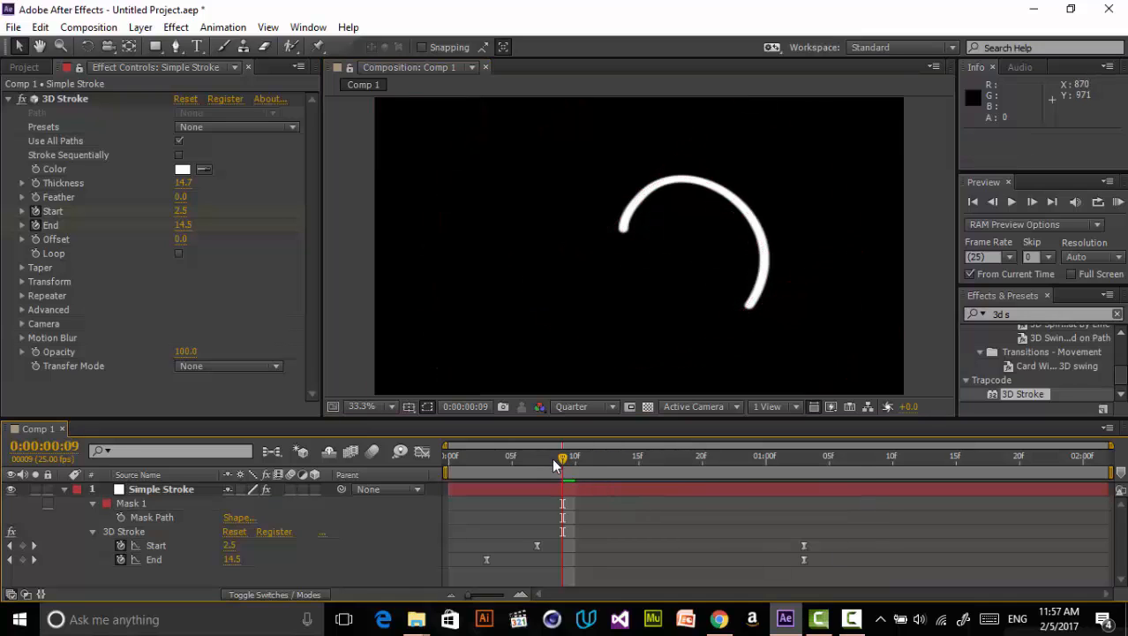
# - In the graph editor, reshape the End speed curve to peak sharply after the first keyframe and ease long into the last
pyautogui.moveTo(554, 467)
pyautogui.mouseDown()
pyautogui.moveTo(668, 438)
pyautogui.moveTo(463, 491)
pyautogui.moveTo(582, 457)
pyautogui.moveTo(698, 461)
pyautogui.moveTo(550, 473)
pyautogui.mouseUp()
pyautogui.click(440, 561)
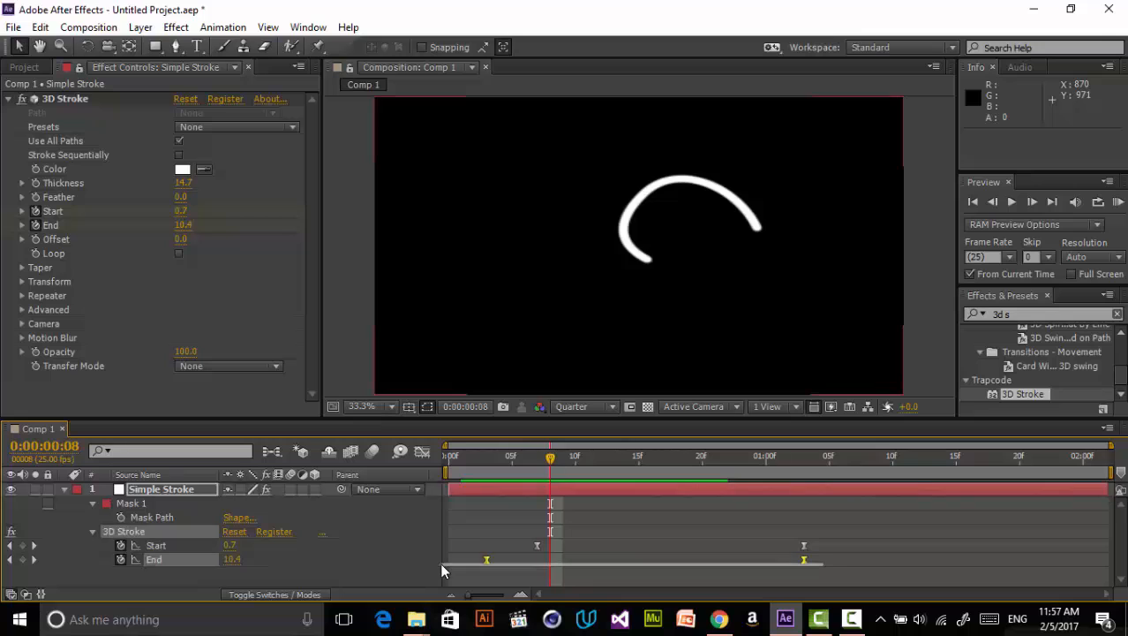
pyautogui.click(500, 477)
pyautogui.click(511, 477)
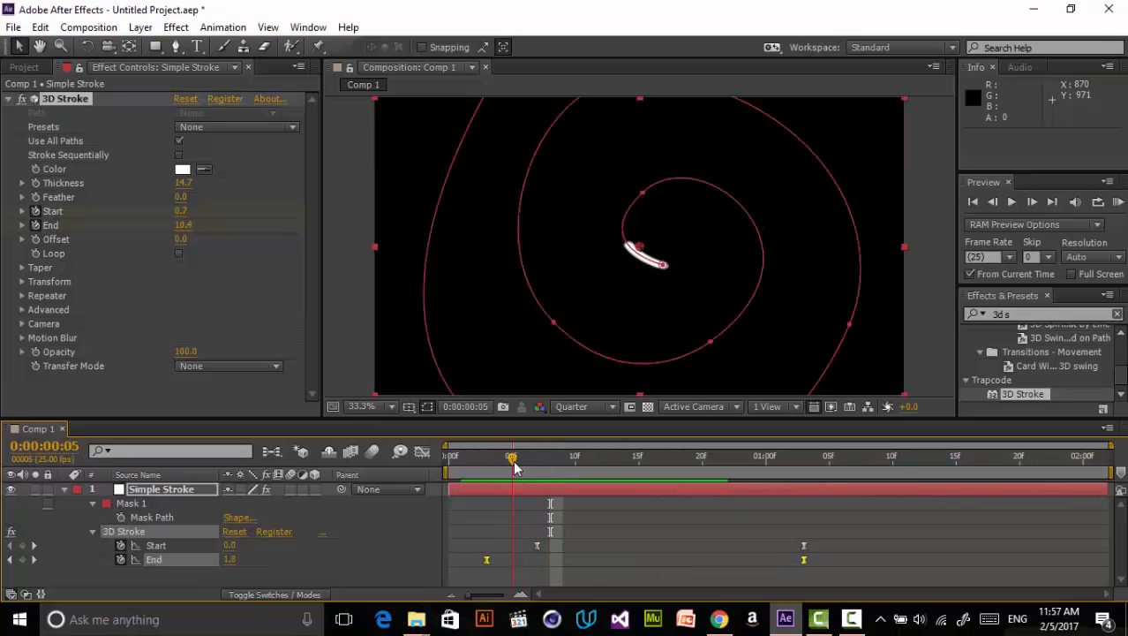
pyautogui.click(422, 451)
pyautogui.click(496, 545)
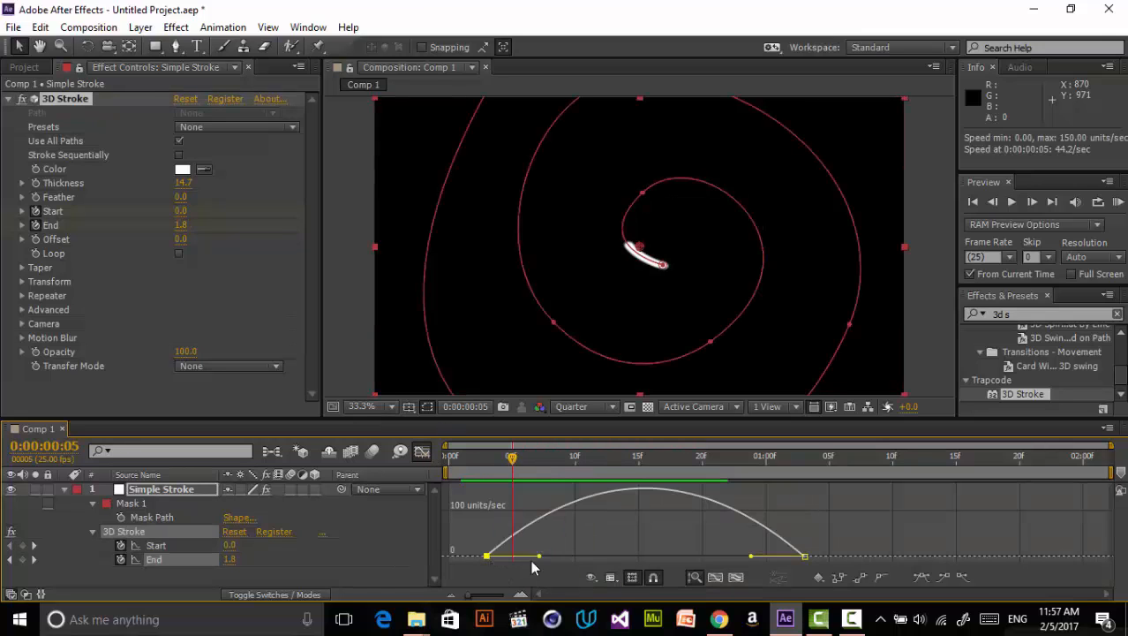
pyautogui.moveTo(541, 557); pyautogui.dragTo(567, 558)
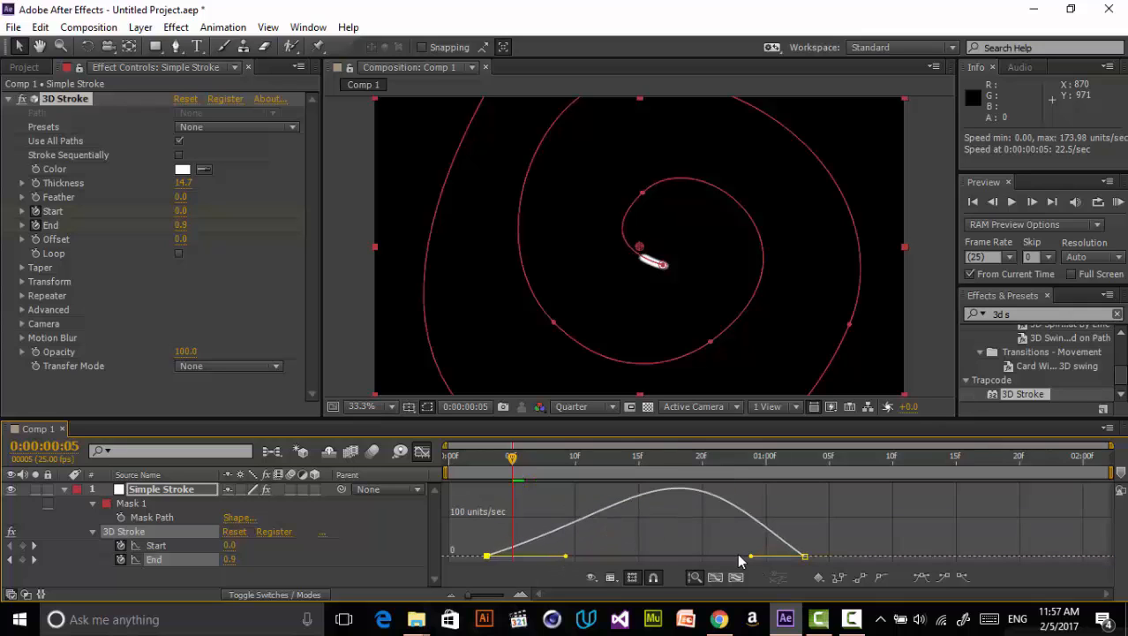
pyautogui.hotkey('ctrl', 'z')
pyautogui.moveTo(749, 557); pyautogui.dragTo(672, 557)
pyautogui.hotkey('ctrl', 'z')
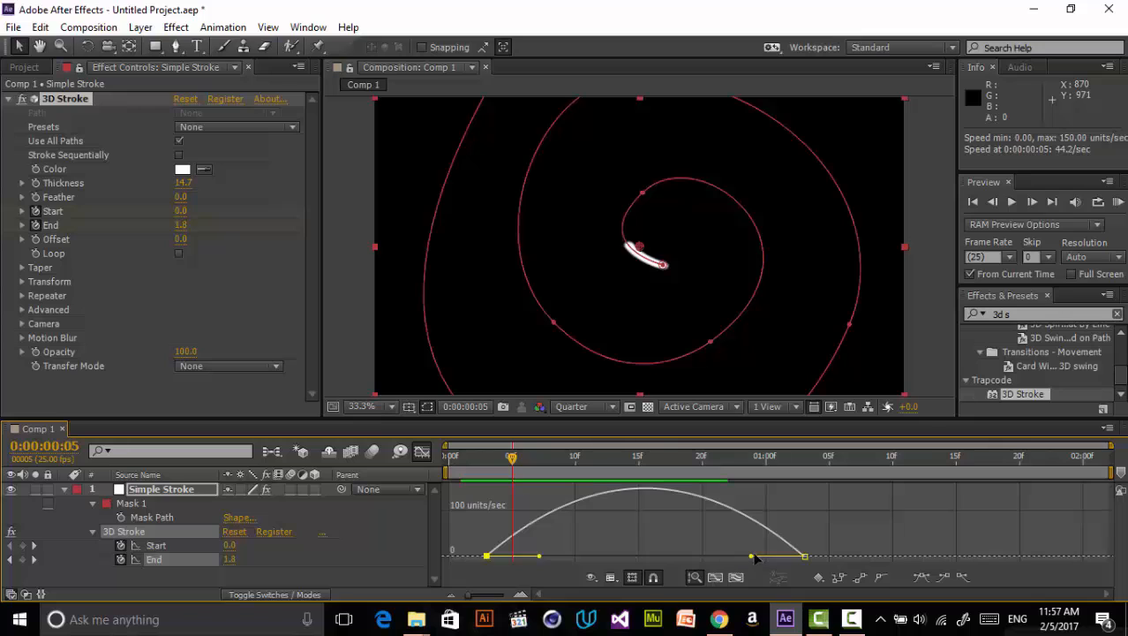
pyautogui.moveTo(749, 558); pyautogui.dragTo(645, 558)
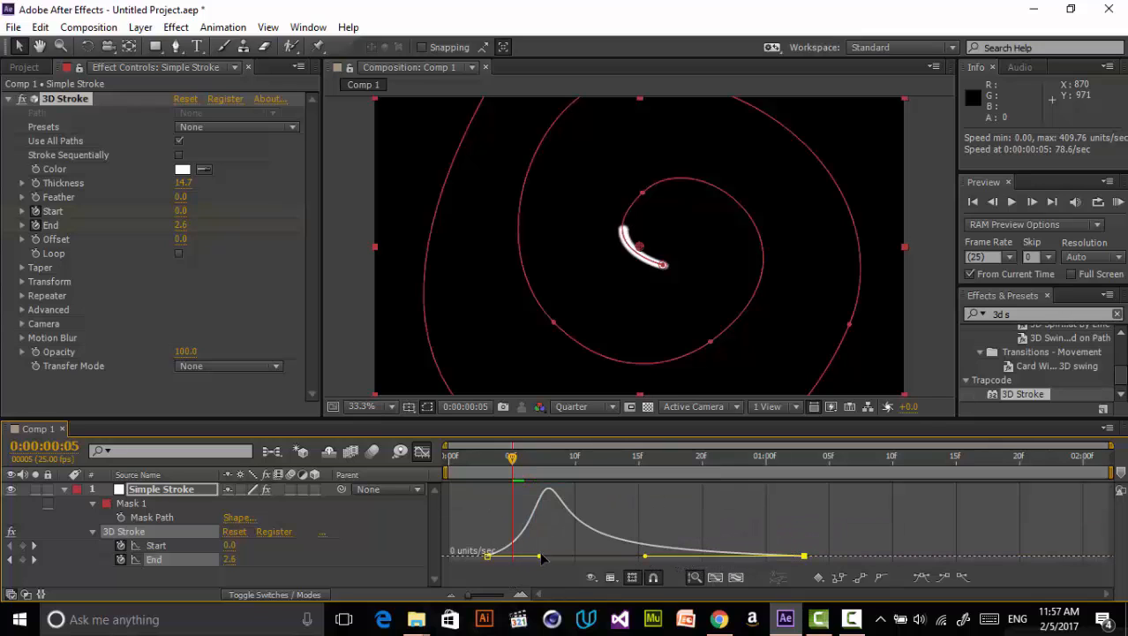
pyautogui.moveTo(541, 558); pyautogui.dragTo(508, 558)
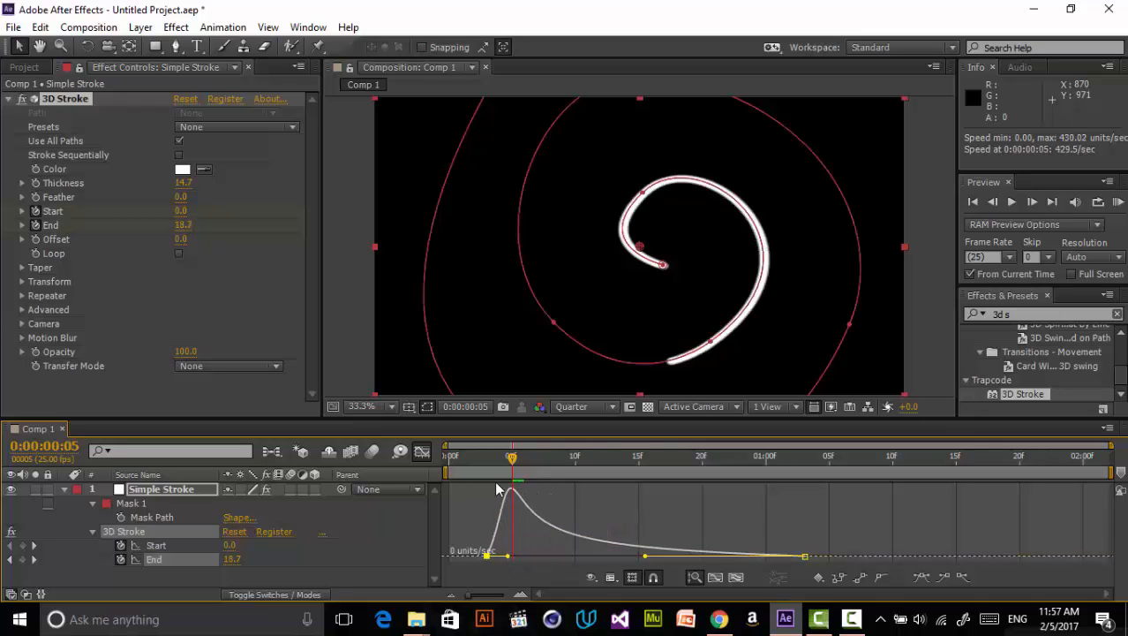
# - Preview the stroke animation from the start
pyautogui.press('Home')
pyautogui.press('KP_0')
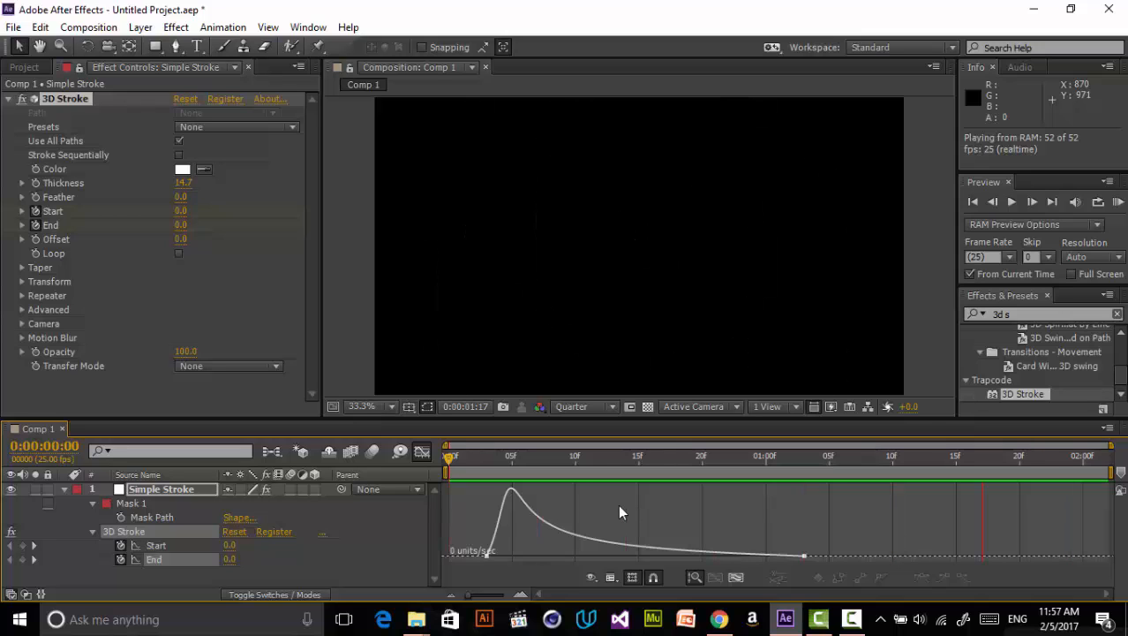
pyautogui.moveTo(556, 455)
pyautogui.mouseDown()
pyautogui.moveTo(504, 478)
pyautogui.moveTo(584, 460)
pyautogui.moveTo(574, 458)
pyautogui.mouseUp()
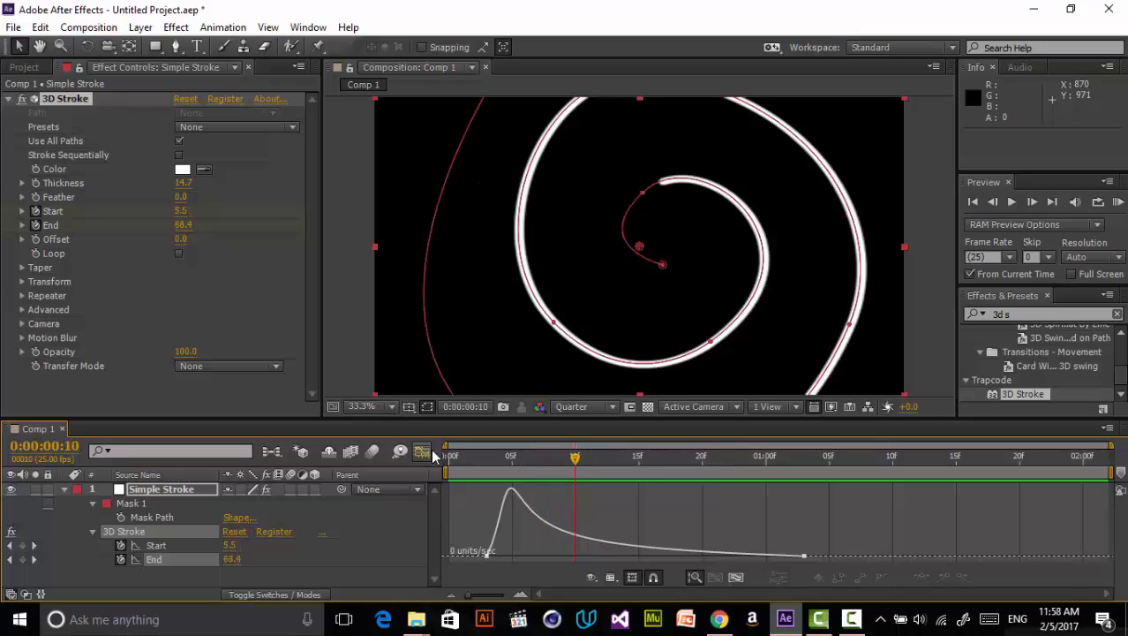
# - Select both Start keyframes and lengthen the first keyframe's outgoing influence in the Start speed graph
pyautogui.click(426, 453)
pyautogui.click(805, 548)
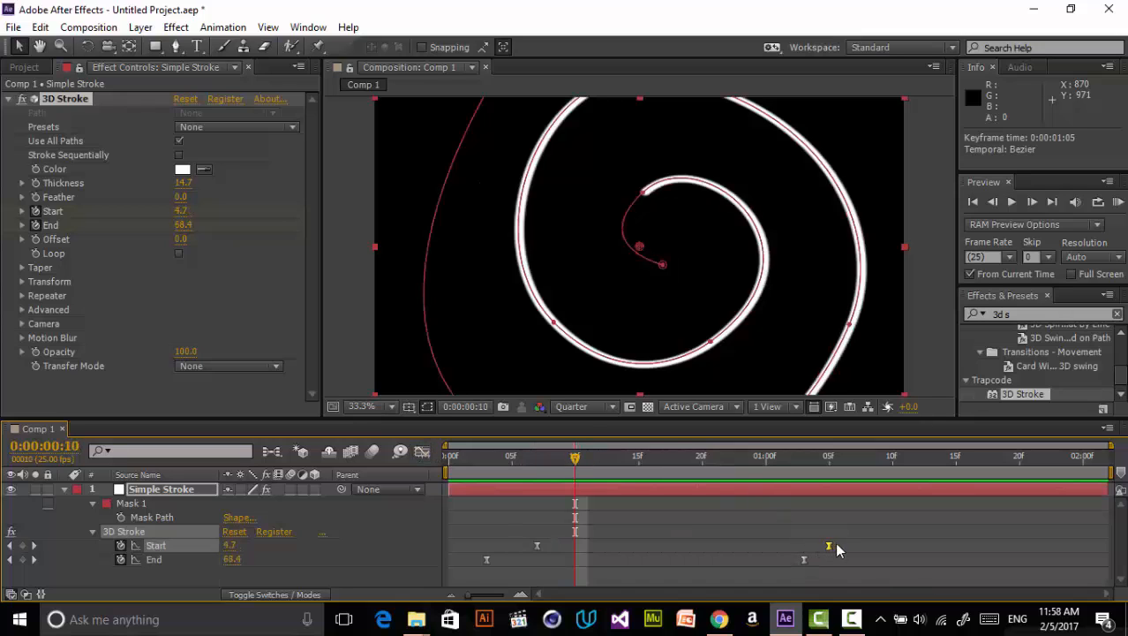
pyautogui.moveTo(572, 456)
pyautogui.mouseDown()
pyautogui.moveTo(647, 458)
pyautogui.moveTo(614, 473)
pyautogui.mouseUp()
pyautogui.moveTo(873, 551); pyautogui.dragTo(517, 535)
pyautogui.click(423, 453)
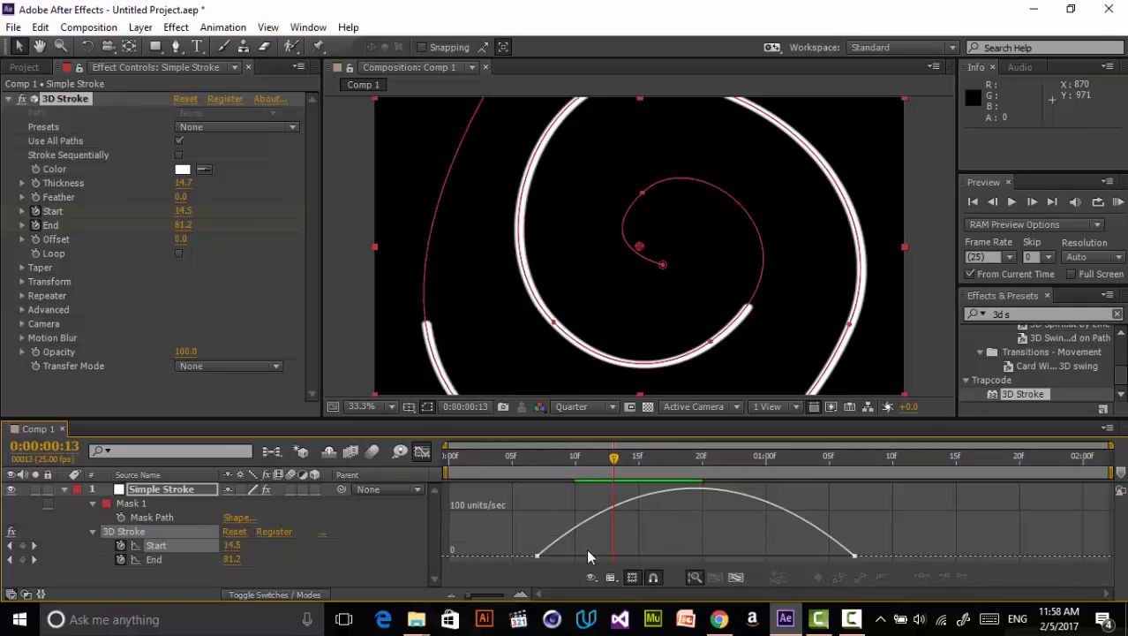
pyautogui.click(537, 557)
pyautogui.moveTo(591, 557); pyautogui.dragTo(646, 556)
pyautogui.moveTo(621, 461); pyautogui.dragTo(704, 461)
# - Preview the stroke animation with the new Start easing
pyautogui.press('KP_0')
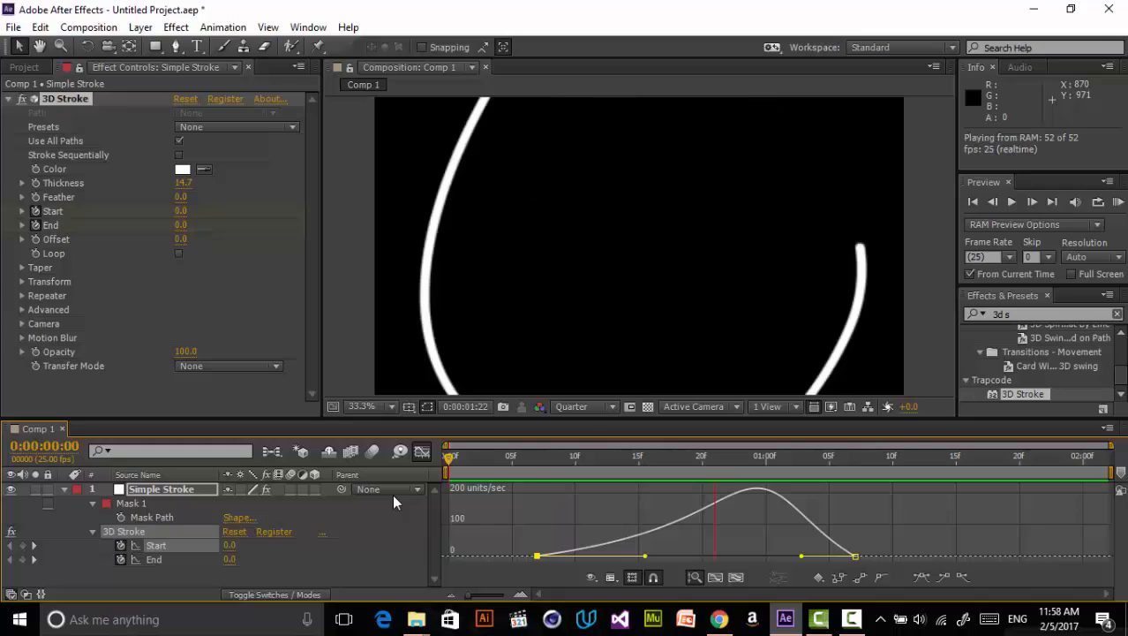
pyautogui.press('space')
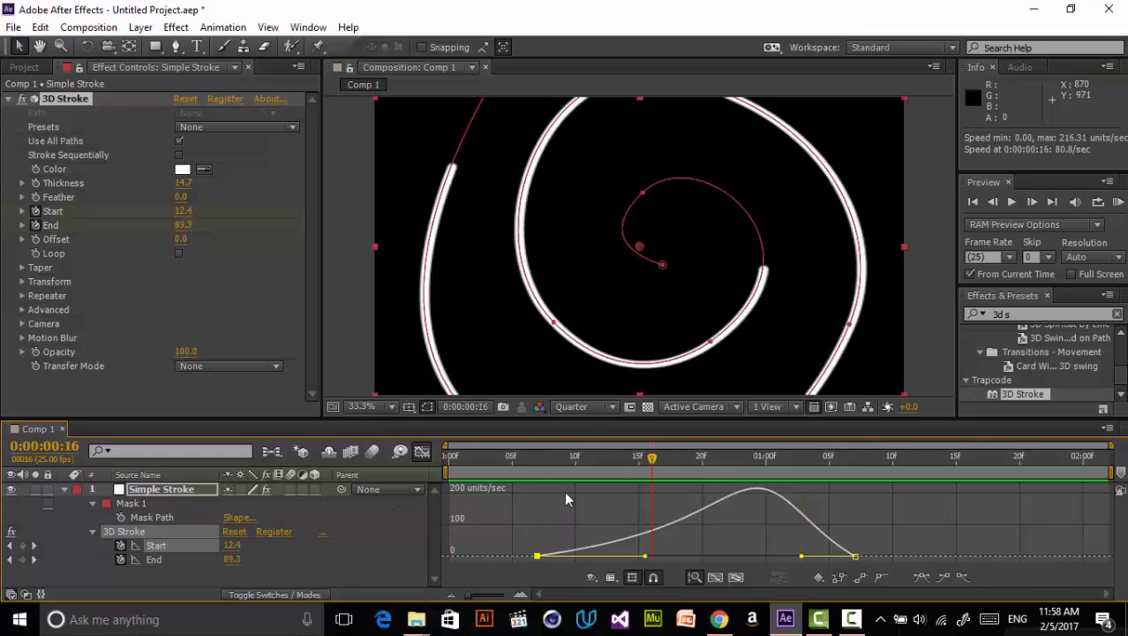
# - Reshape the Start speed curve to peak early by shortening the first keyframe's influence and extending the last keyframe's
pyautogui.moveTo(632, 463); pyautogui.dragTo(588, 463)
pyautogui.moveTo(804, 557); pyautogui.dragTo(732, 557)
pyautogui.moveTo(645, 560); pyautogui.dragTo(535, 543)
pyautogui.moveTo(582, 457); pyautogui.dragTo(442, 457)
pyautogui.click(724, 495)
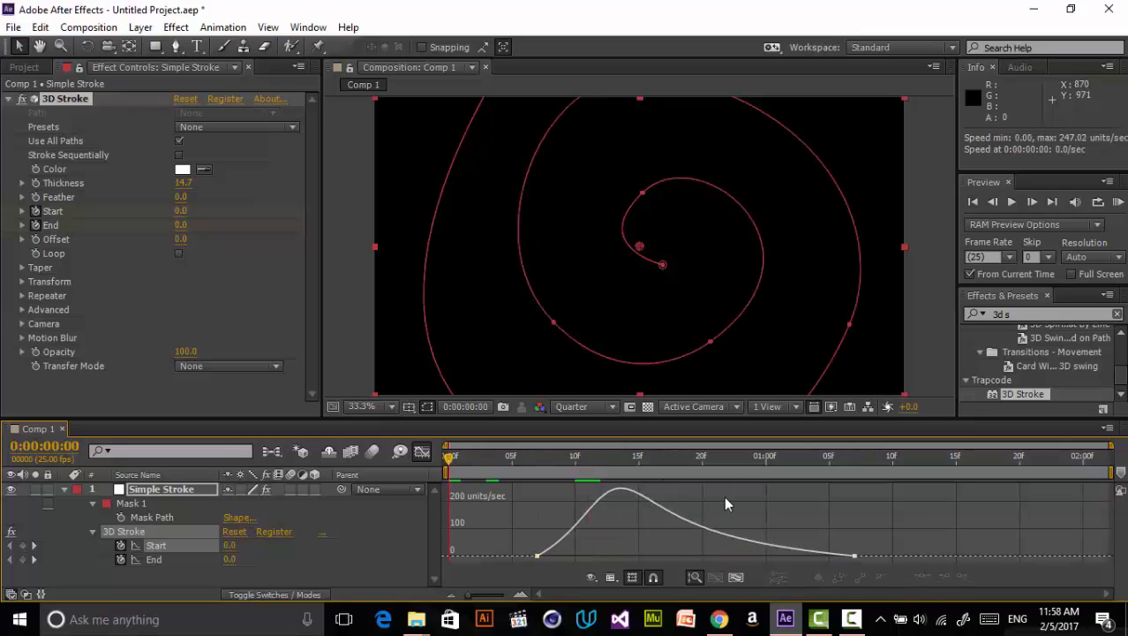
# - Preview the animation from the start and leave the graph editor
pyautogui.press('KP_0')
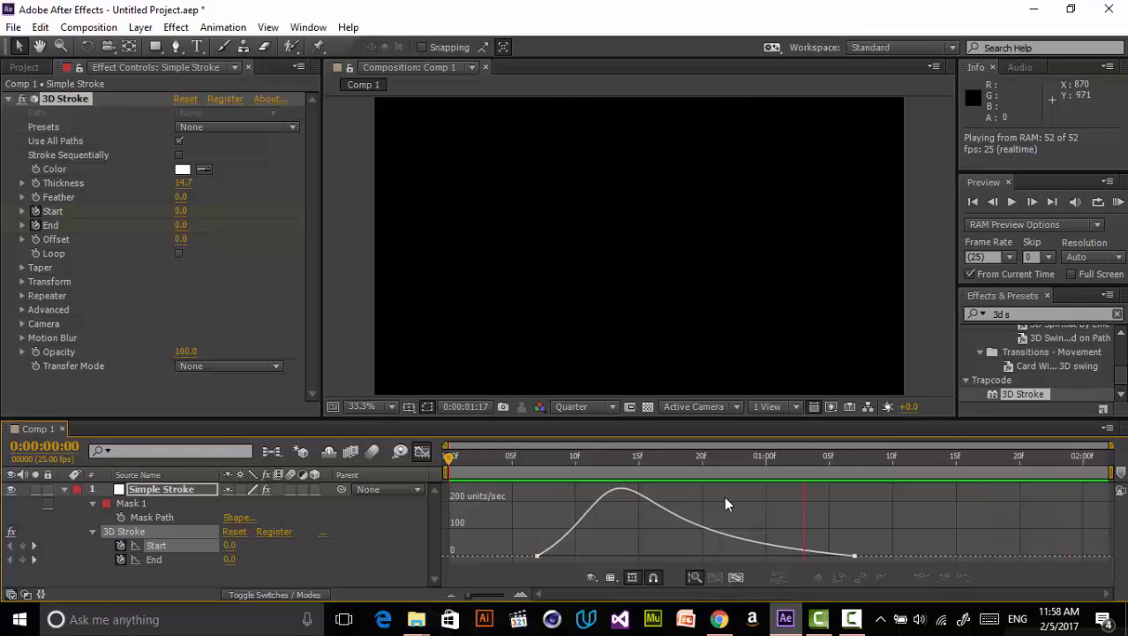
pyautogui.moveTo(589, 457); pyautogui.dragTo(451, 467)
pyautogui.click(422, 451)
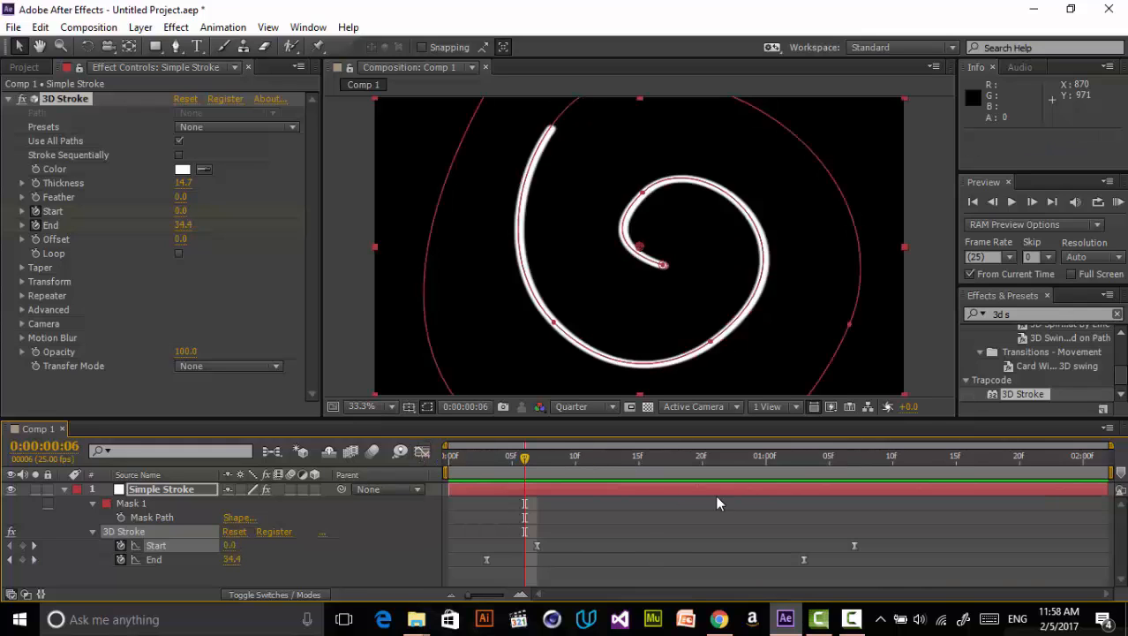
# - Collapse the layer's properties and enable Taper in the 3D Stroke effect
pyautogui.click(163, 491)
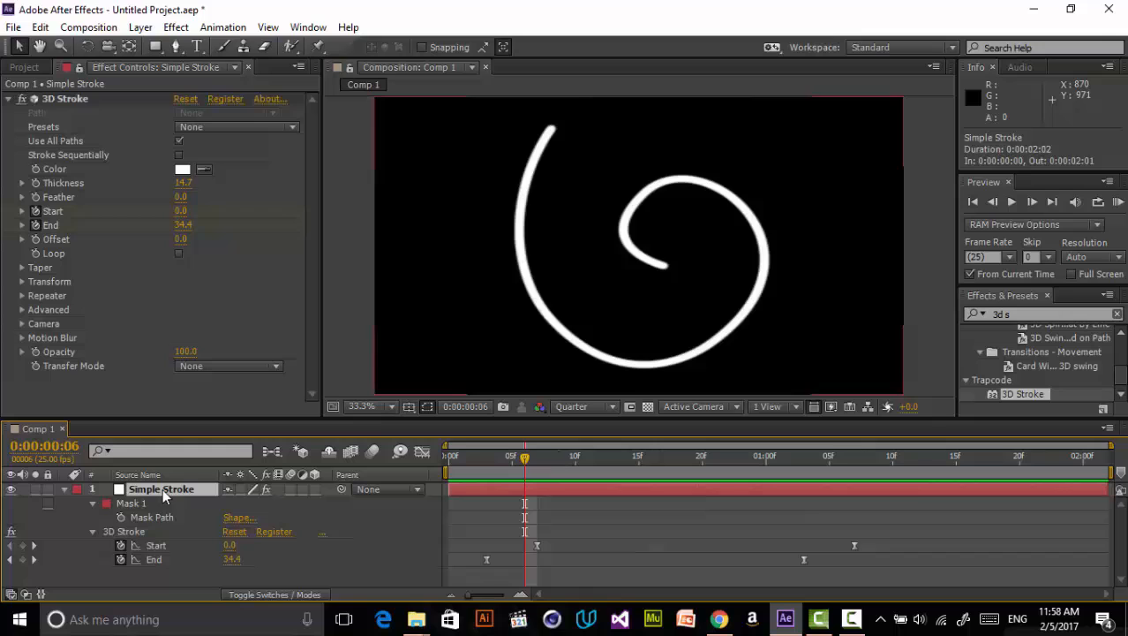
pyautogui.click(65, 490)
pyautogui.click(22, 267)
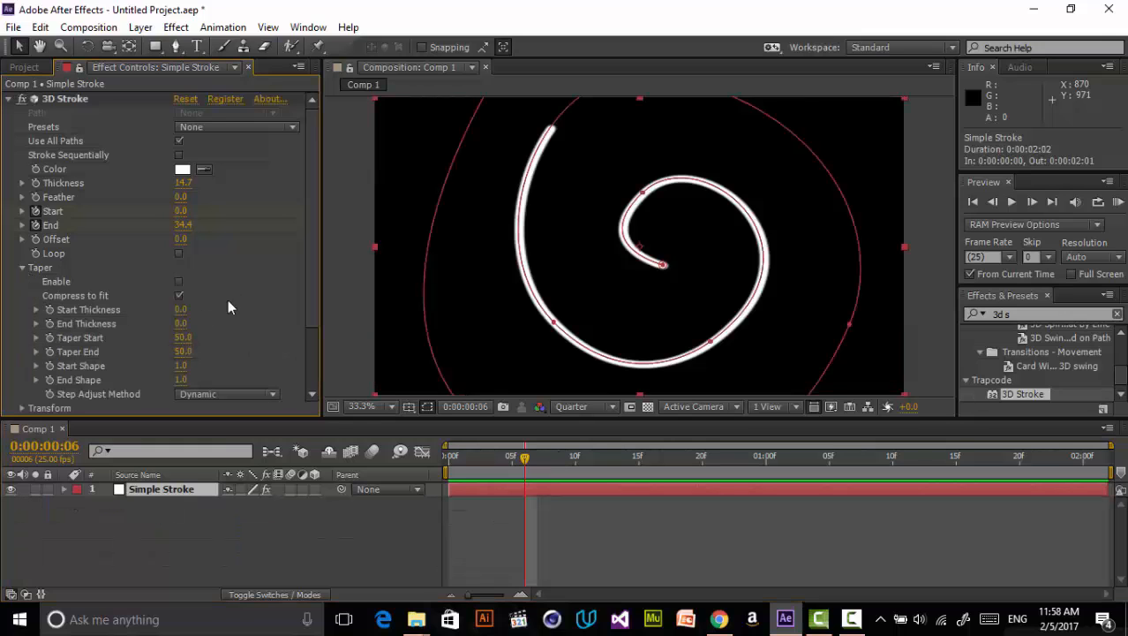
pyautogui.click(178, 281)
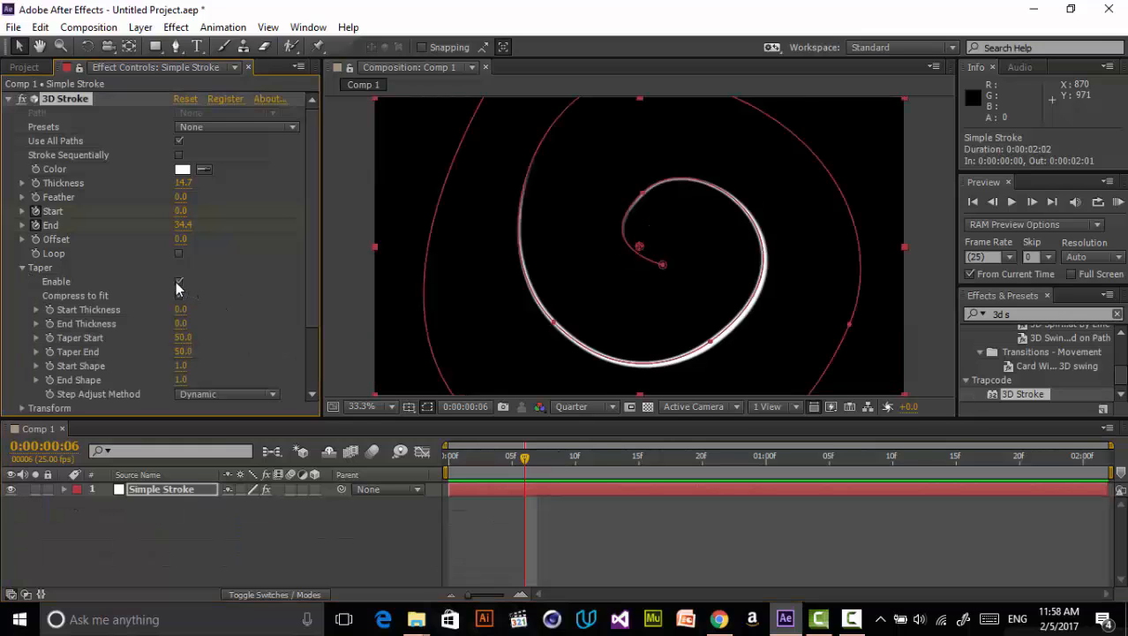
pyautogui.click(543, 519)
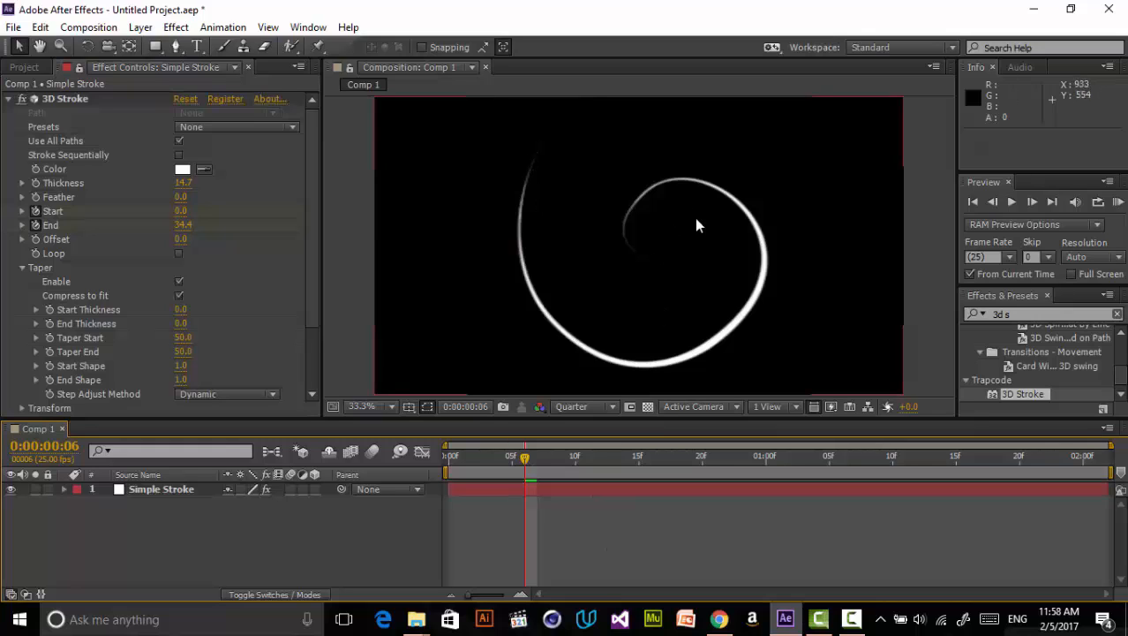
# - Set taper Start Thickness to 6, End Thickness to 11, Taper Start to 34, and stroke Thickness to about 37
pyautogui.moveTo(183, 311)
pyautogui.mouseDown()
pyautogui.moveTo(203, 305)
pyautogui.moveTo(157, 314)
pyautogui.moveTo(199, 321)
pyautogui.moveTo(188, 324)
pyautogui.moveTo(193, 337)
pyautogui.moveTo(176, 336)
pyautogui.mouseUp()
pyautogui.click(429, 408)
pyautogui.moveTo(185, 194)
pyautogui.mouseDown()
pyautogui.moveTo(264, 186)
pyautogui.moveTo(326, 144)
pyautogui.mouseUp()
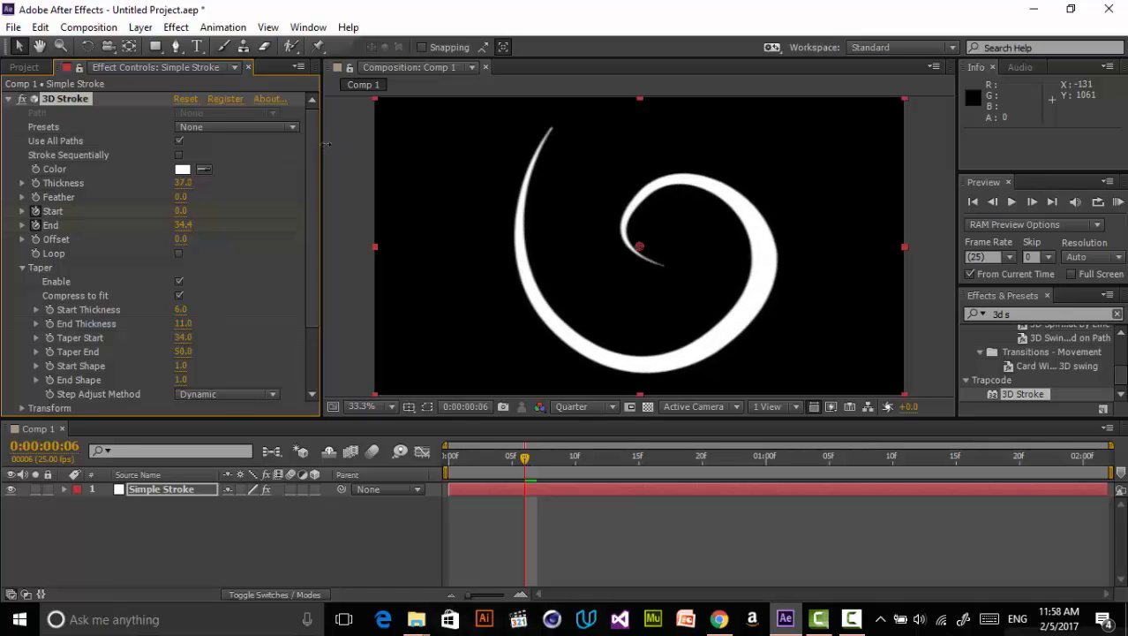
# - Set the taper's Start Shape to 2.5
pyautogui.moveTo(556, 457)
pyautogui.mouseDown()
pyautogui.moveTo(804, 450)
pyautogui.moveTo(449, 544)
pyautogui.moveTo(671, 472)
pyautogui.moveTo(457, 550)
pyautogui.moveTo(648, 493)
pyautogui.moveTo(570, 524)
pyautogui.mouseUp()
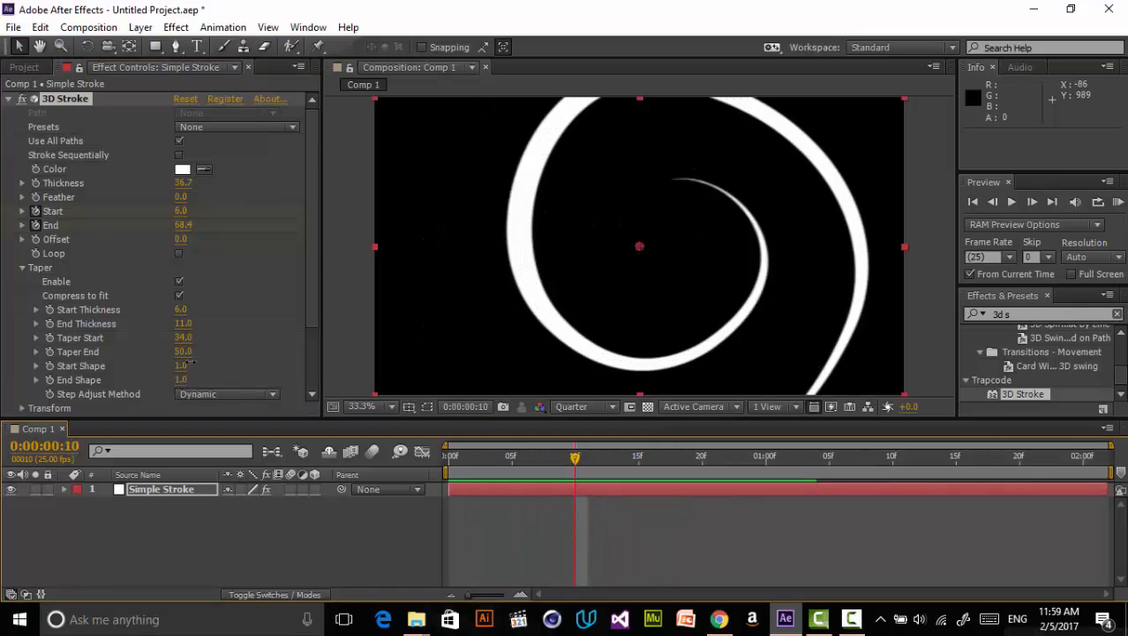
pyautogui.moveTo(189, 363); pyautogui.dragTo(245, 362)
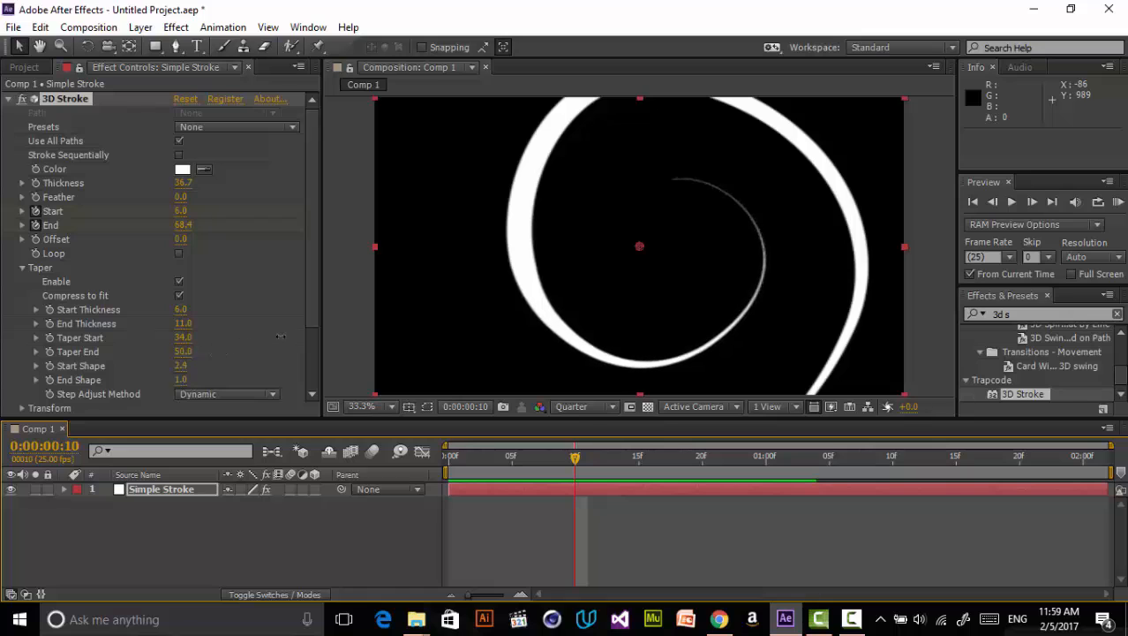
pyautogui.click(642, 544)
# - Play back the tapered stroke animation and scroll through the 3D Stroke settings to review them
pyautogui.press('space')
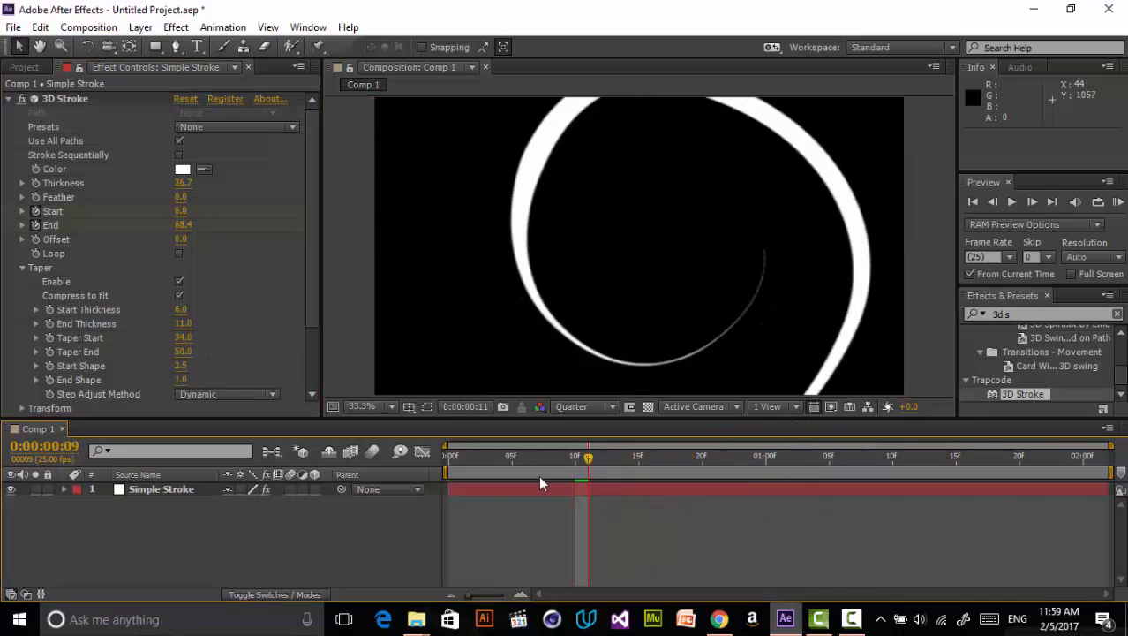
pyautogui.press('Home')
pyautogui.moveTo(473, 494)
pyautogui.mouseDown()
pyautogui.moveTo(625, 452)
pyautogui.moveTo(460, 473)
pyautogui.moveTo(511, 449)
pyautogui.moveTo(614, 446)
pyautogui.mouseUp()
pyautogui.scroll(-3, 197, 321)
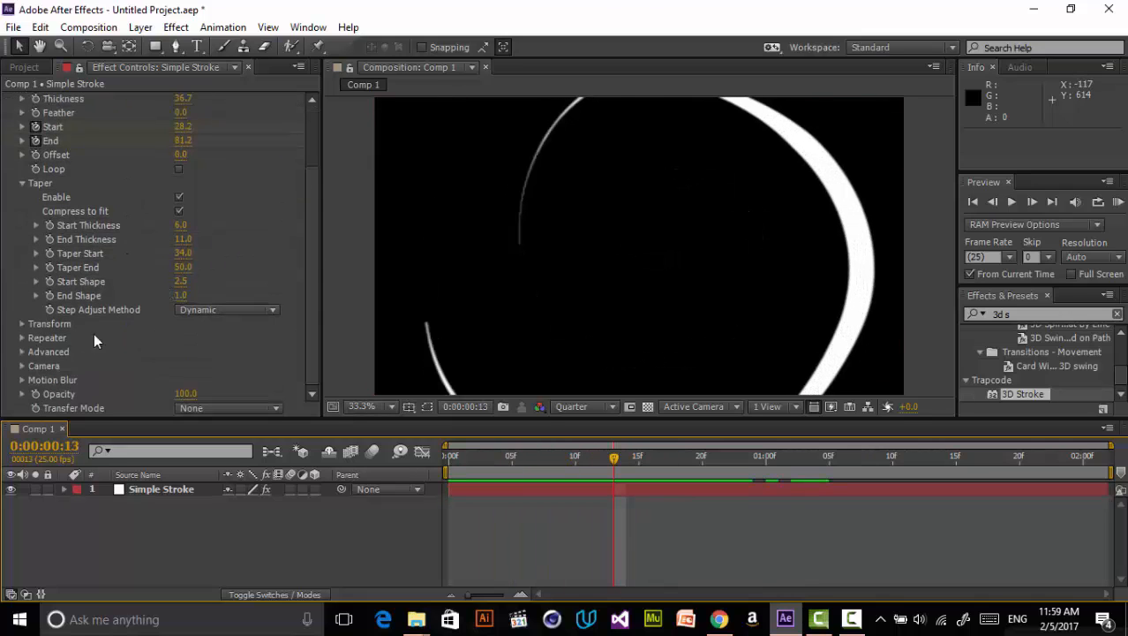
pyautogui.scroll(3, 99, 155)
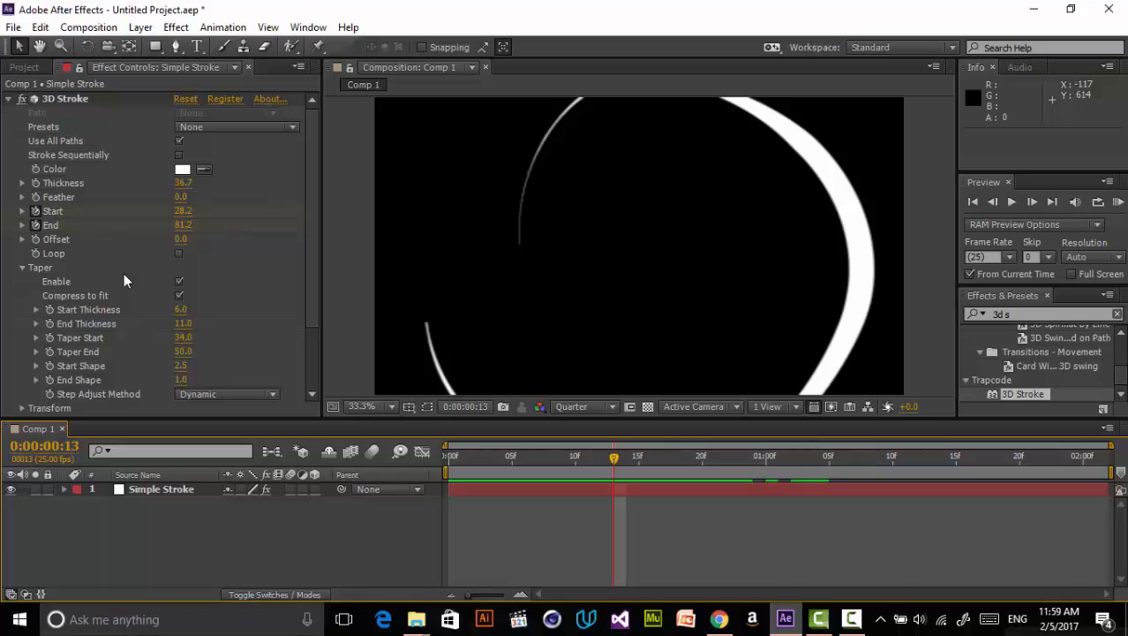
pyautogui.scroll(-3, 123, 281)
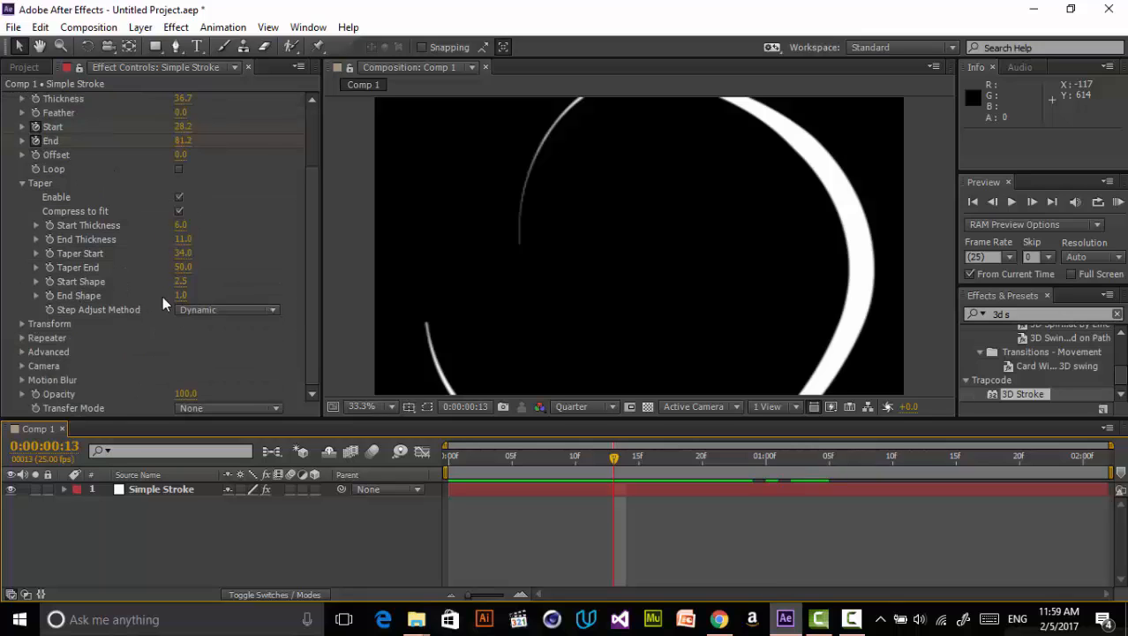
pyautogui.scroll(3, 280, 241)
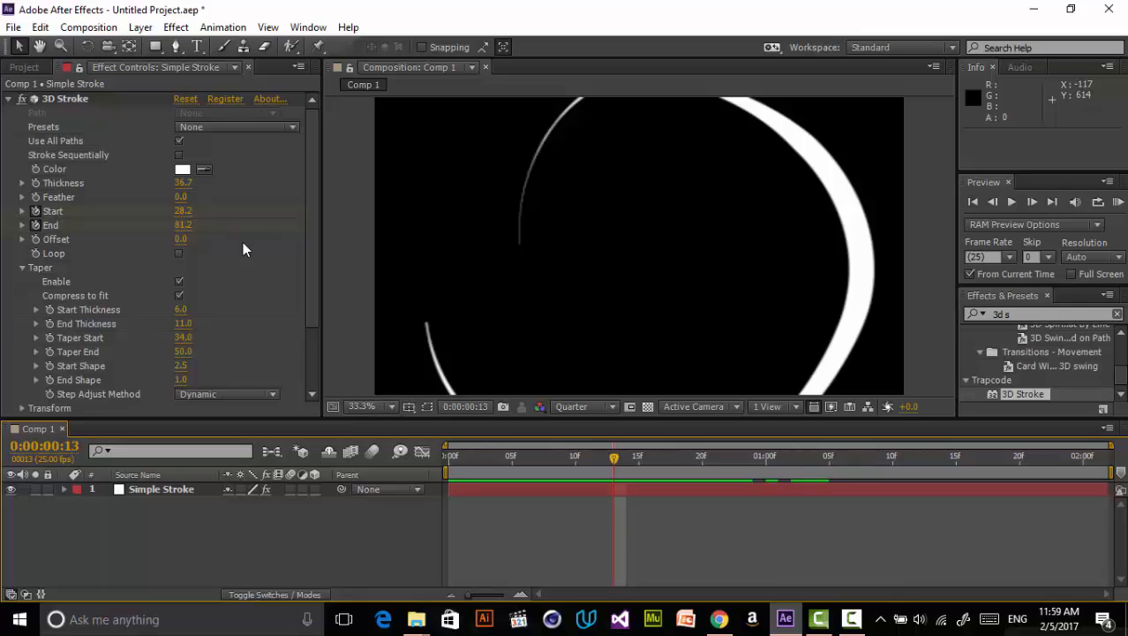
# - Clear the effects search and browse the Trapcode effects list
pyautogui.moveTo(1063, 313); pyautogui.dragTo(910, 314)
pyautogui.press('BackSpace')
pyautogui.scroll(-2, 998, 358)
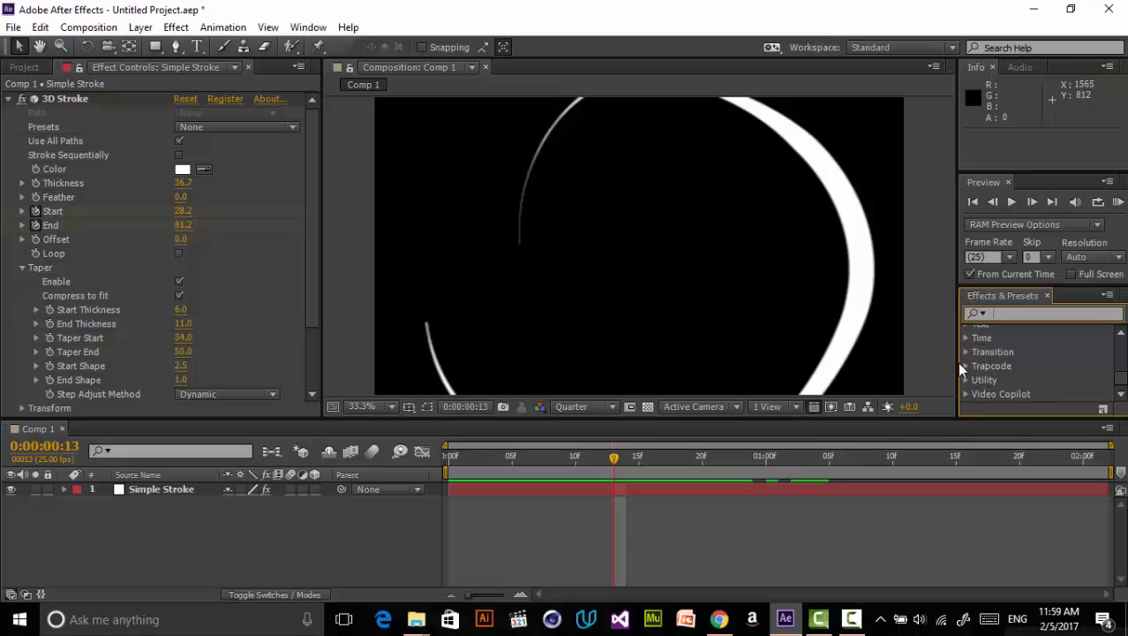
pyautogui.click(965, 364)
pyautogui.scroll(-3, 1018, 375)
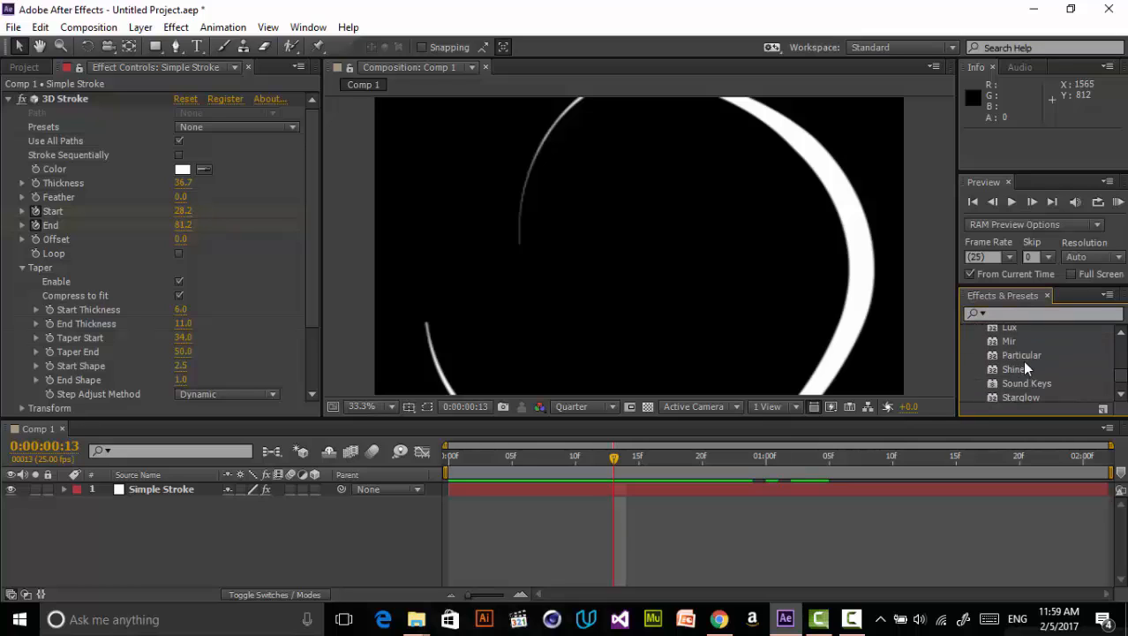
pyautogui.scroll(-1, 1029, 380)
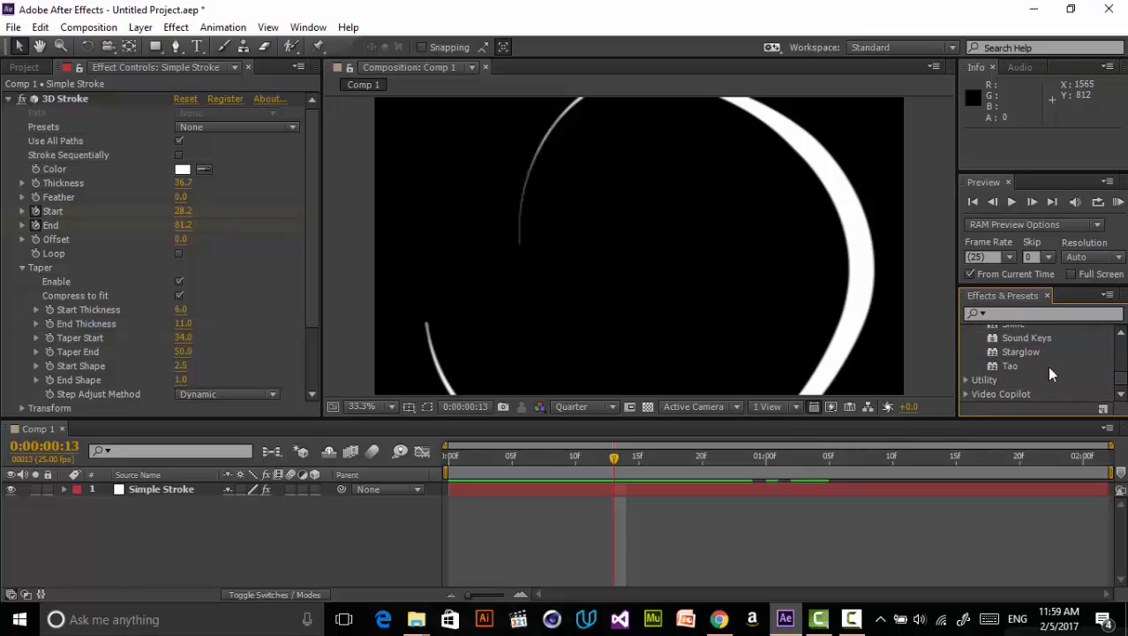
pyautogui.moveTo(1049, 369); pyautogui.dragTo(618, 369)
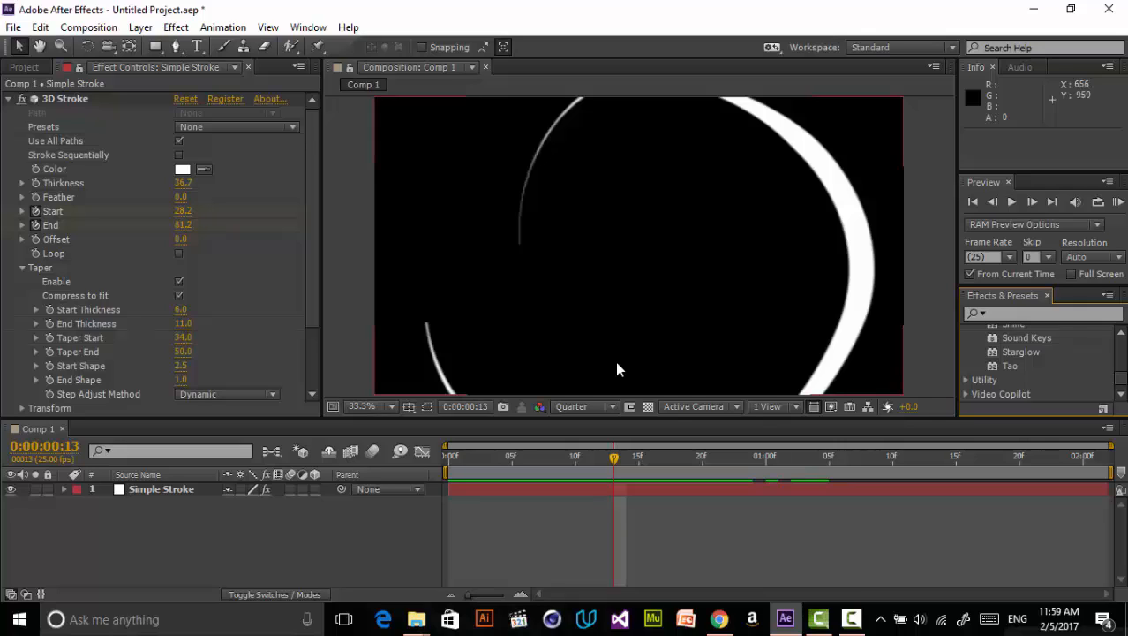
pyautogui.moveTo(616, 369); pyautogui.dragTo(732, 542)
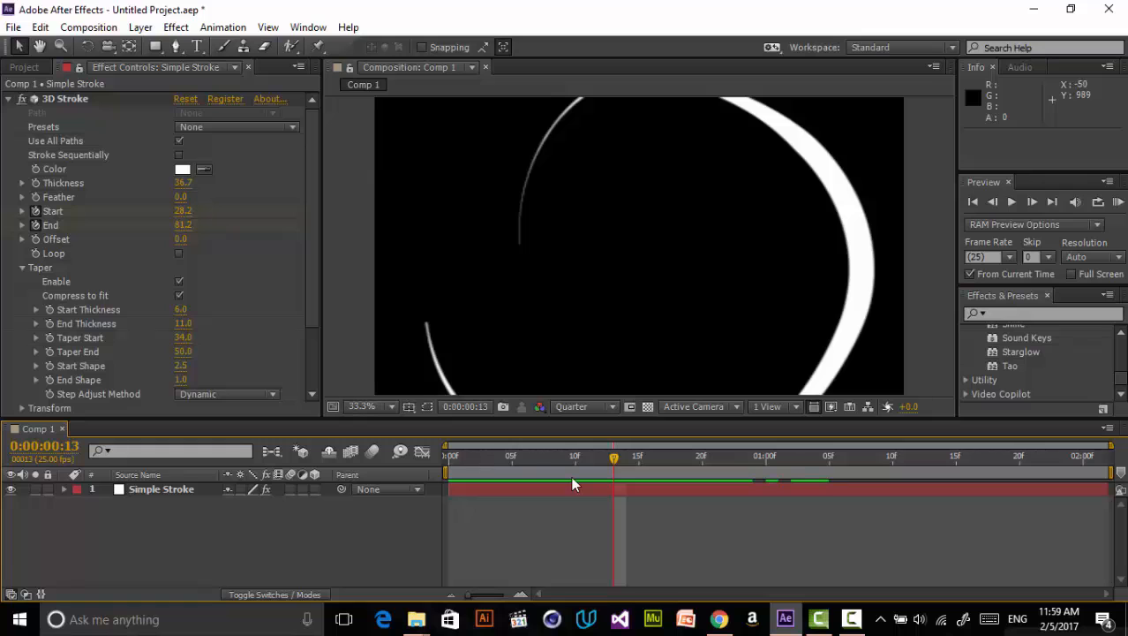
# - Collapse the 3D Stroke effect and apply the Roughen Edges effect to the stroke layer
pyautogui.moveTo(572, 457)
pyautogui.mouseDown()
pyautogui.moveTo(514, 458)
pyautogui.moveTo(628, 442)
pyautogui.moveTo(561, 450)
pyautogui.mouseUp()
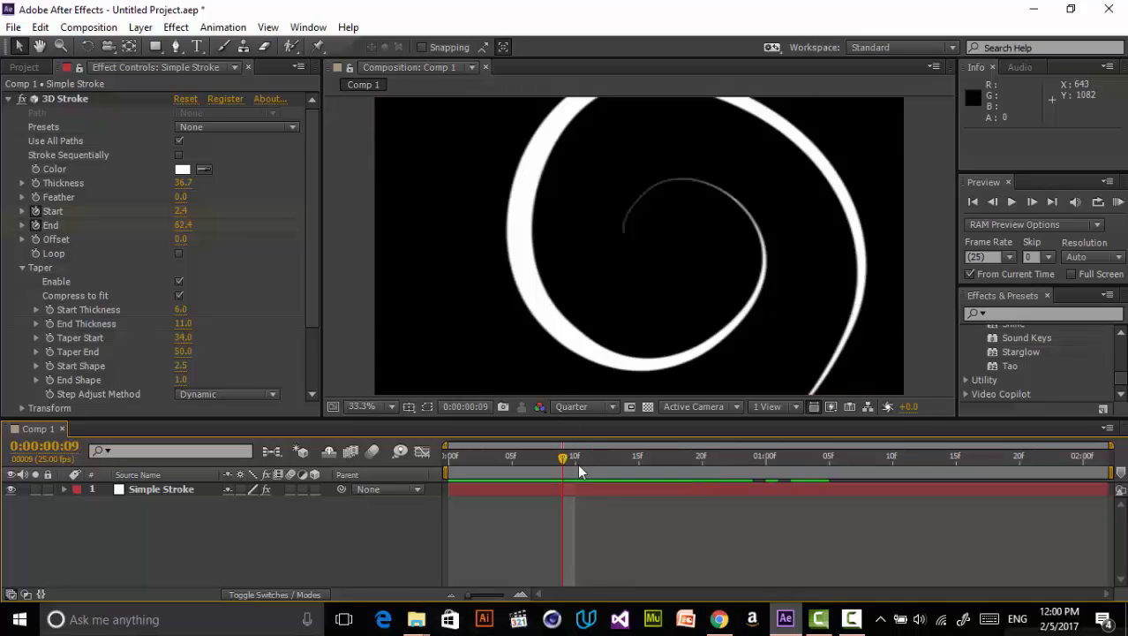
pyautogui.click(570, 459)
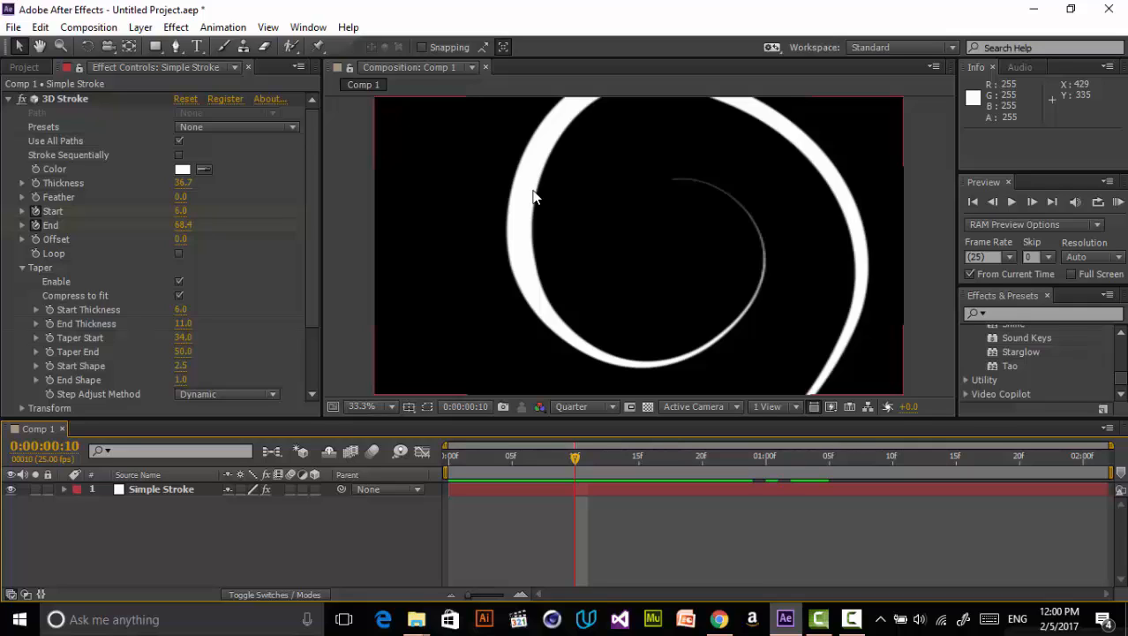
pyautogui.click(5, 104)
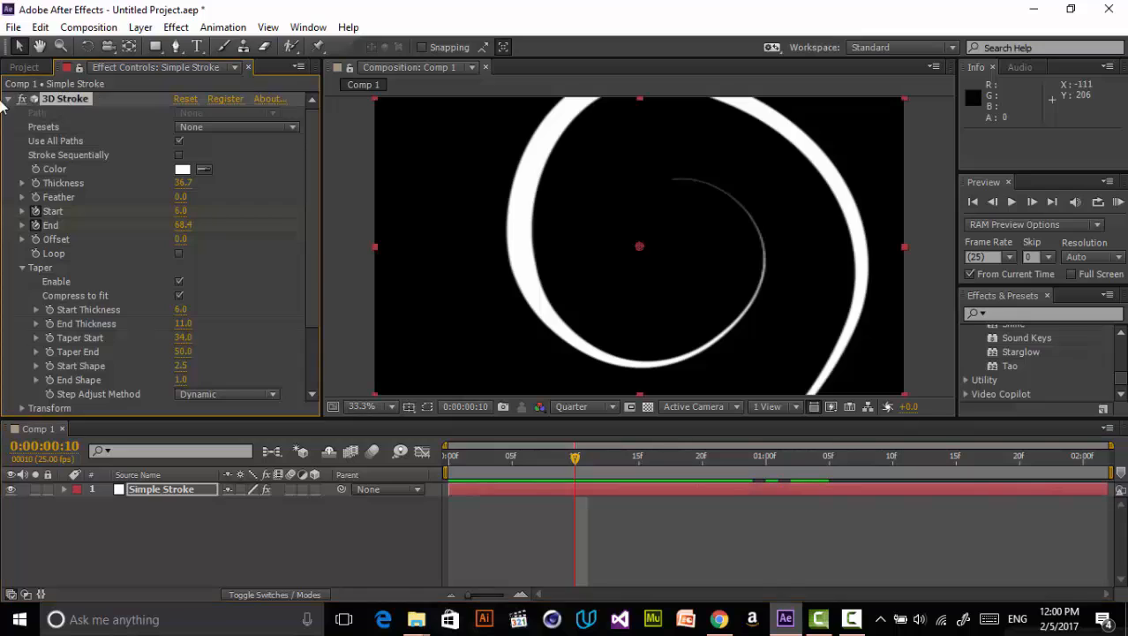
pyautogui.click(10, 101)
pyautogui.click(1007, 315)
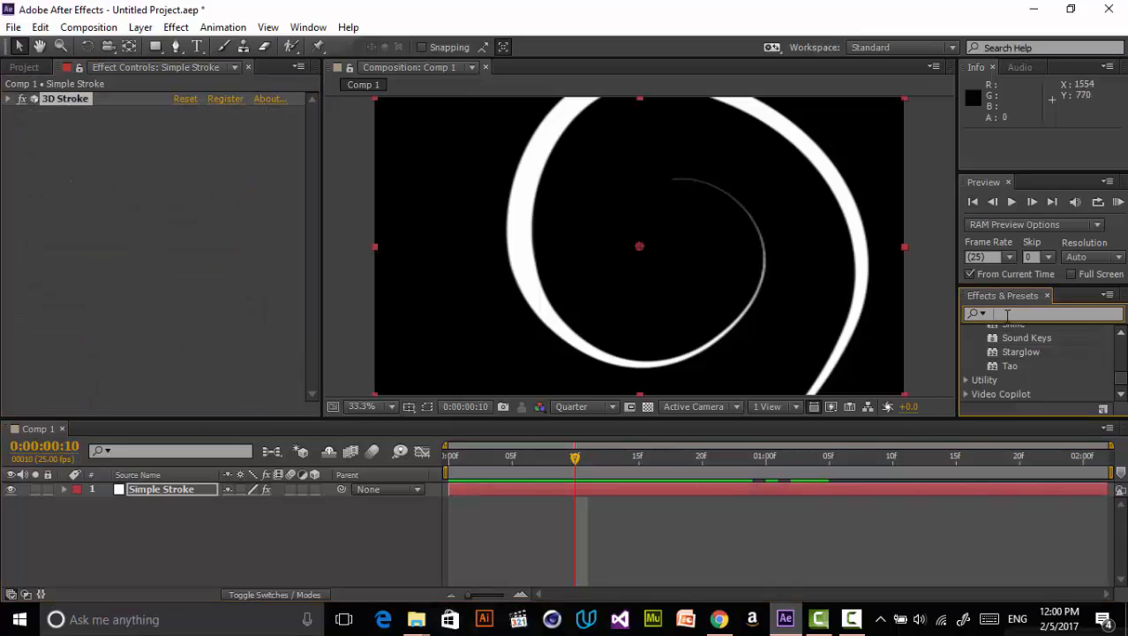
pyautogui.write('rou')
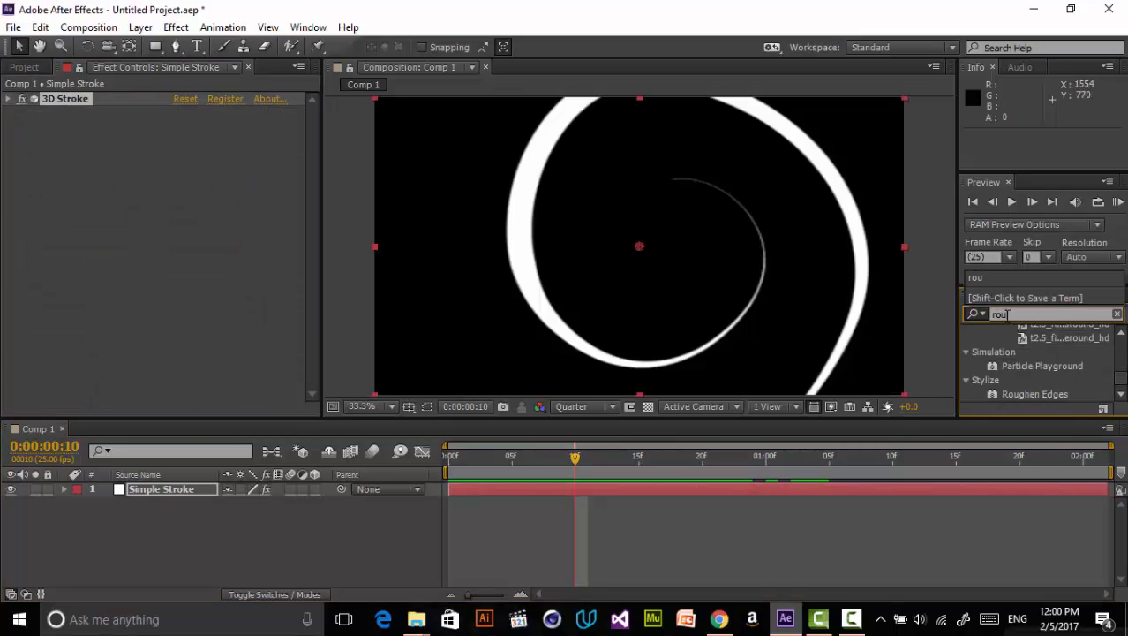
pyautogui.moveTo(1034, 394); pyautogui.dragTo(567, 247)
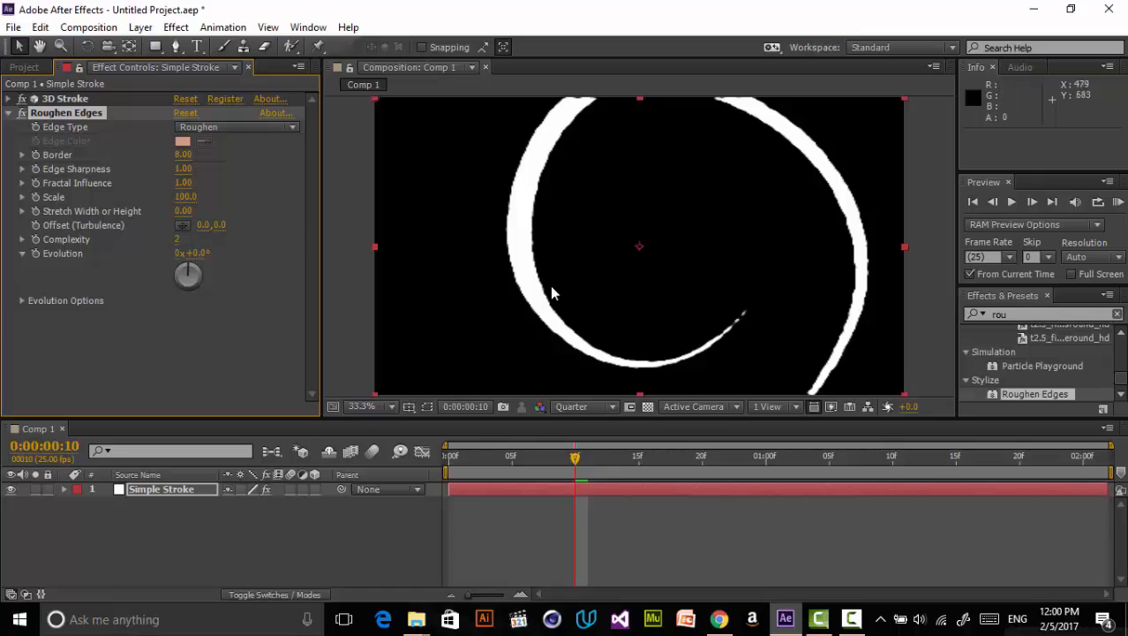
# - Set the composition preview resolution to Half
pyautogui.moveTo(573, 475)
pyautogui.mouseDown()
pyautogui.moveTo(487, 477)
pyautogui.moveTo(694, 427)
pyautogui.moveTo(574, 427)
pyautogui.moveTo(479, 466)
pyautogui.moveTo(572, 441)
pyautogui.moveTo(550, 441)
pyautogui.mouseUp()
pyautogui.click(583, 406)
pyautogui.click(587, 468)
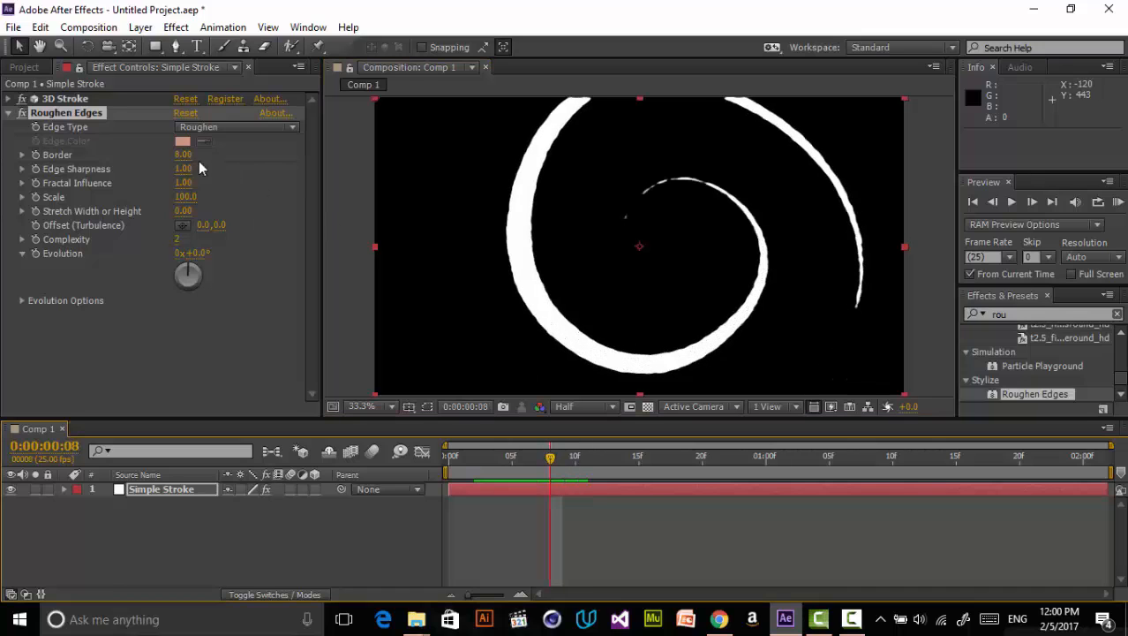
# - Set Roughen Edges Border to 15.70, Scale to 192, and Edge Sharpness to 4.83
pyautogui.moveTo(183, 155)
pyautogui.mouseDown()
pyautogui.moveTo(253, 134)
pyautogui.moveTo(231, 138)
pyautogui.mouseUp()
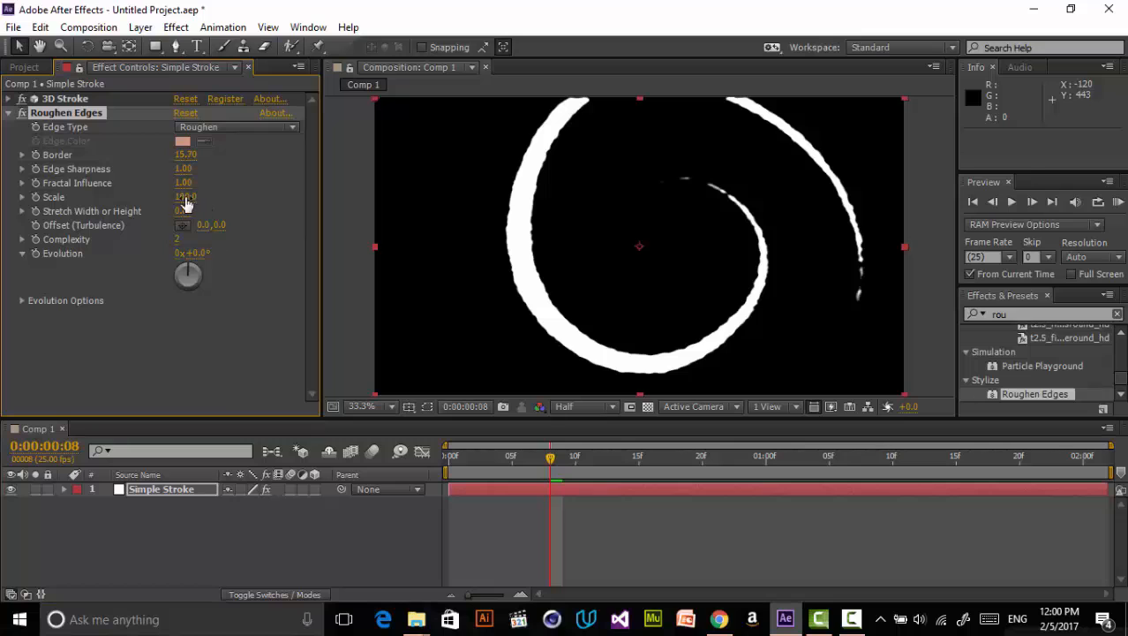
pyautogui.moveTo(186, 203); pyautogui.dragTo(241, 176)
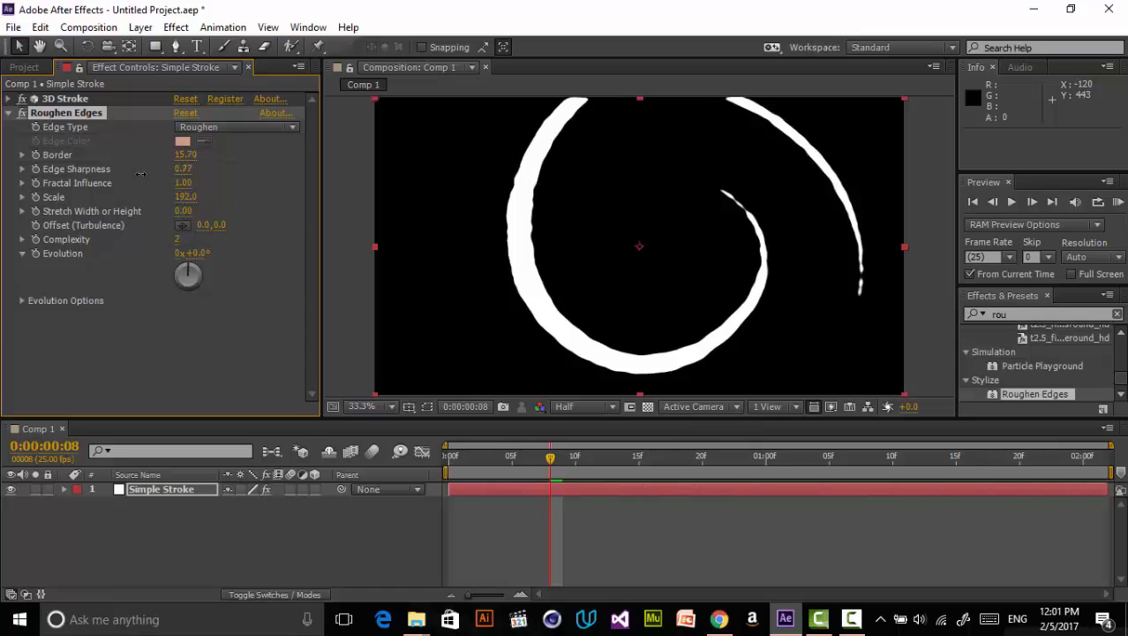
pyautogui.moveTo(140, 173); pyautogui.dragTo(351, 119)
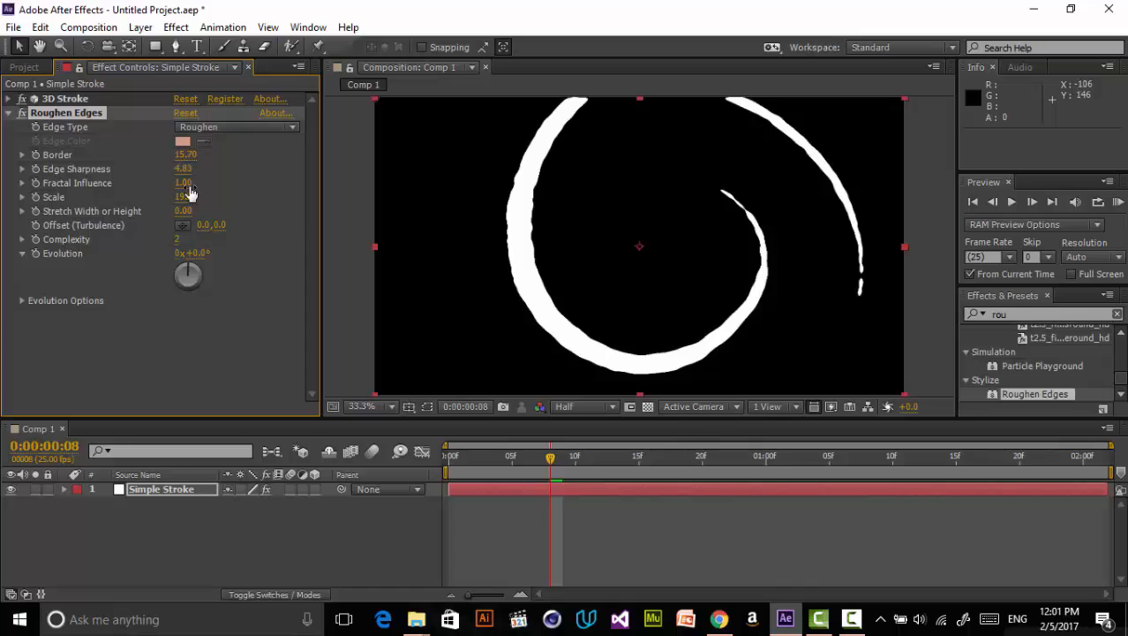
# - Set the Roughen Edges Evolution to 258 degrees
pyautogui.moveTo(295, 143)
pyautogui.mouseDown()
pyautogui.moveTo(143, 175)
pyautogui.moveTo(289, 128)
pyautogui.mouseUp()
pyautogui.moveTo(208, 253); pyautogui.dragTo(371, 204)
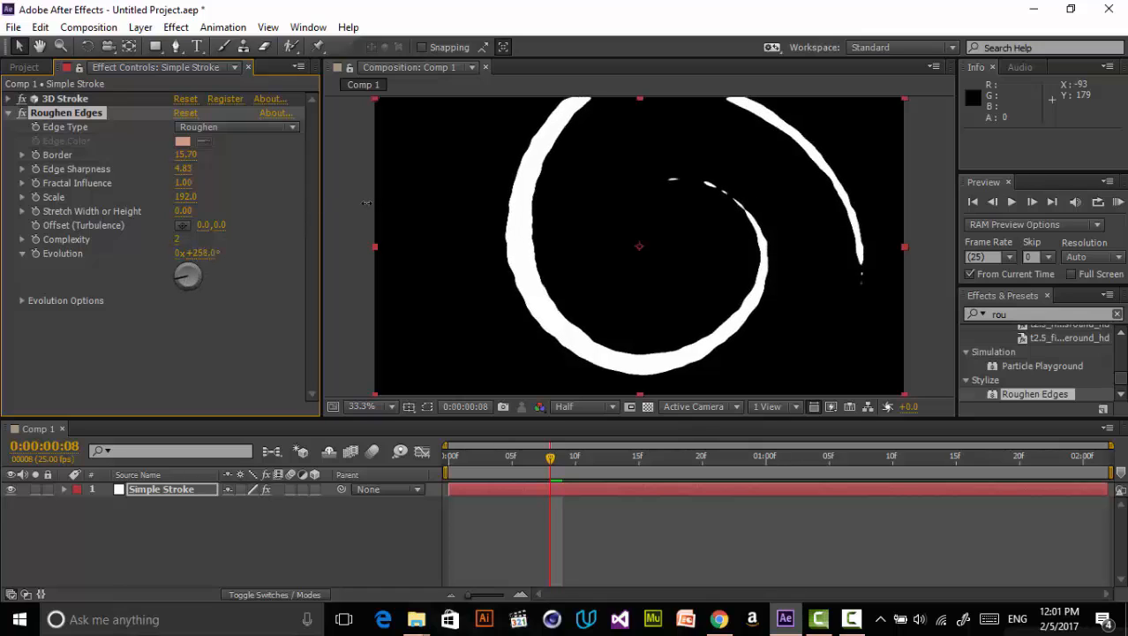
pyautogui.click(717, 277)
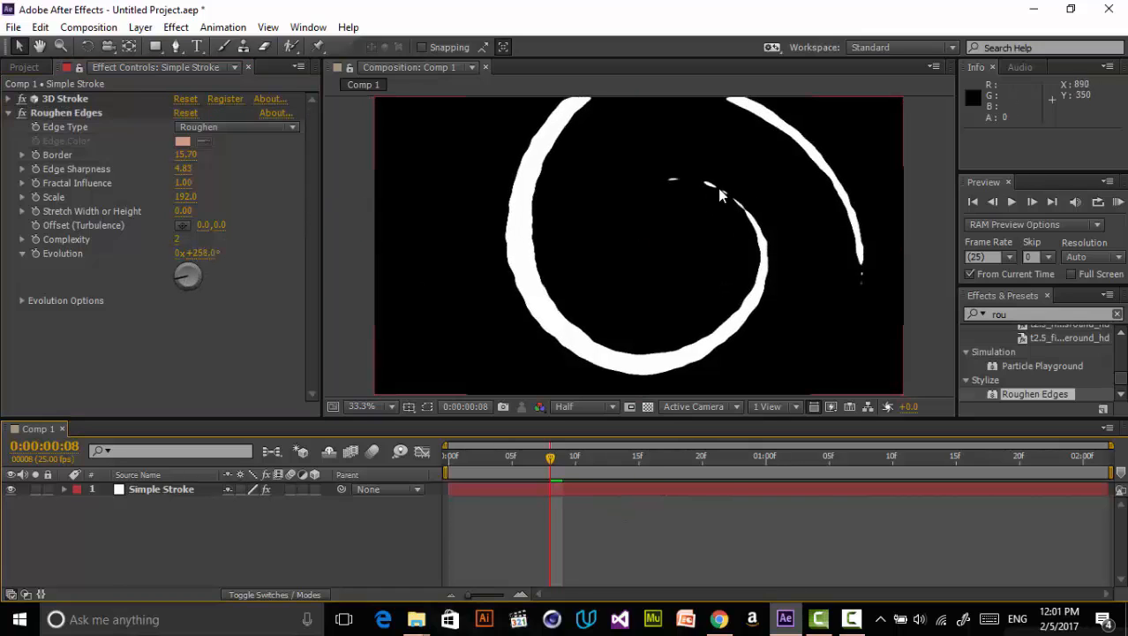
# - Search the effects for "dis" and apply Turbulent Displace to the stroke layer
pyautogui.moveTo(546, 455); pyautogui.dragTo(626, 456)
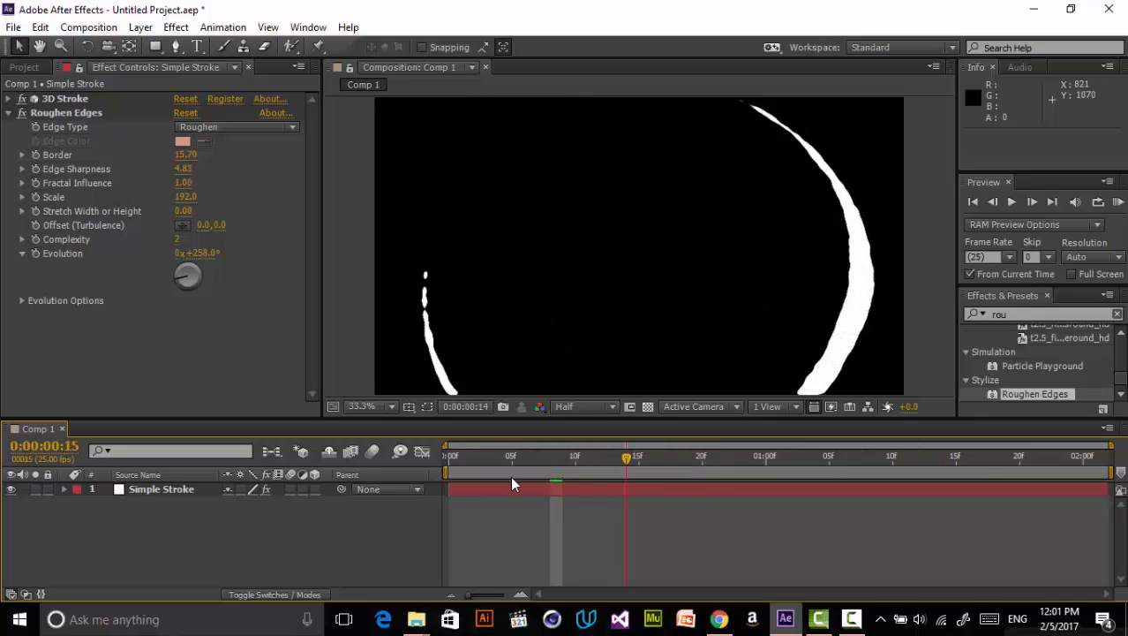
pyautogui.moveTo(511, 478)
pyautogui.mouseDown()
pyautogui.moveTo(481, 484)
pyautogui.moveTo(583, 451)
pyautogui.moveTo(749, 428)
pyautogui.moveTo(483, 506)
pyautogui.moveTo(666, 455)
pyautogui.moveTo(654, 475)
pyautogui.moveTo(545, 506)
pyautogui.mouseUp()
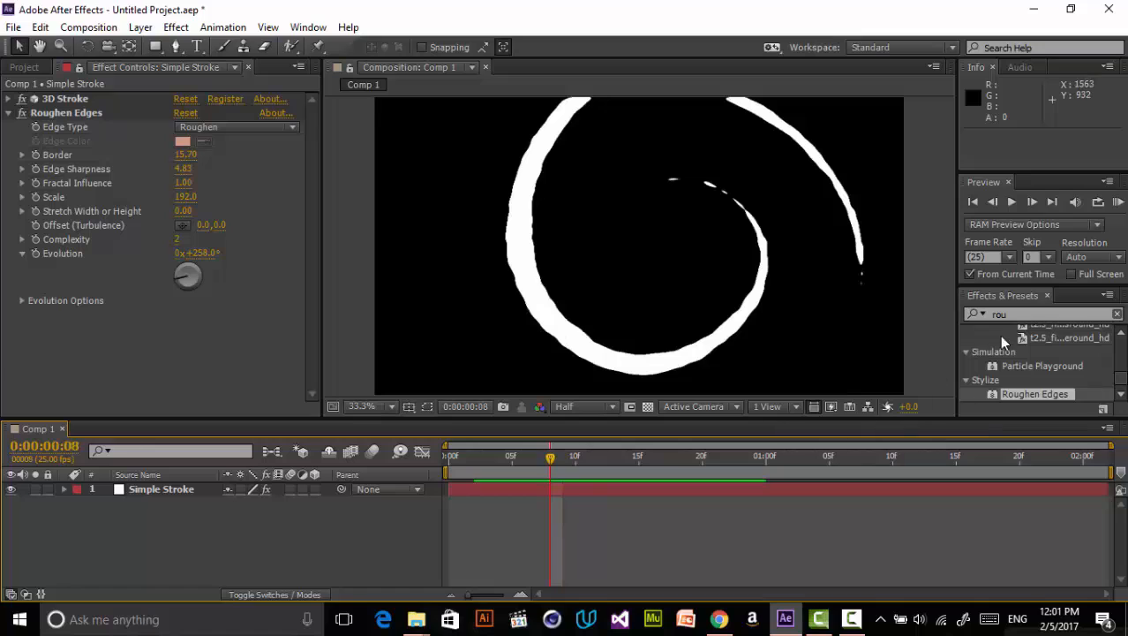
pyautogui.moveTo(1041, 311); pyautogui.dragTo(943, 301)
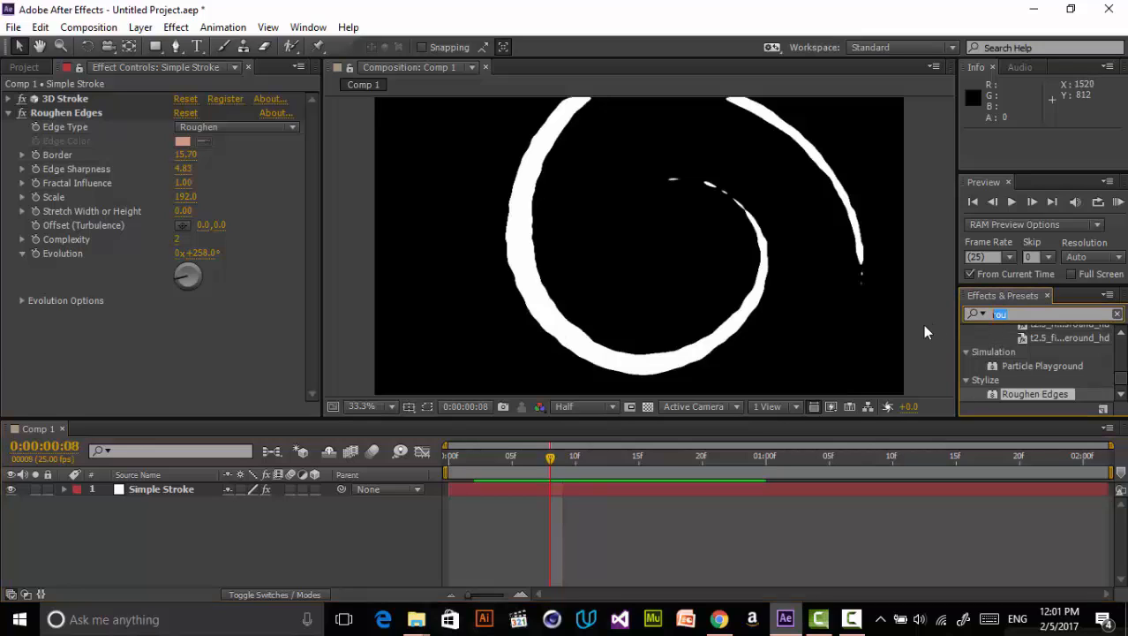
pyautogui.write('dis')
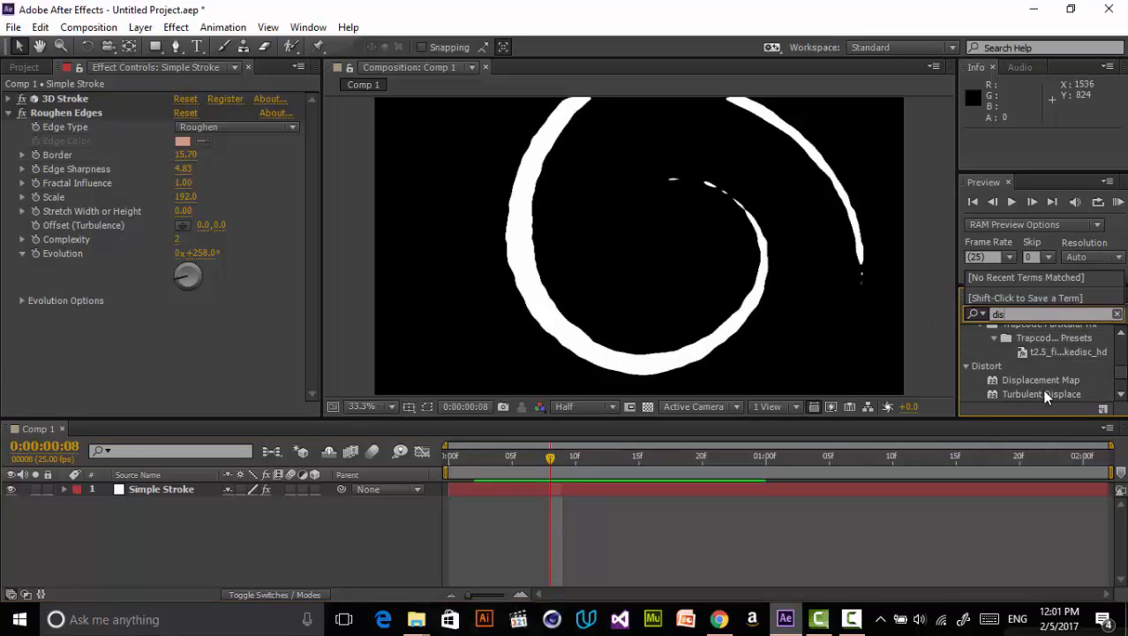
pyautogui.moveTo(1045, 391); pyautogui.dragTo(225, 359)
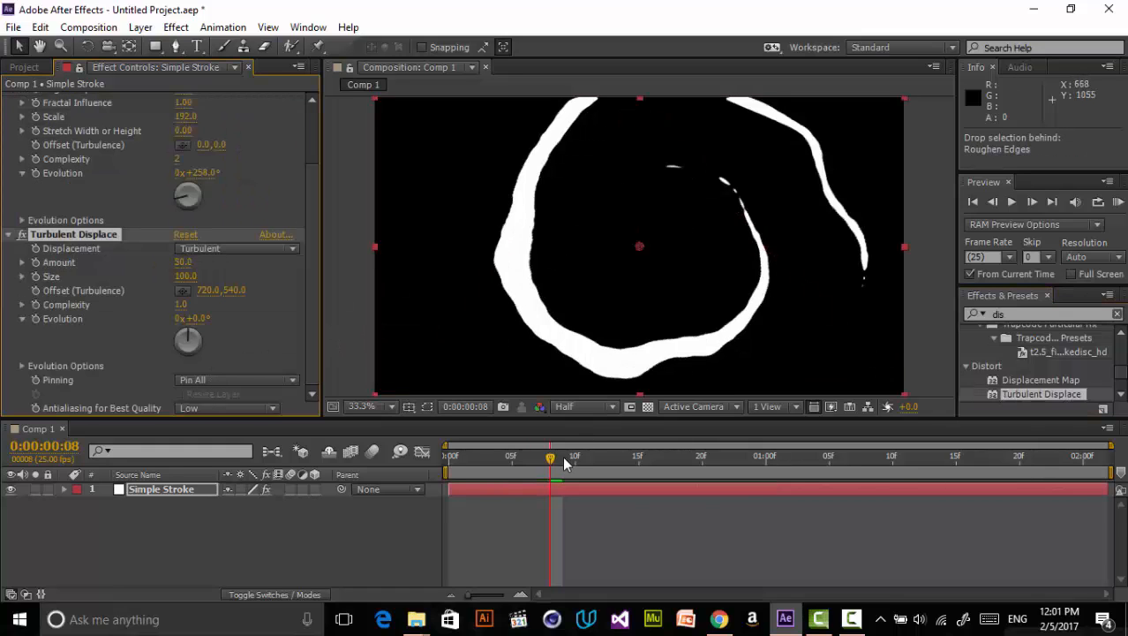
# - Set Turbulent Displace Amount to -14 and Size to 82
pyautogui.moveTo(548, 465); pyautogui.dragTo(588, 464)
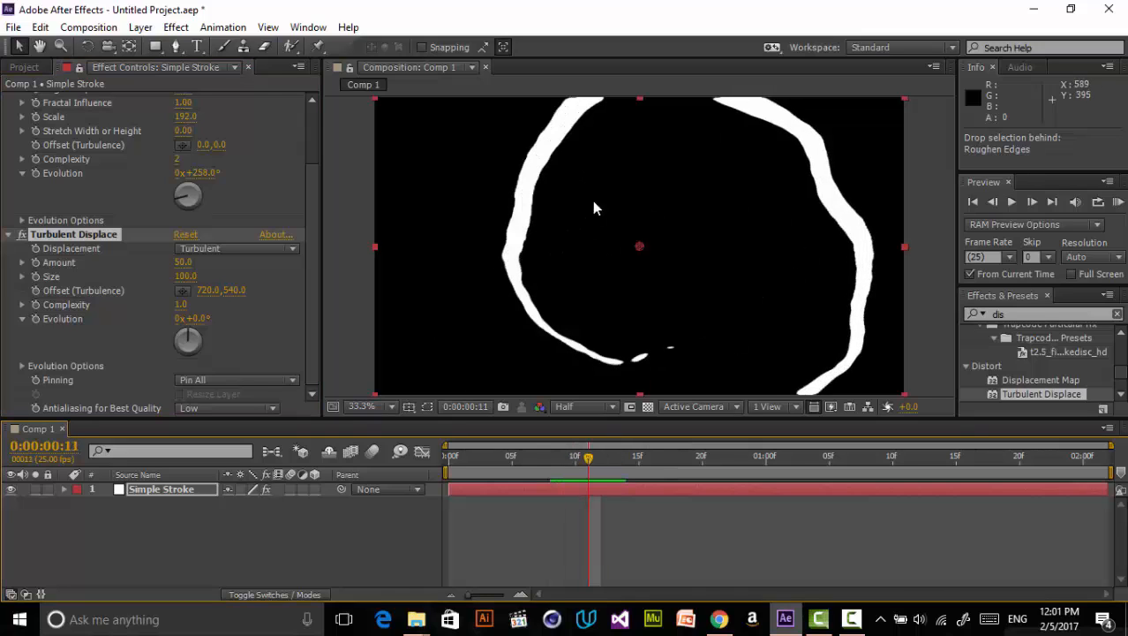
pyautogui.moveTo(609, 465)
pyautogui.mouseDown()
pyautogui.moveTo(461, 469)
pyautogui.moveTo(635, 469)
pyautogui.moveTo(600, 469)
pyautogui.mouseUp()
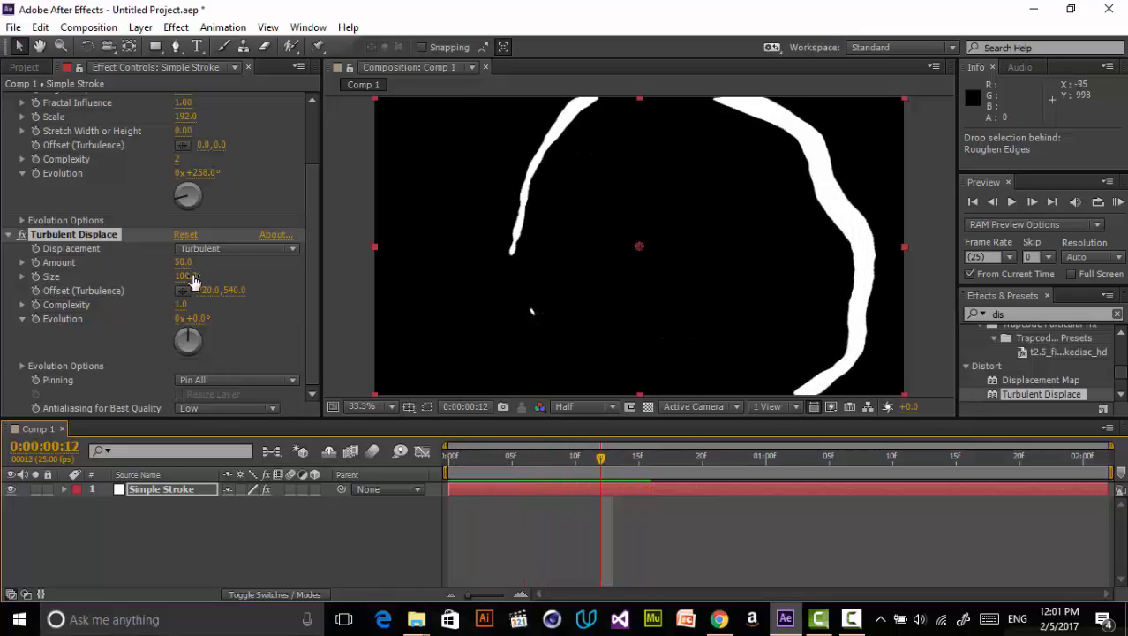
pyautogui.moveTo(187, 277)
pyautogui.mouseDown()
pyautogui.moveTo(156, 288)
pyautogui.moveTo(202, 269)
pyautogui.moveTo(145, 264)
pyautogui.mouseUp()
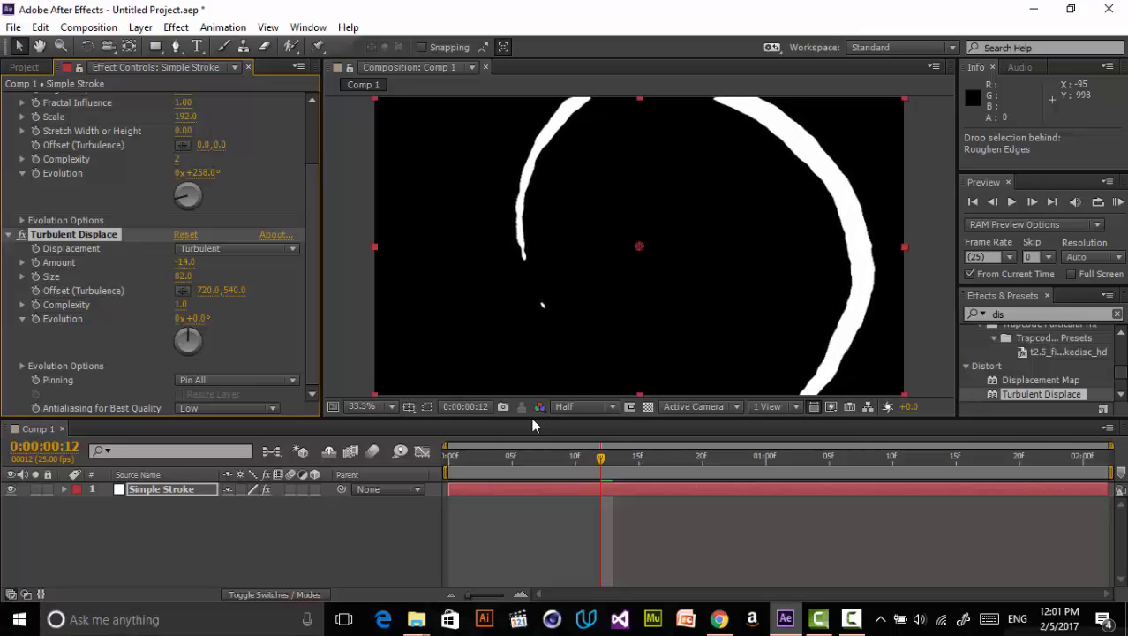
# - Change the Turbulent Displace Amount to 29
pyautogui.click(601, 499)
pyautogui.moveTo(601, 457)
pyautogui.mouseDown()
pyautogui.moveTo(501, 462)
pyautogui.moveTo(570, 453)
pyautogui.mouseUp()
pyautogui.click(23, 236)
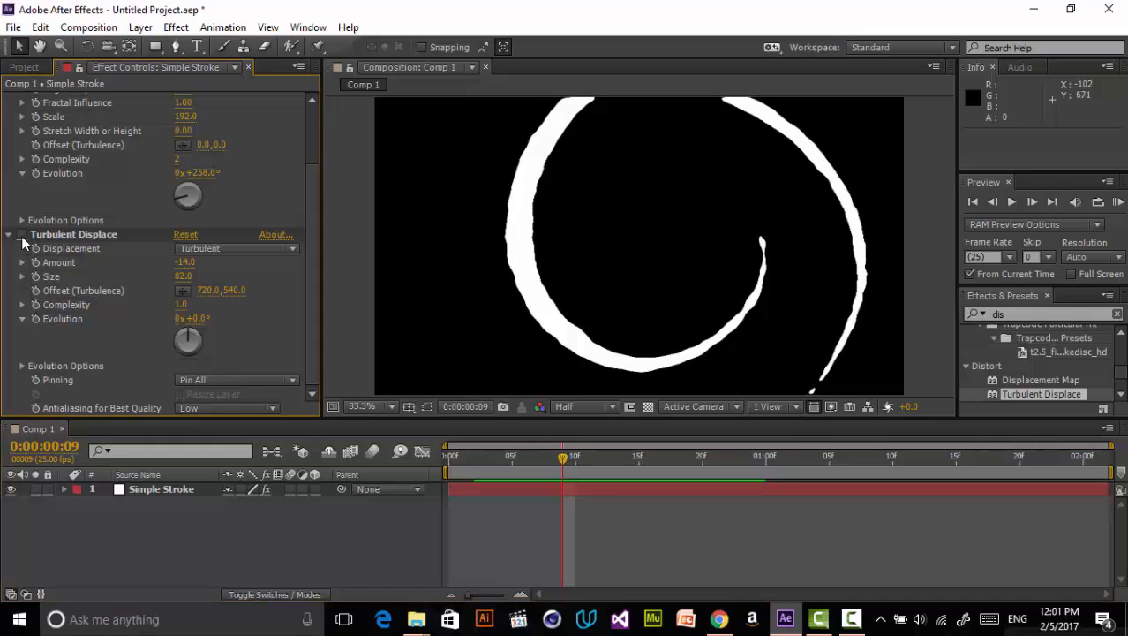
pyautogui.click(23, 235)
pyautogui.moveTo(184, 262); pyautogui.dragTo(210, 250)
pyautogui.moveTo(565, 456)
pyautogui.mouseDown()
pyautogui.moveTo(640, 451)
pyautogui.moveTo(632, 443)
pyautogui.moveTo(506, 473)
pyautogui.moveTo(496, 487)
pyautogui.moveTo(583, 454)
pyautogui.moveTo(737, 449)
pyautogui.moveTo(505, 507)
pyautogui.moveTo(599, 478)
pyautogui.moveTo(581, 445)
pyautogui.mouseUp()
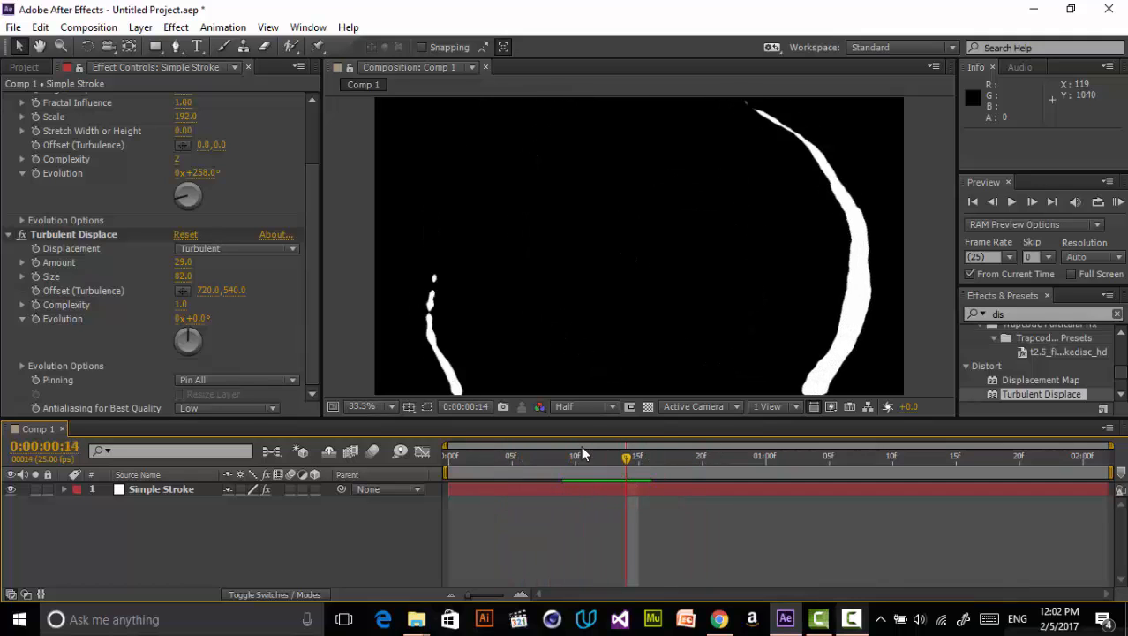
# - Collapse the Roughen Edges and Turbulent Displace effects and return to frame 8 with the layer selected
pyautogui.scroll(3, 260, 321)
pyautogui.click(9, 113)
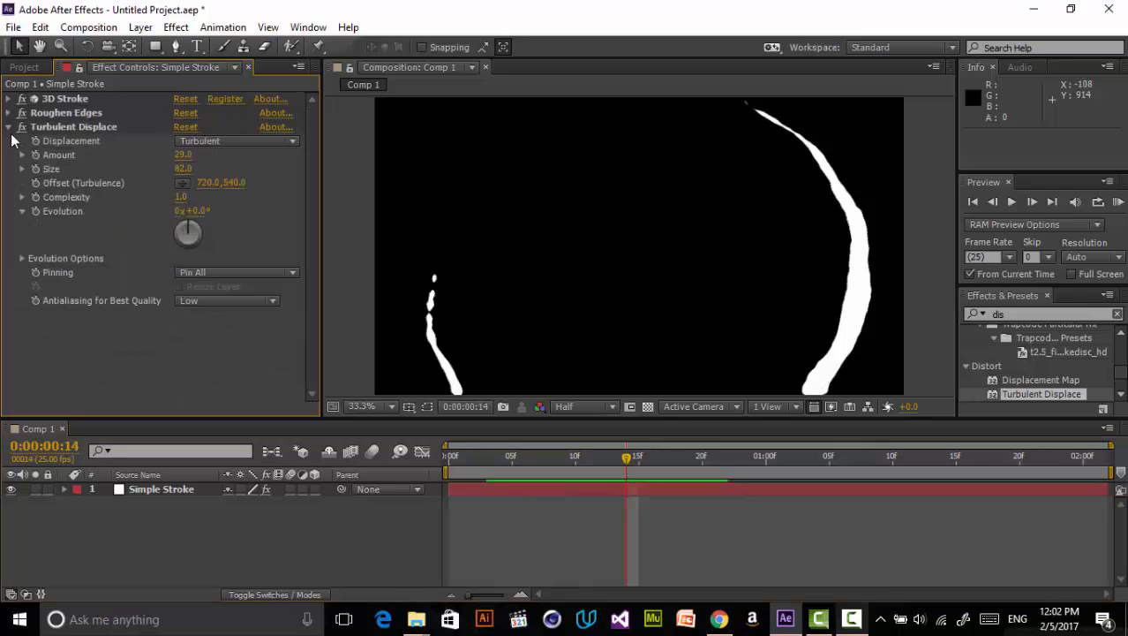
pyautogui.click(8, 127)
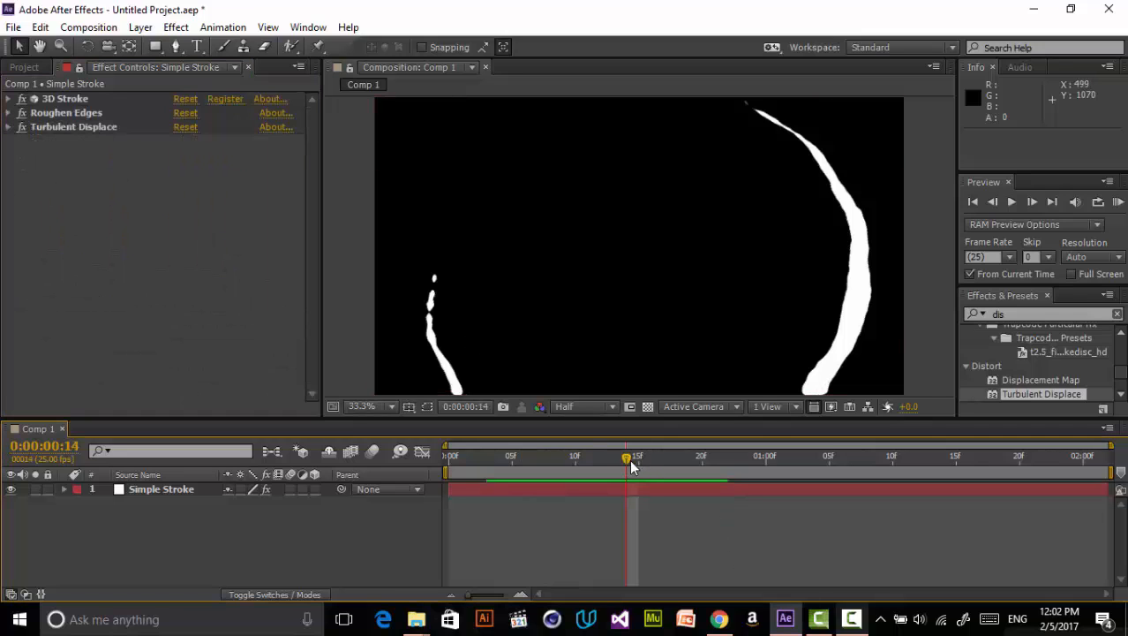
pyautogui.moveTo(629, 459)
pyautogui.mouseDown()
pyautogui.moveTo(652, 459)
pyautogui.moveTo(499, 526)
pyautogui.moveTo(551, 506)
pyautogui.mouseUp()
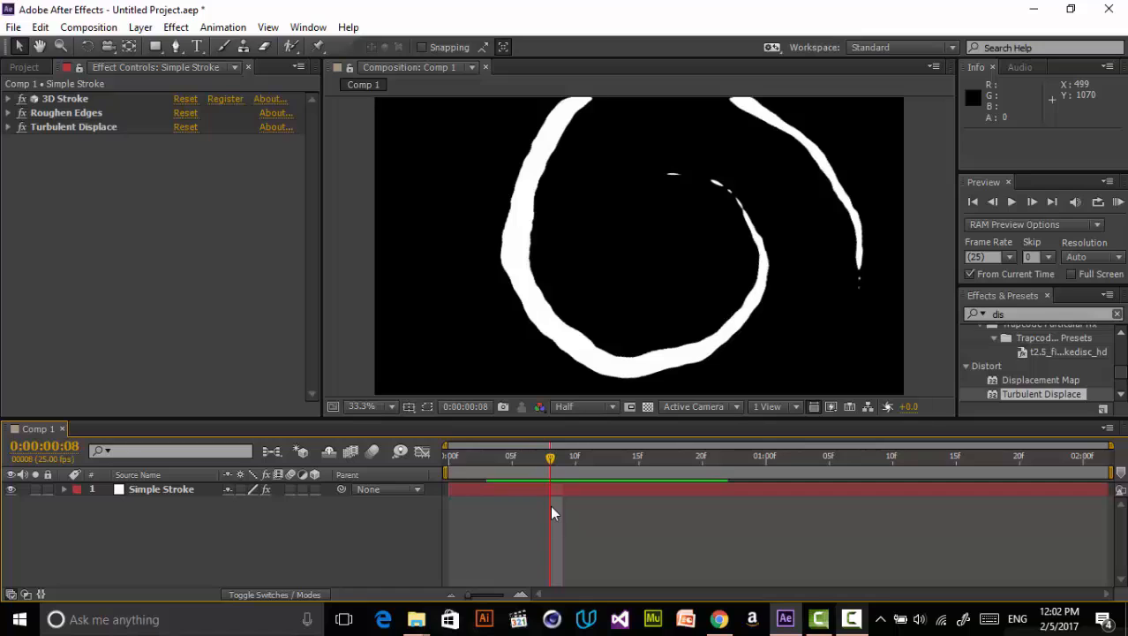
pyautogui.click(182, 488)
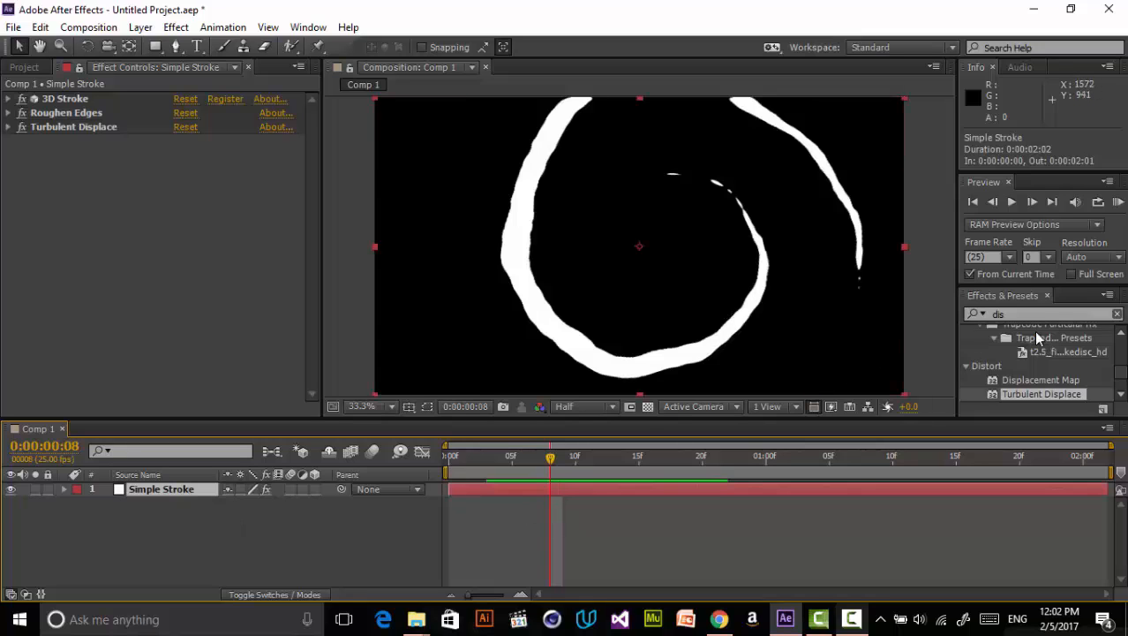
pyautogui.moveTo(1013, 314); pyautogui.dragTo(982, 312)
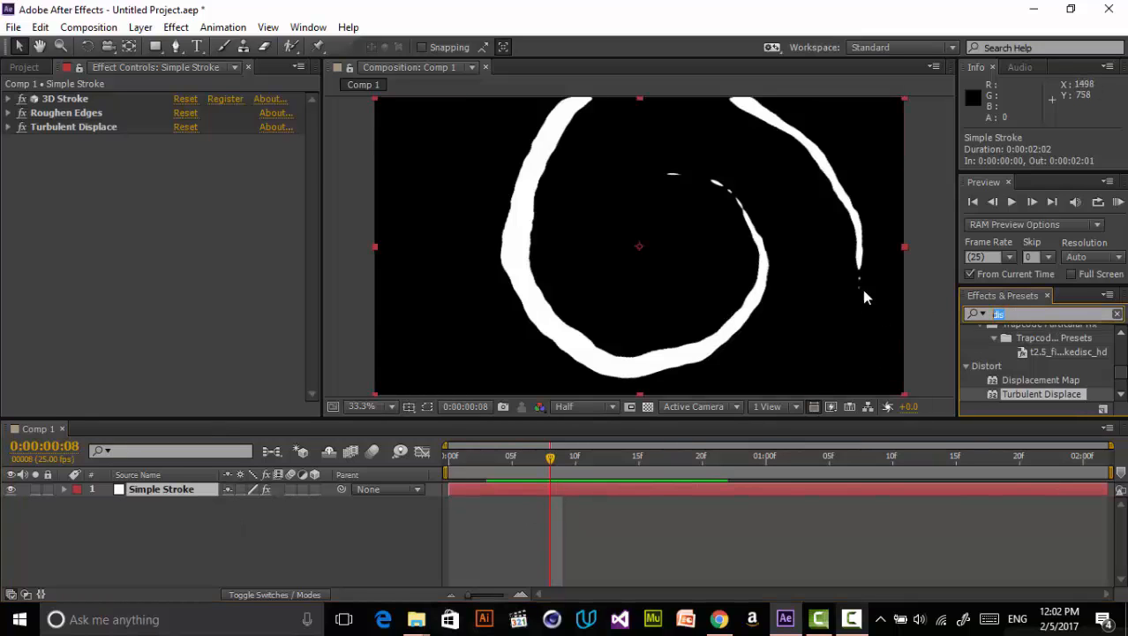
# - Set the 3D Stroke color to a bright cyan blue, 18DCFF
pyautogui.click(7, 98)
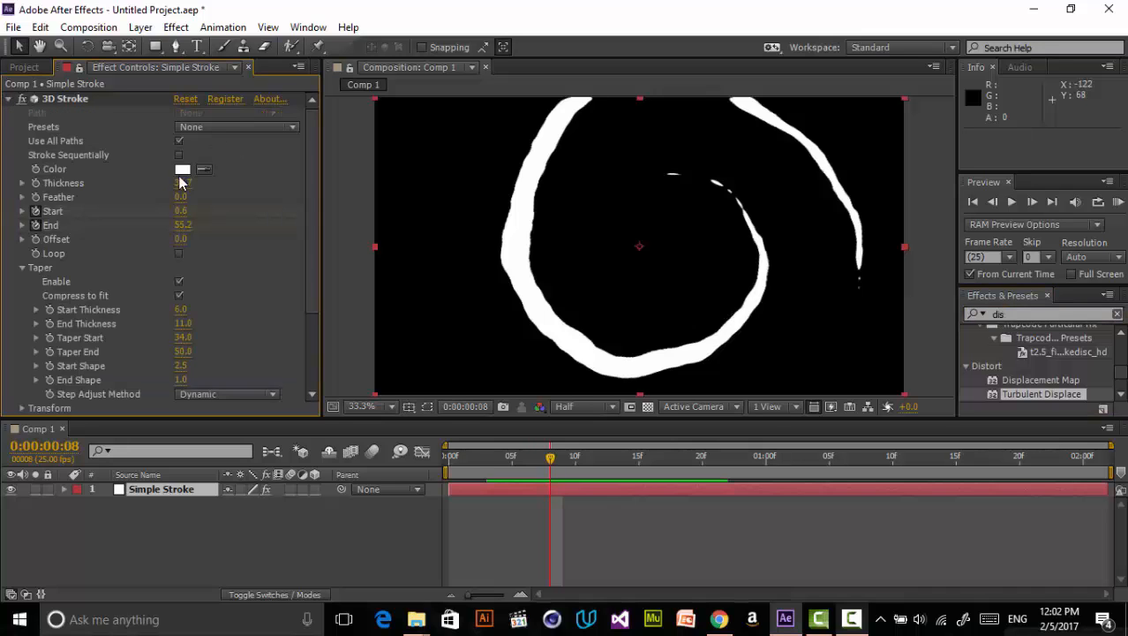
pyautogui.click(182, 168)
pyautogui.click(509, 469)
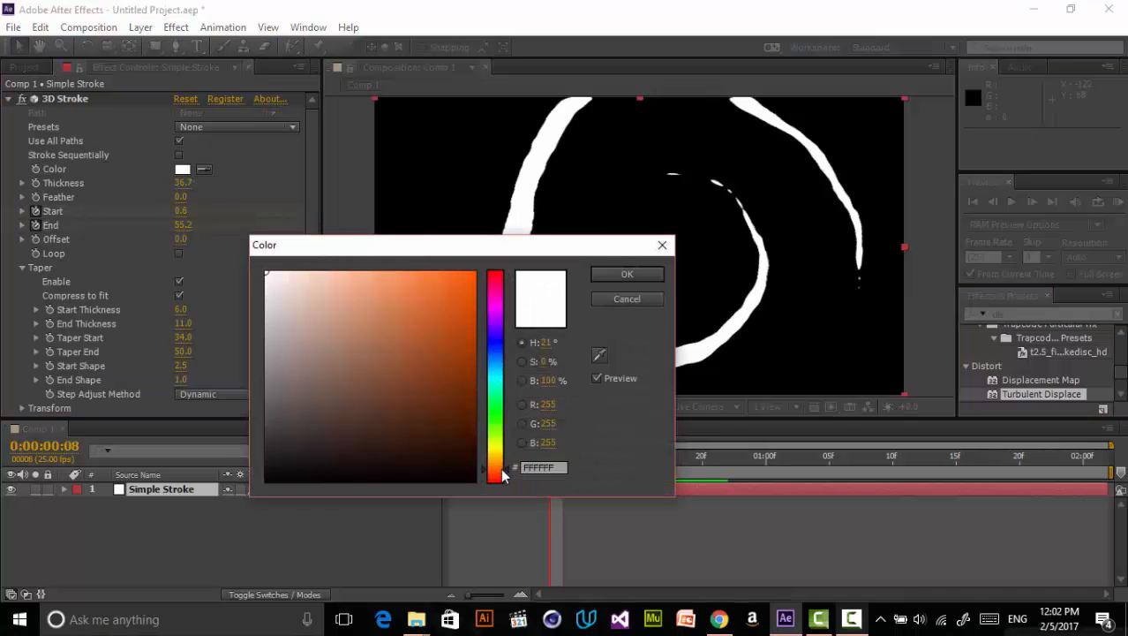
pyautogui.click(458, 317)
pyautogui.moveTo(474, 243); pyautogui.dragTo(281, 213)
pyautogui.click(308, 349)
pyautogui.moveTo(309, 352)
pyautogui.mouseDown()
pyautogui.moveTo(310, 330)
pyautogui.moveTo(313, 346)
pyautogui.mouseUp()
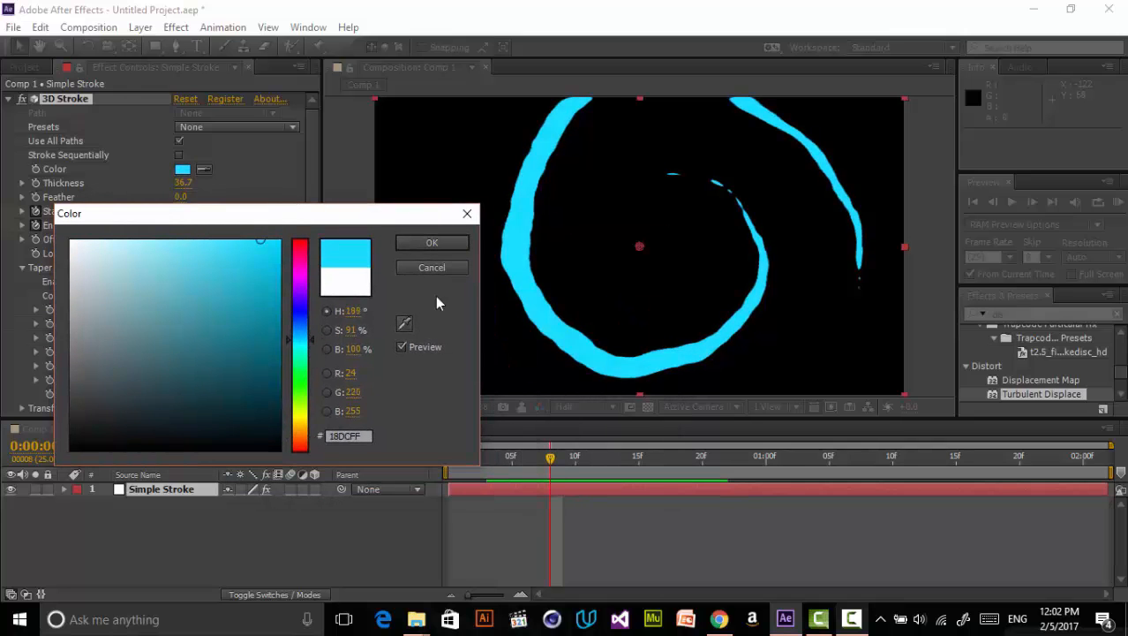
pyautogui.click(432, 242)
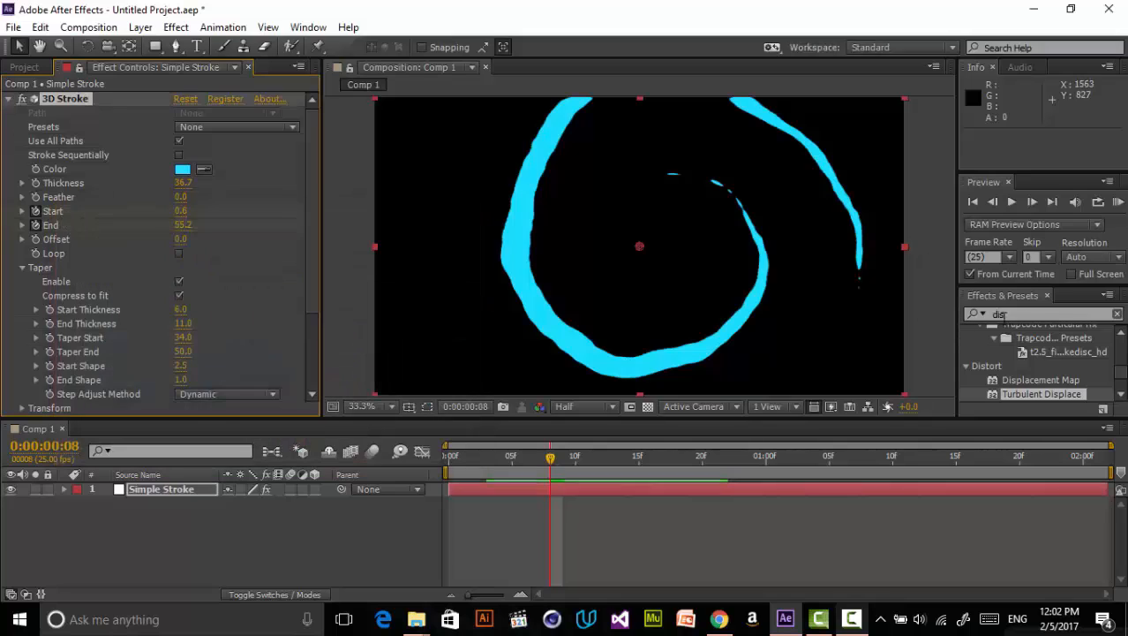
# - Duplicate the stroke layer and nudge the copy slightly upward in the composition
pyautogui.click(196, 497)
pyautogui.hotkey('ctrl', 'd')
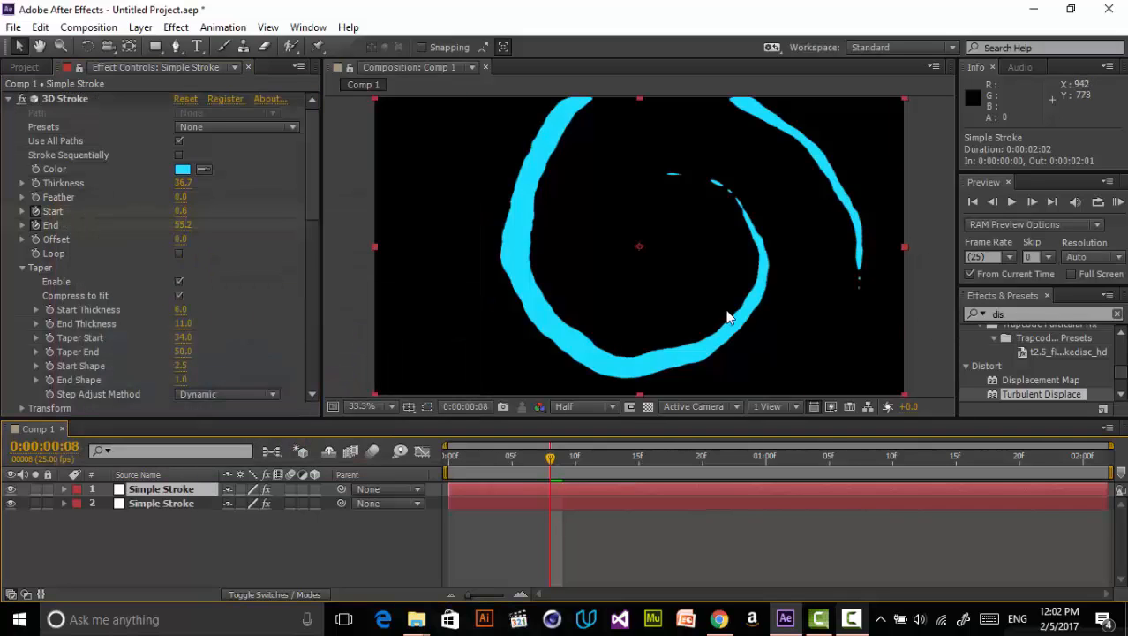
pyautogui.moveTo(713, 292); pyautogui.dragTo(711, 285)
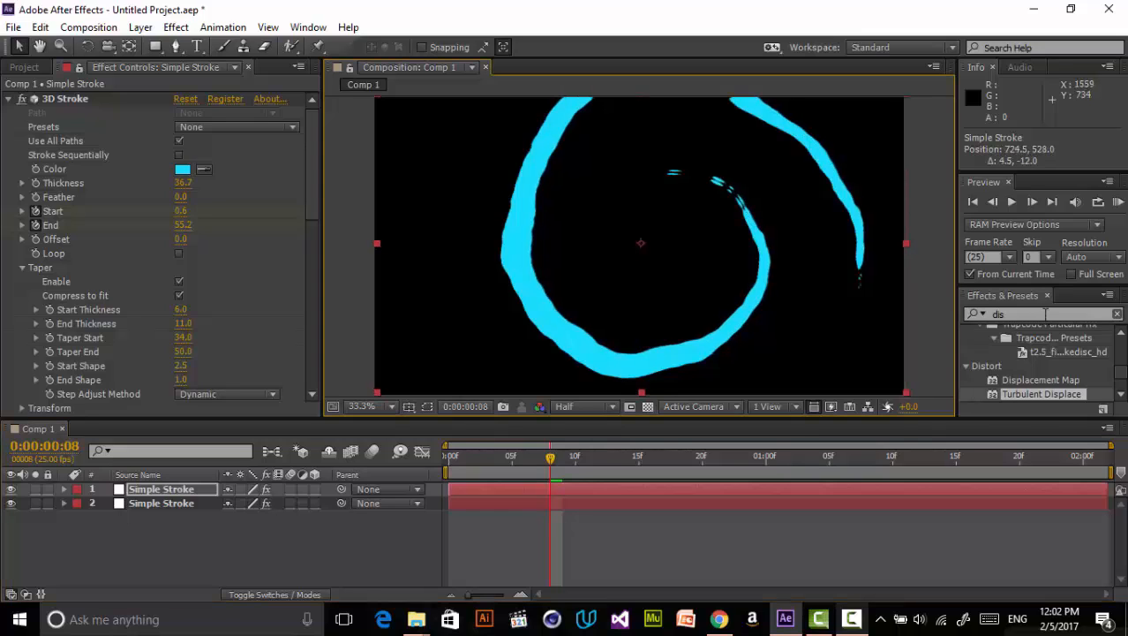
# - Set the top copy's 3D Stroke color to a darker blue, 3590C4
pyautogui.click(1045, 314)
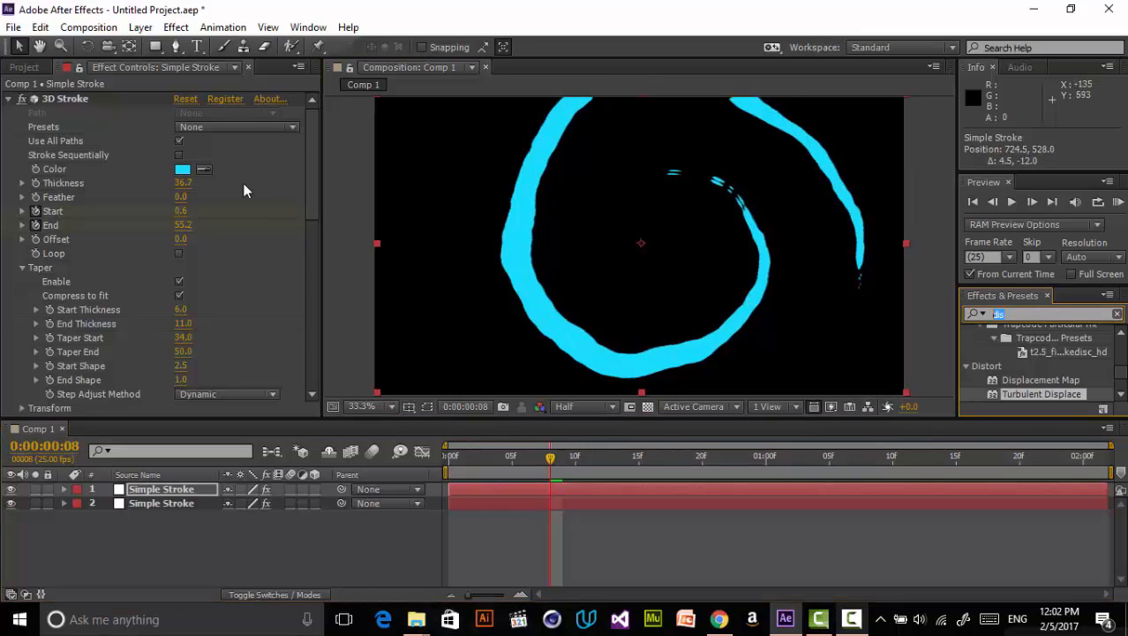
pyautogui.click(181, 169)
pyautogui.click(300, 332)
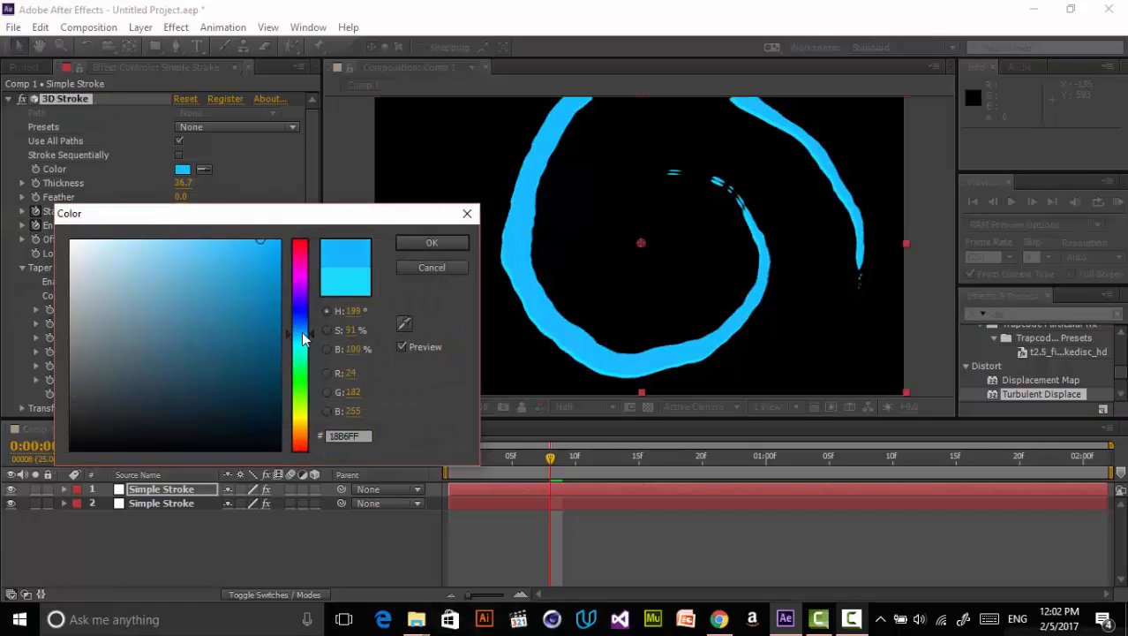
pyautogui.moveTo(234, 287)
pyautogui.mouseDown()
pyautogui.moveTo(236, 305)
pyautogui.moveTo(223, 288)
pyautogui.mouseUp()
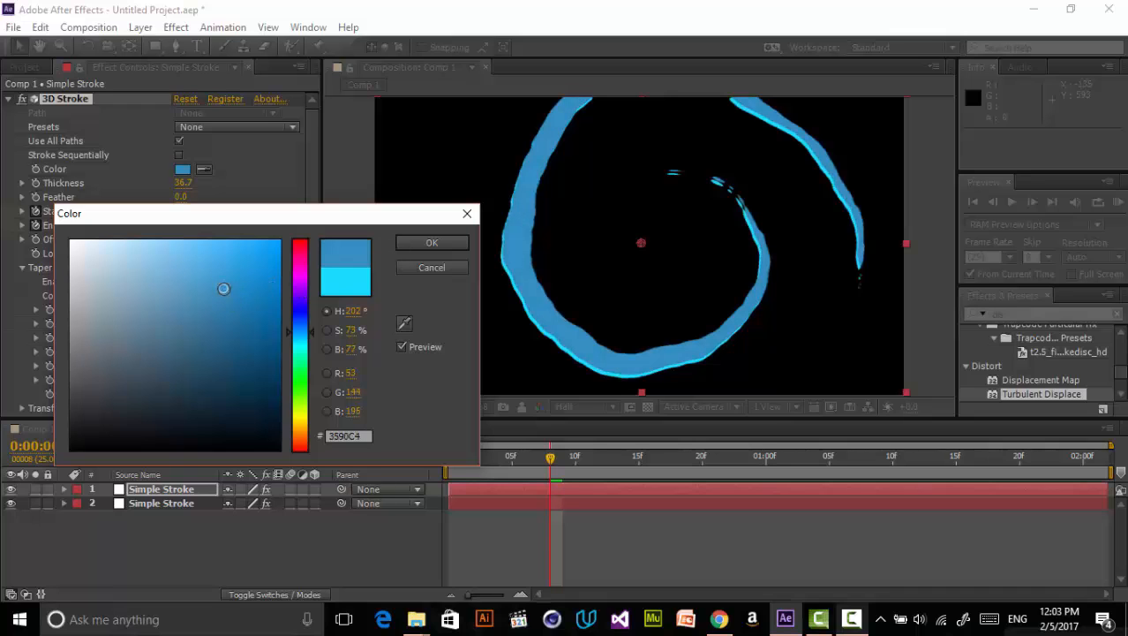
pyautogui.click(424, 244)
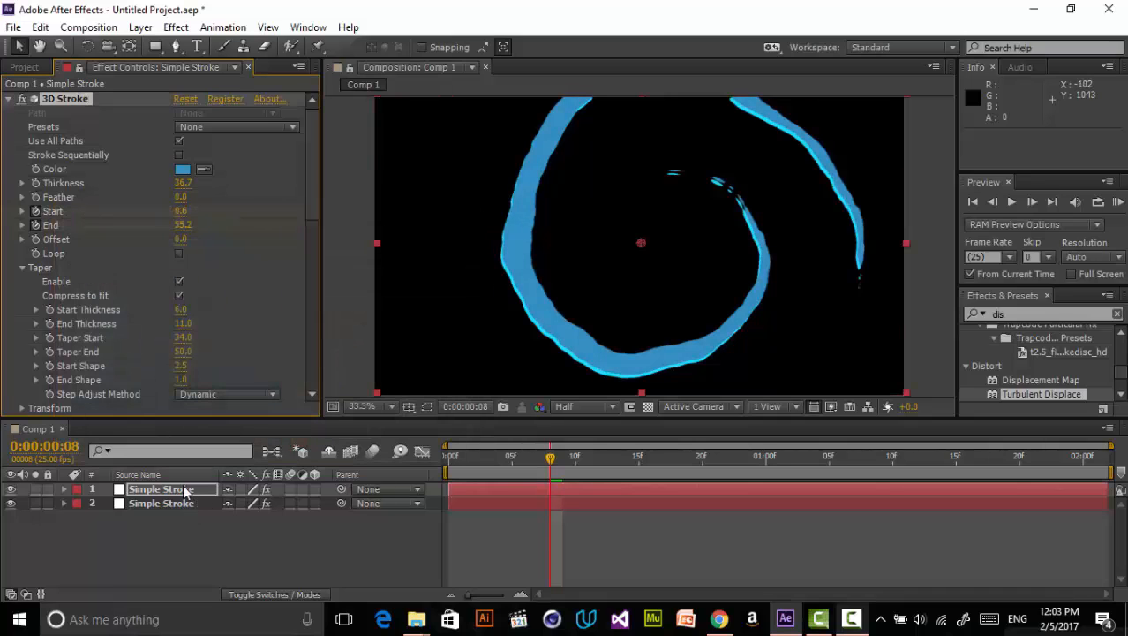
# - Move the second stroke layer slightly downward so the two strokes offset
pyautogui.moveTo(196, 533); pyautogui.dragTo(196, 531)
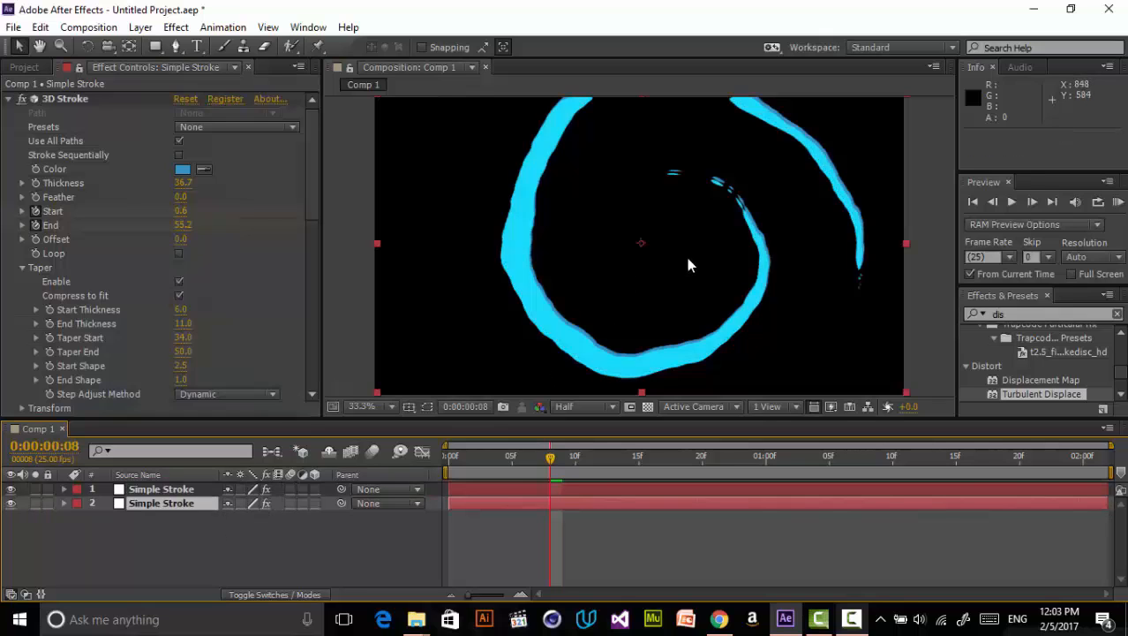
pyautogui.moveTo(654, 284); pyautogui.dragTo(655, 295)
pyautogui.click(651, 564)
pyautogui.moveTo(552, 458)
pyautogui.mouseDown()
pyautogui.moveTo(659, 457)
pyautogui.moveTo(469, 473)
pyautogui.moveTo(549, 457)
pyautogui.moveTo(546, 448)
pyautogui.mouseUp()
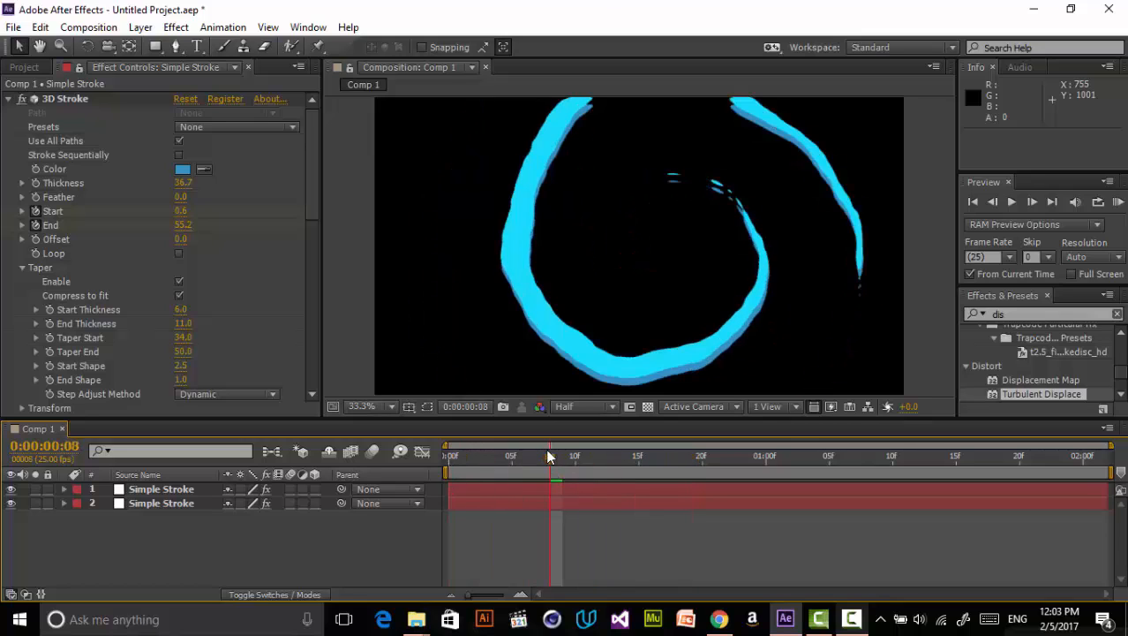
# - Search the effects for "mesh" and apply Mesh Warp to the second stroke layer
pyautogui.click(176, 508)
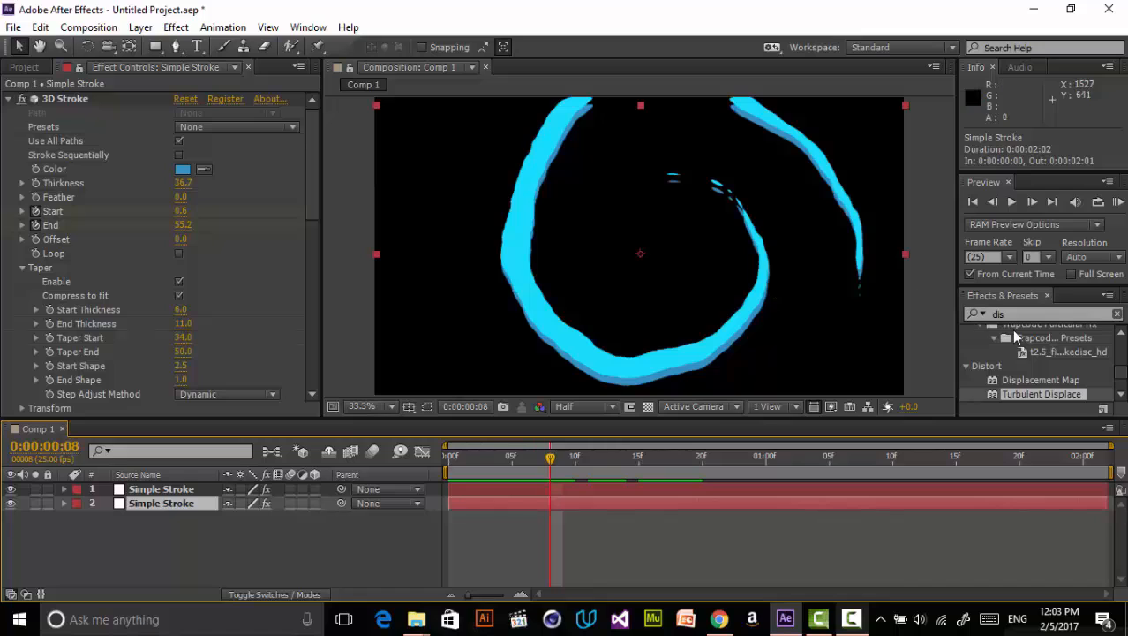
pyautogui.click(1037, 314)
pyautogui.write('mesh')
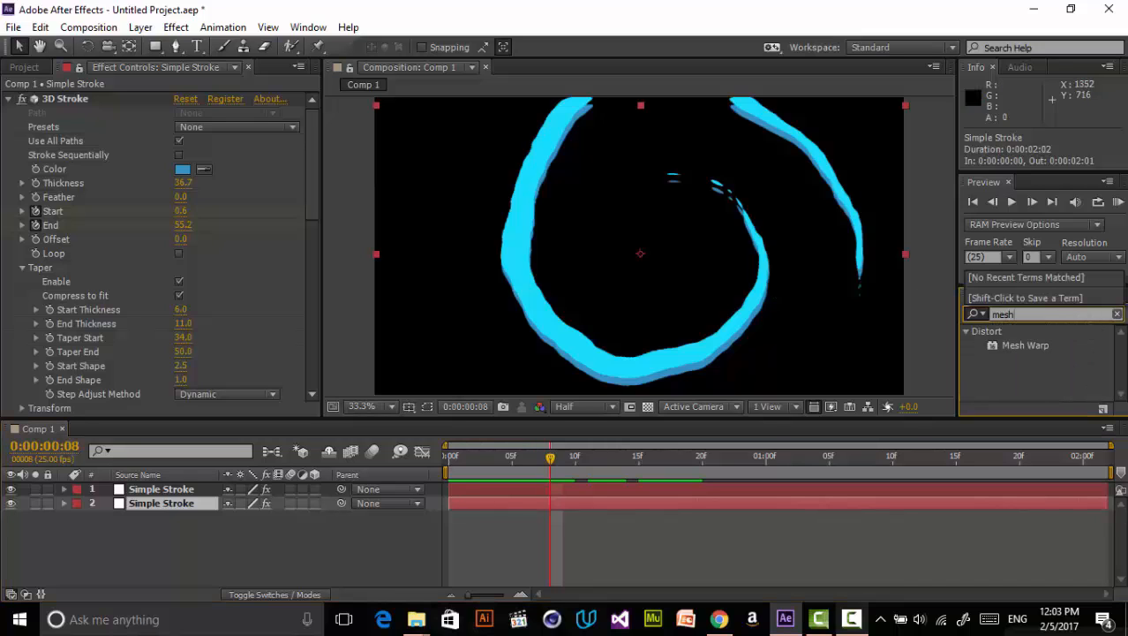
pyautogui.moveTo(995, 349); pyautogui.dragTo(232, 503)
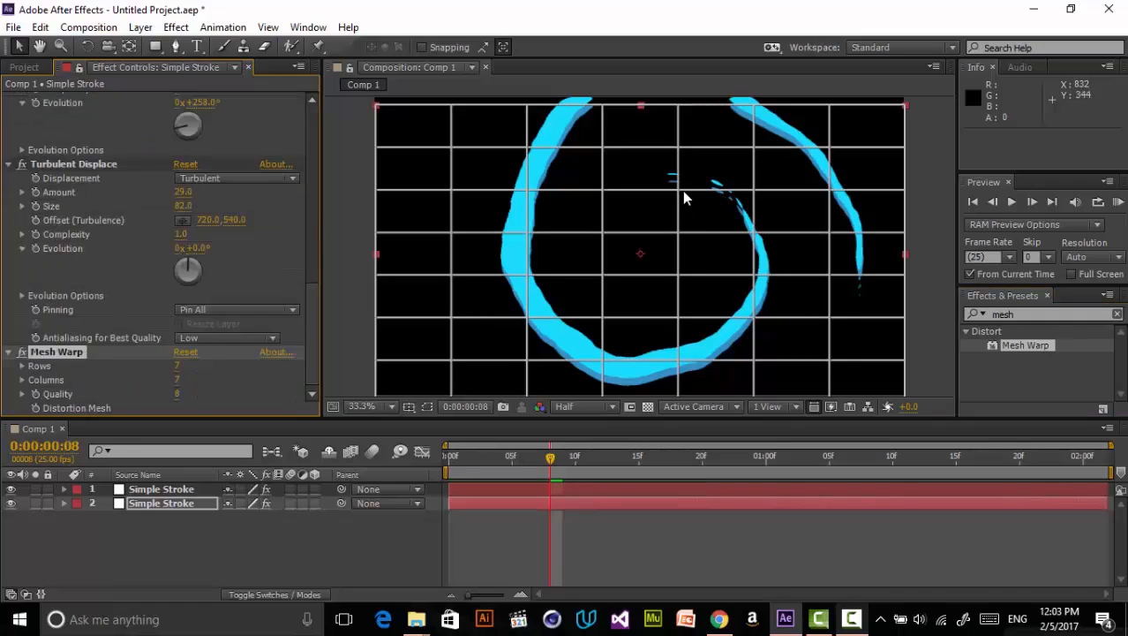
# - Warp several Mesh Warp grid points around the spiral to distort the stroke's shape at frame 8
pyautogui.moveTo(678, 191); pyautogui.dragTo(676, 183)
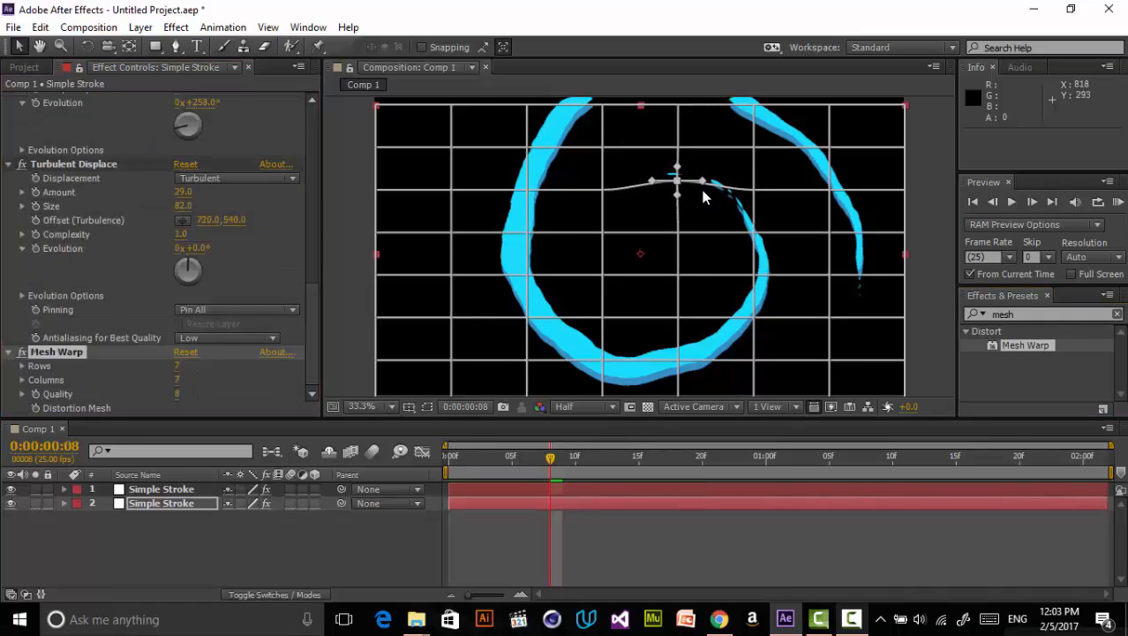
pyautogui.moveTo(755, 190); pyautogui.dragTo(758, 187)
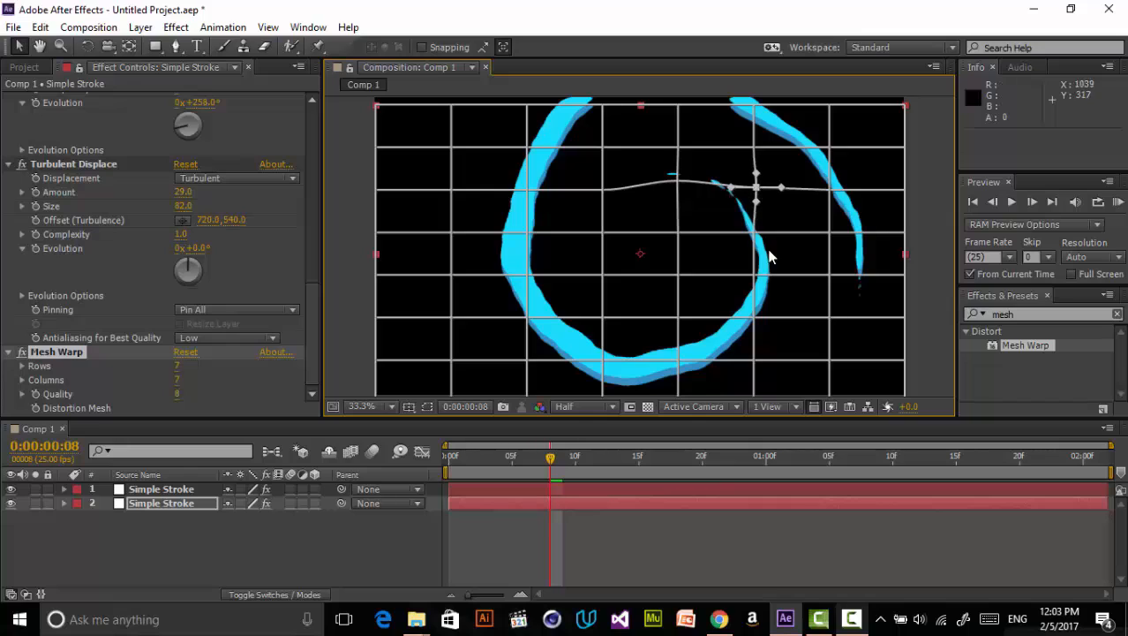
pyautogui.moveTo(757, 279); pyautogui.dragTo(757, 280)
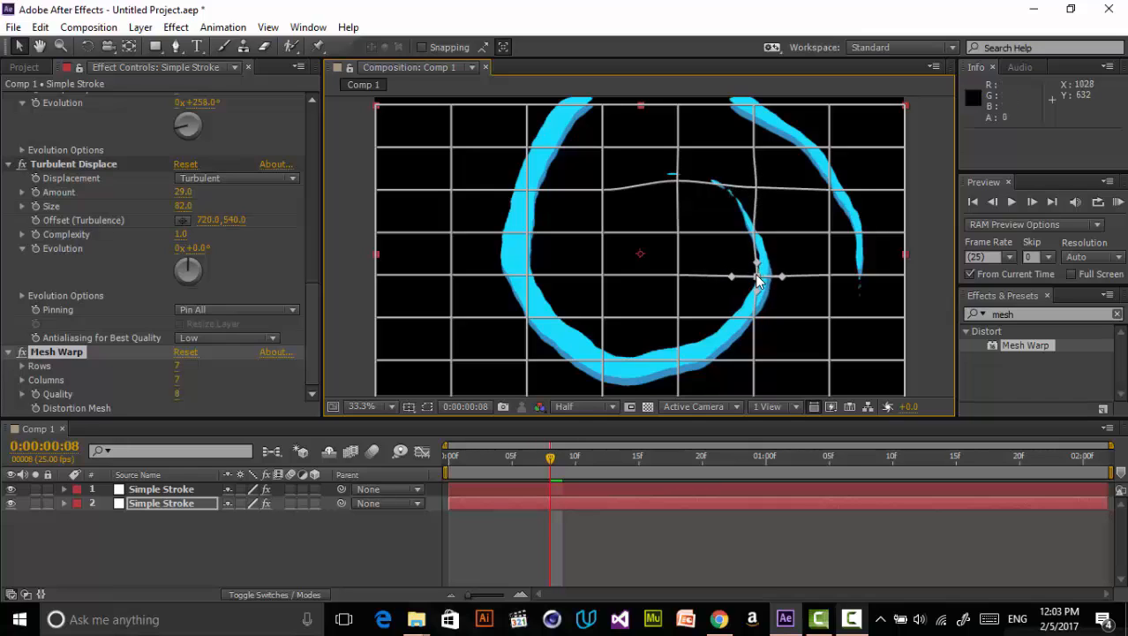
pyautogui.click(530, 235)
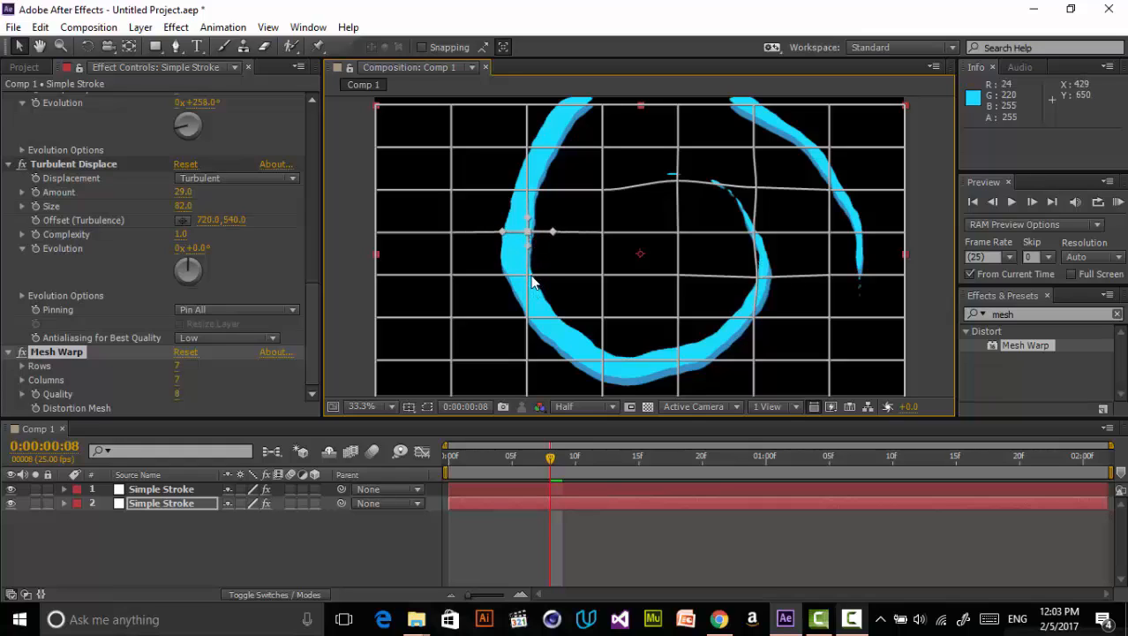
pyautogui.moveTo(529, 234); pyautogui.dragTo(538, 279)
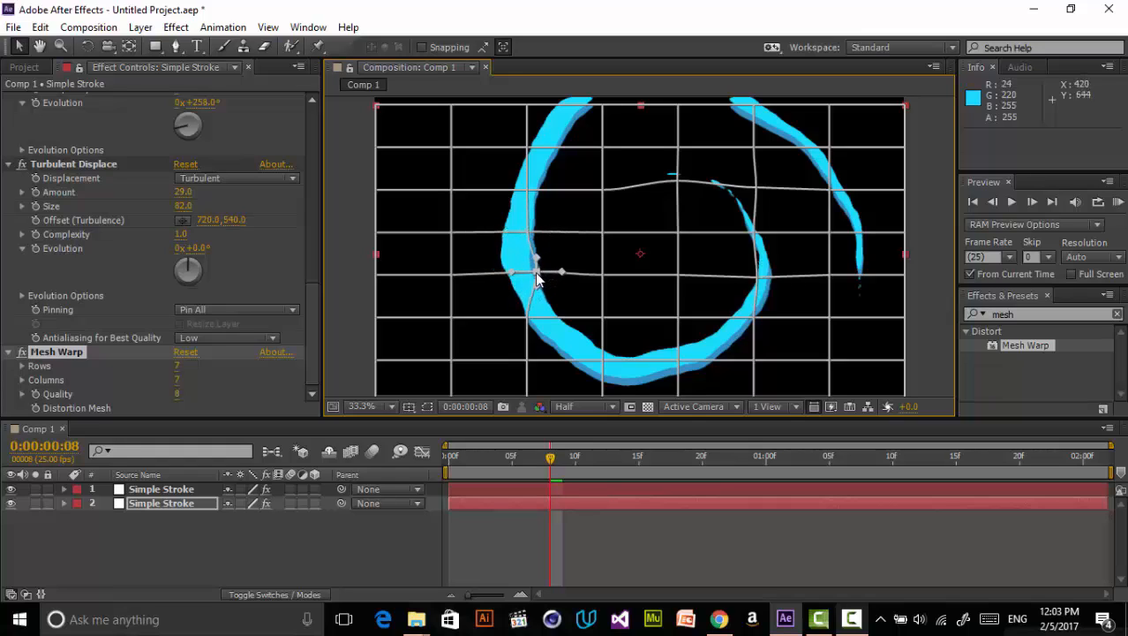
pyautogui.click(530, 319)
pyautogui.moveTo(530, 324); pyautogui.dragTo(539, 321)
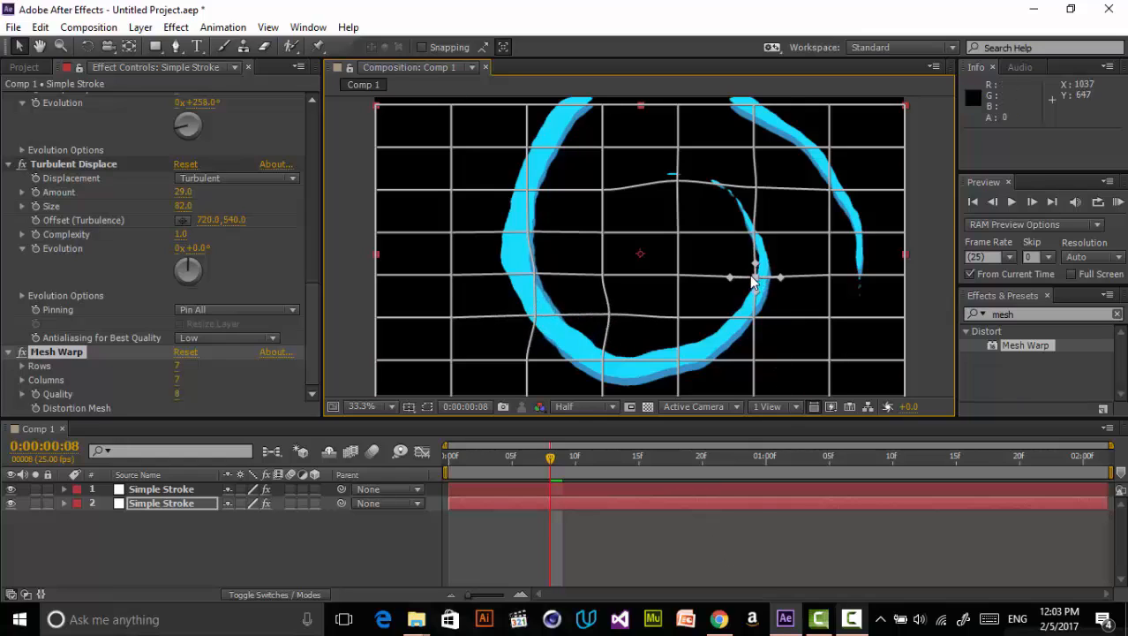
pyautogui.moveTo(752, 280); pyautogui.dragTo(754, 281)
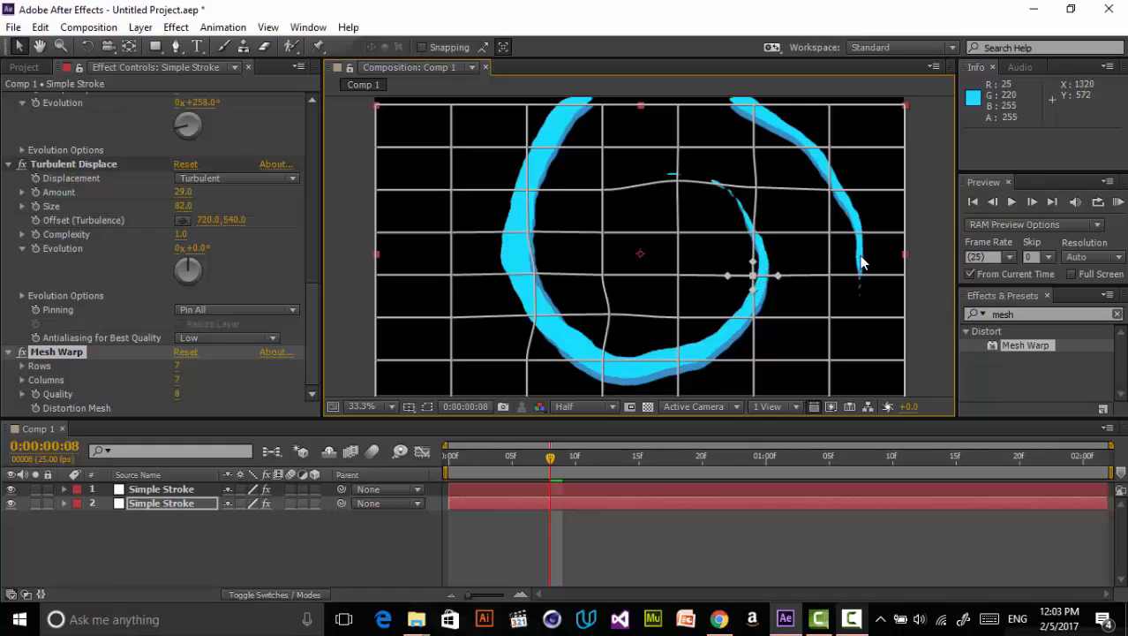
pyautogui.click(835, 196)
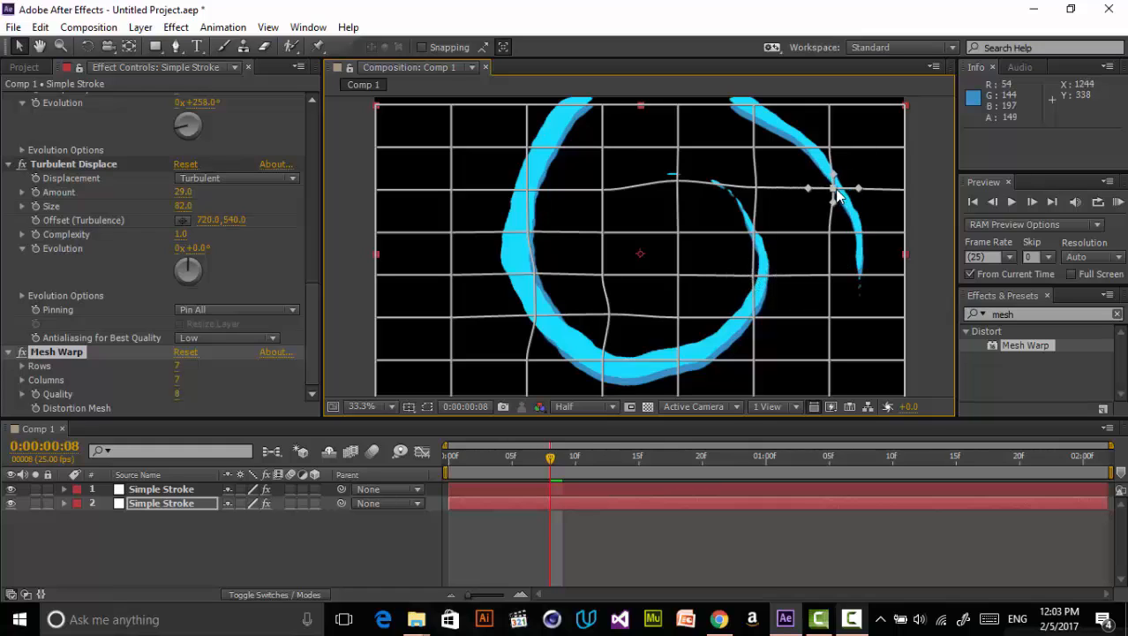
# - At frame 14, warp Mesh Warp points on the second layer near the top and right arc
pyautogui.click(656, 532)
pyautogui.moveTo(546, 464)
pyautogui.mouseDown()
pyautogui.moveTo(666, 438)
pyautogui.moveTo(617, 455)
pyautogui.moveTo(618, 486)
pyautogui.moveTo(643, 459)
pyautogui.moveTo(631, 464)
pyautogui.mouseUp()
pyautogui.click(177, 491)
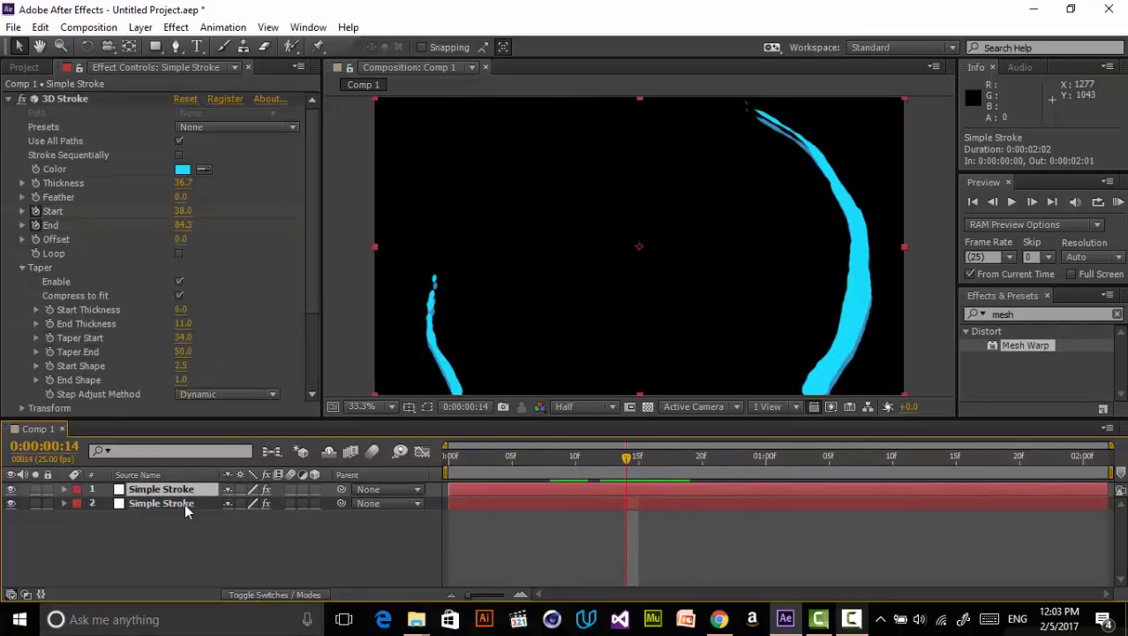
pyautogui.click(184, 503)
pyautogui.scroll(-10, 258, 280)
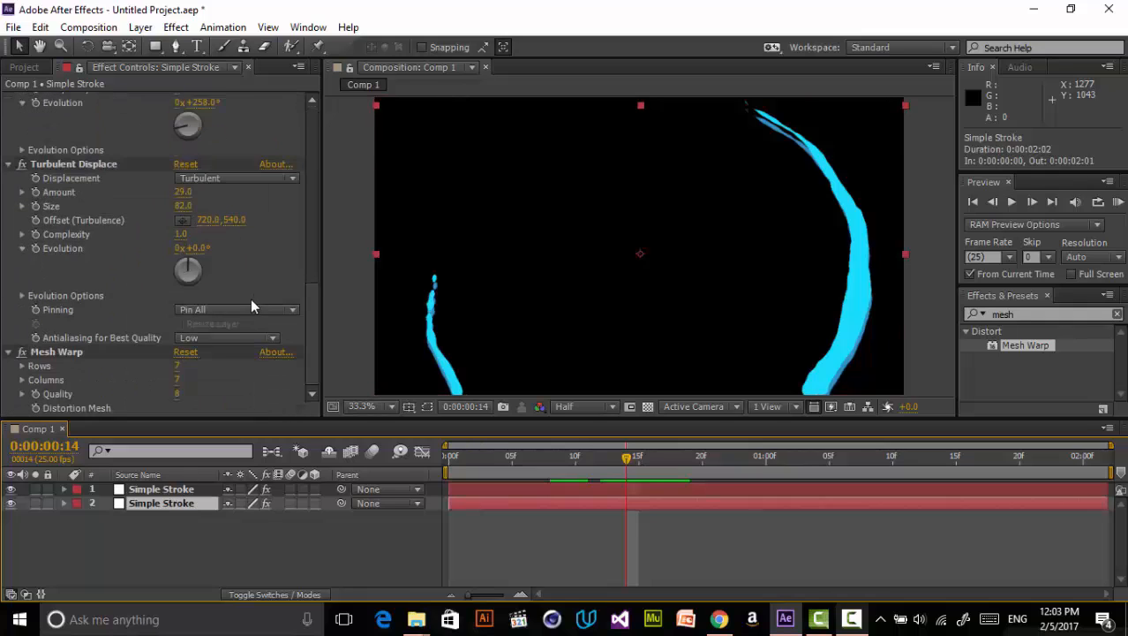
pyautogui.click(57, 351)
pyautogui.moveTo(753, 148); pyautogui.dragTo(759, 129)
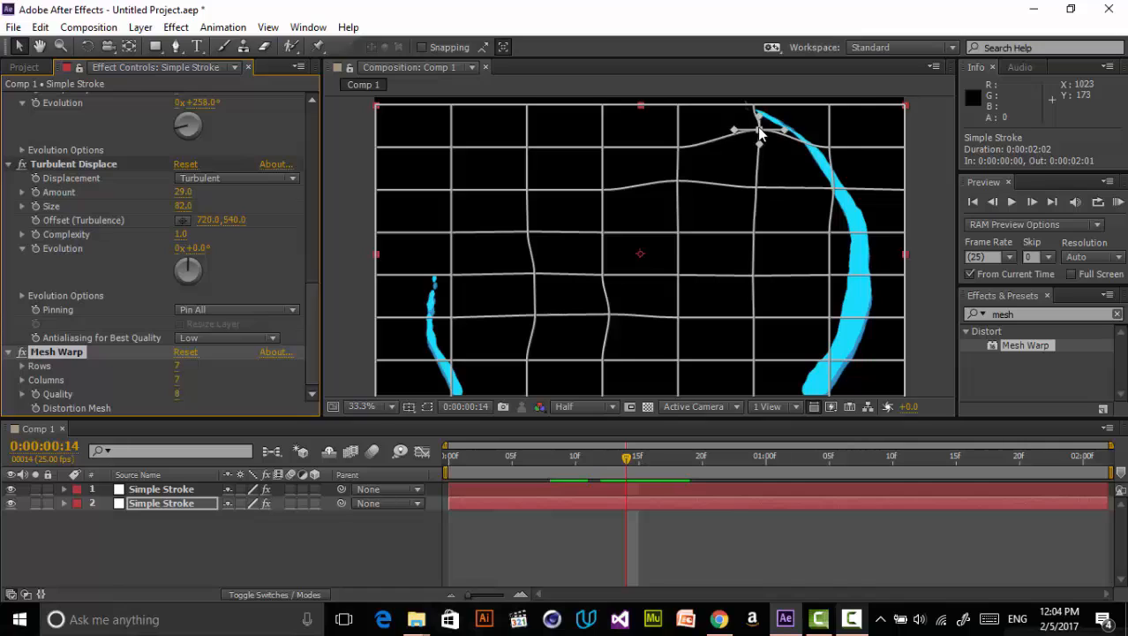
pyautogui.moveTo(823, 240); pyautogui.dragTo(828, 234)
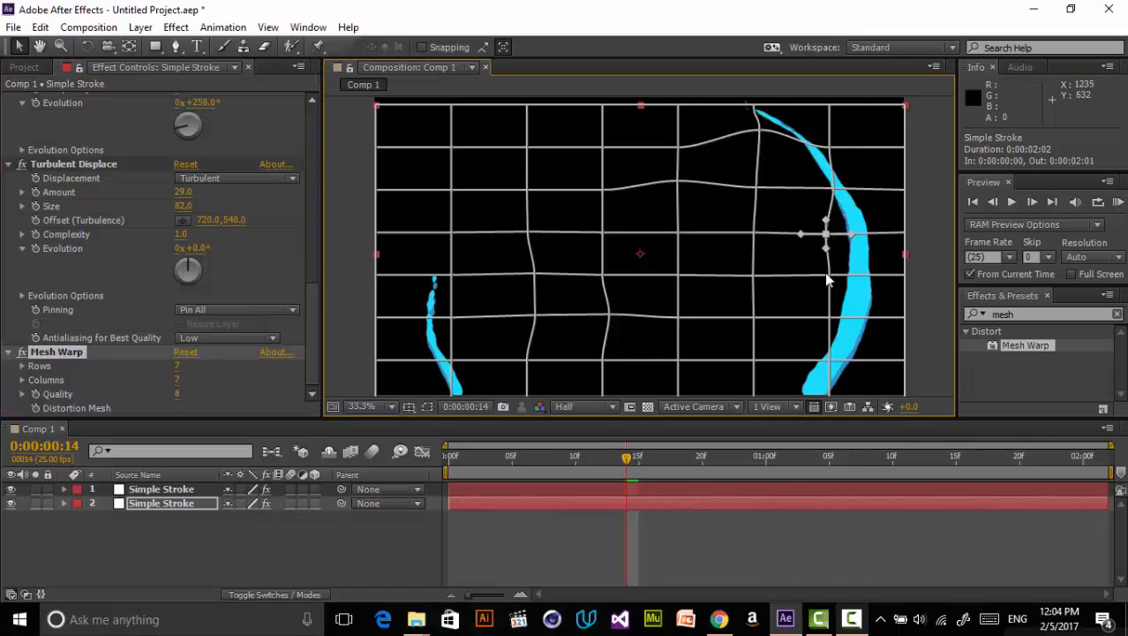
# - At frame 5, adjust the Mesh Warp point at the stroke's lower tip on the second layer
pyautogui.click(820, 548)
pyautogui.moveTo(675, 460)
pyautogui.mouseDown()
pyautogui.moveTo(829, 438)
pyautogui.moveTo(568, 478)
pyautogui.moveTo(468, 512)
pyautogui.moveTo(527, 491)
pyautogui.moveTo(507, 498)
pyautogui.mouseUp()
pyautogui.click(535, 509)
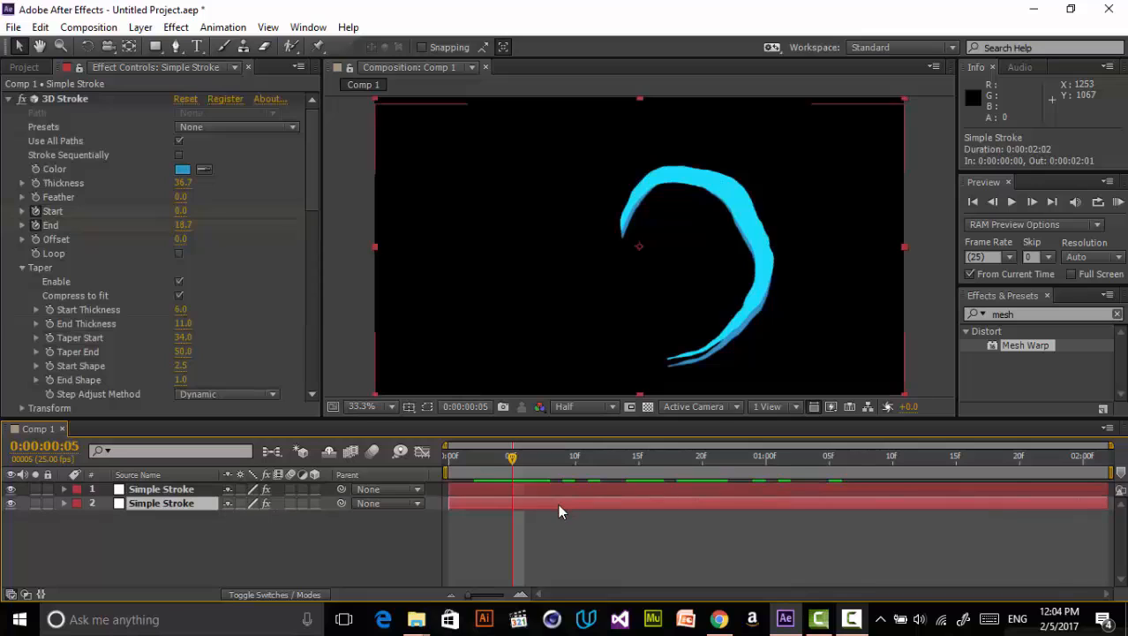
pyautogui.scroll(-15, 191, 313)
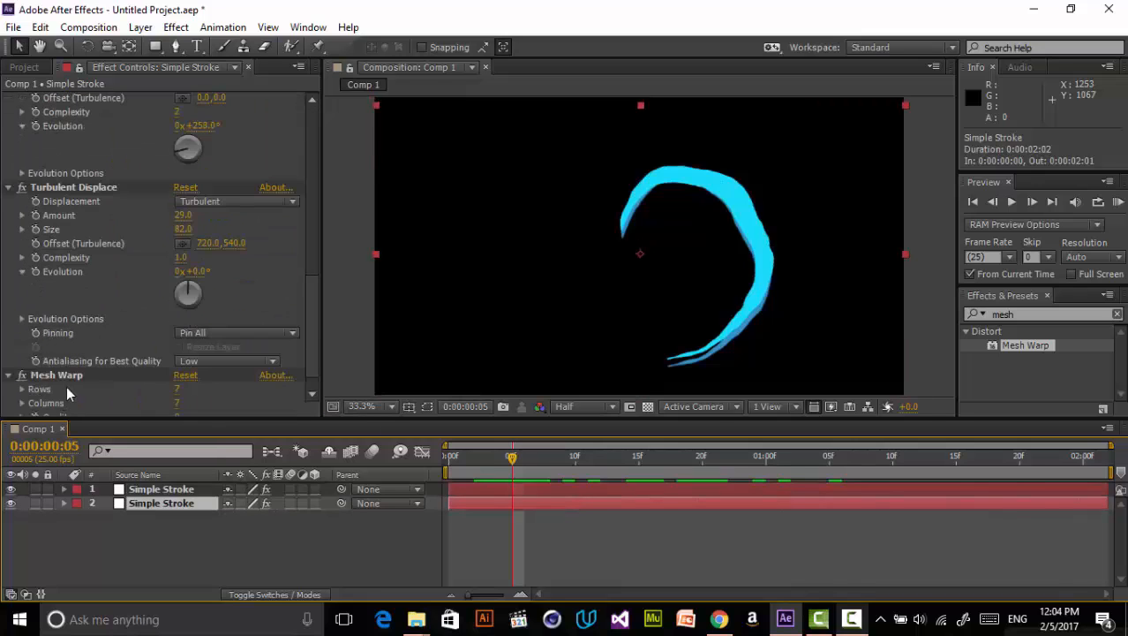
pyautogui.click(62, 375)
pyautogui.click(674, 358)
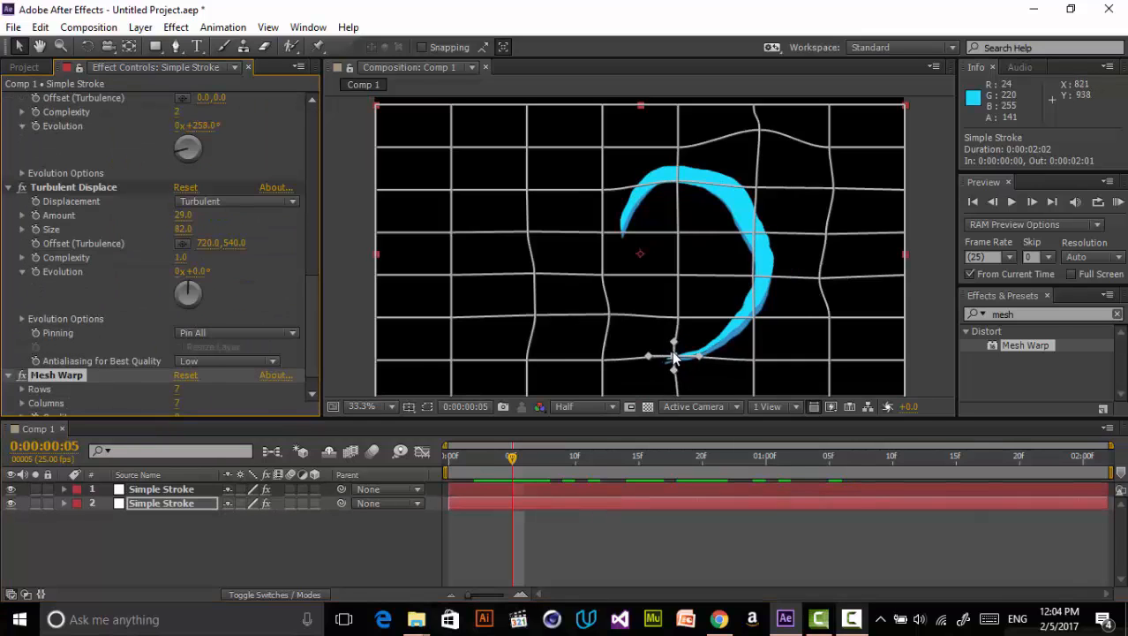
pyautogui.click(696, 521)
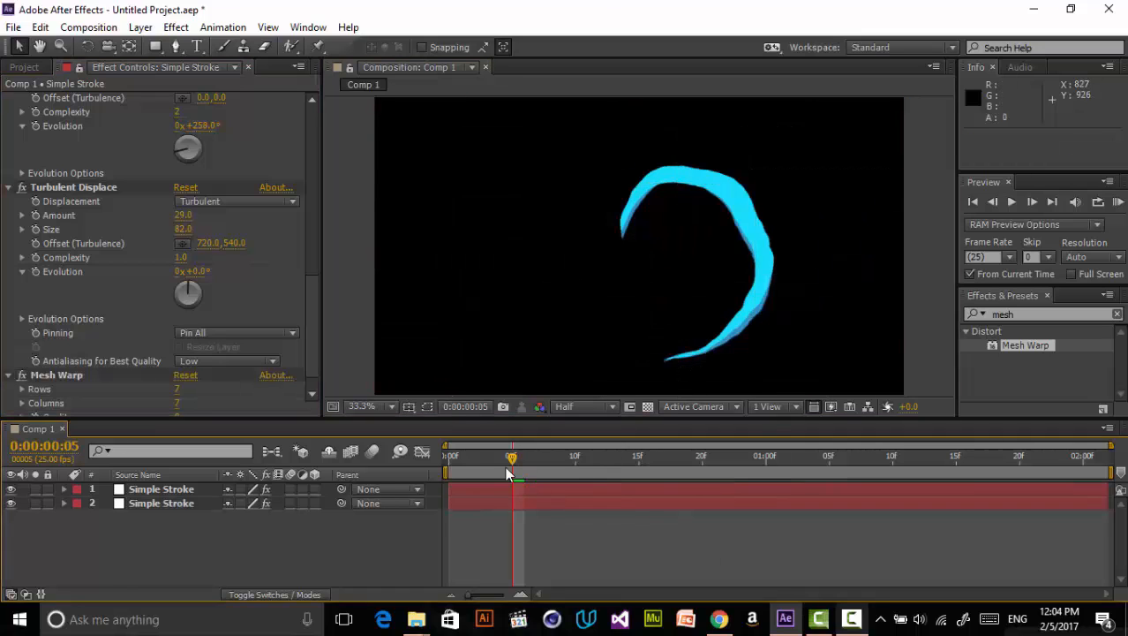
# - Shift the second stroke layer further down at frame 11 and play a preview of the animation
pyautogui.moveTo(507, 474)
pyautogui.mouseDown()
pyautogui.moveTo(540, 461)
pyautogui.moveTo(752, 451)
pyautogui.moveTo(501, 530)
pyautogui.moveTo(637, 482)
pyautogui.moveTo(555, 504)
pyautogui.moveTo(604, 481)
pyautogui.moveTo(589, 488)
pyautogui.mouseUp()
pyautogui.click(637, 490)
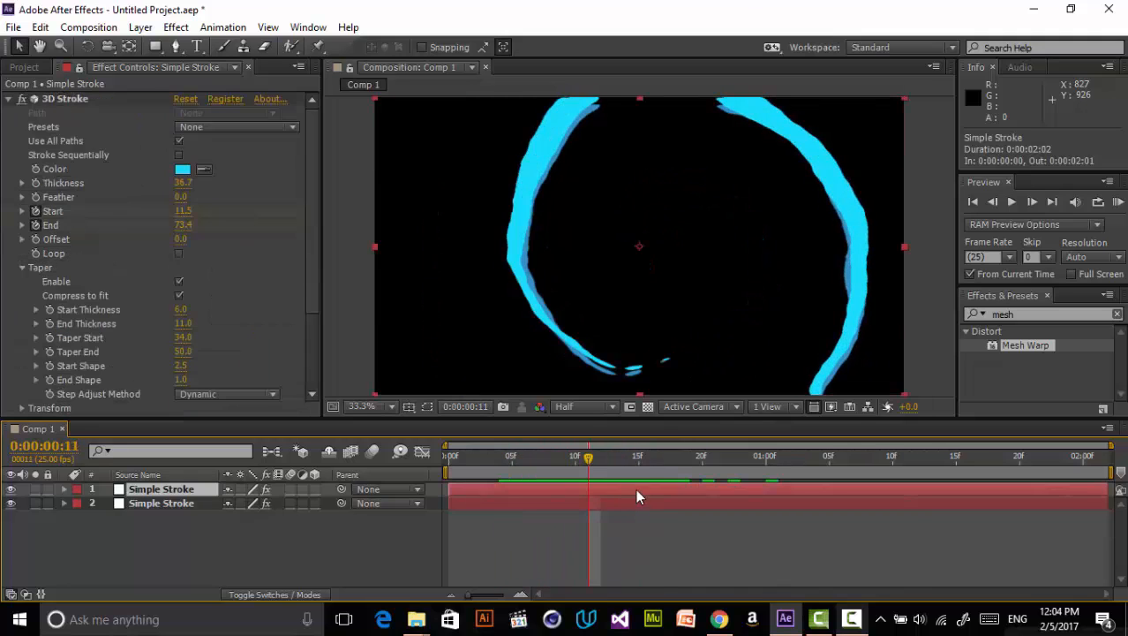
pyautogui.click(195, 503)
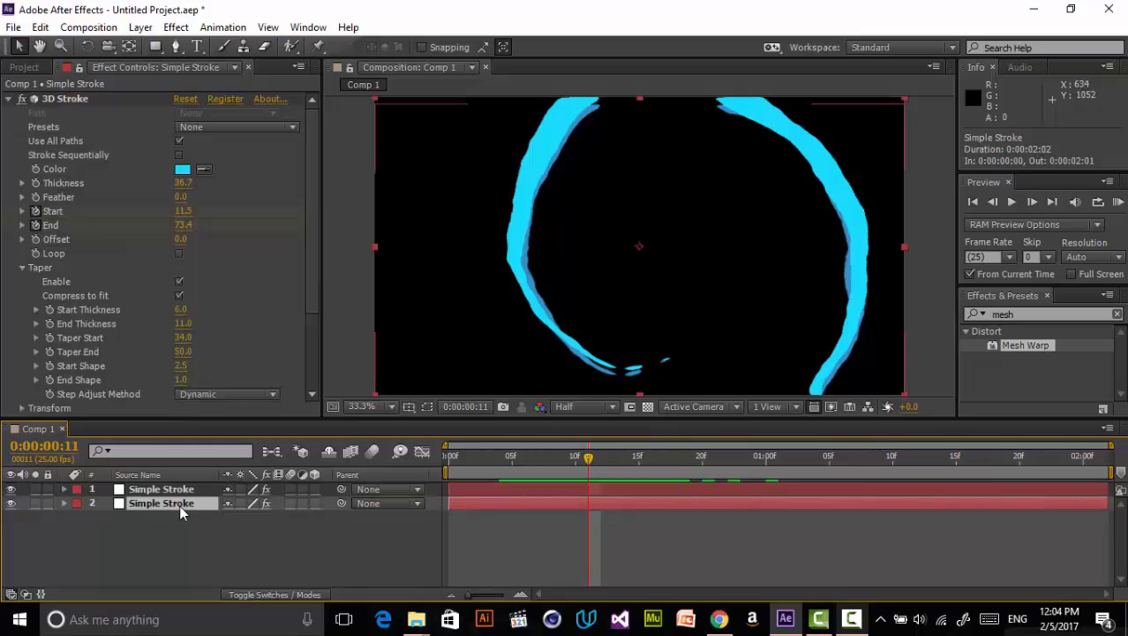
pyautogui.click(88, 100)
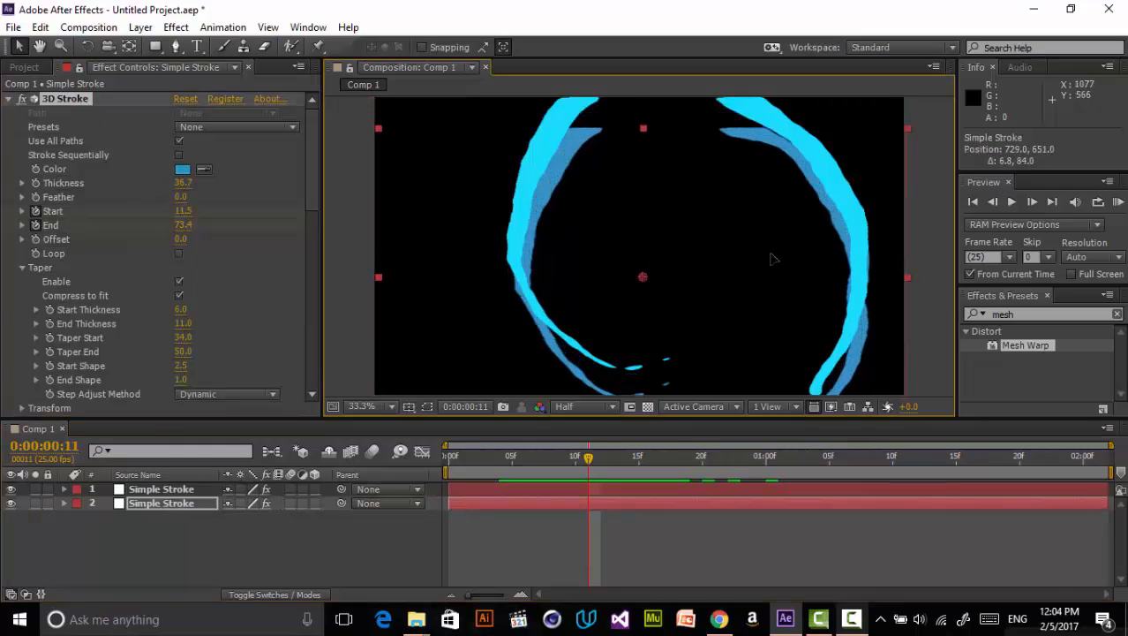
pyautogui.click(584, 526)
pyautogui.moveTo(618, 456)
pyautogui.mouseDown()
pyautogui.moveTo(718, 459)
pyautogui.moveTo(460, 503)
pyautogui.moveTo(691, 448)
pyautogui.moveTo(578, 468)
pyautogui.moveTo(485, 507)
pyautogui.moveTo(650, 471)
pyautogui.moveTo(636, 495)
pyautogui.mouseUp()
pyautogui.press('space')
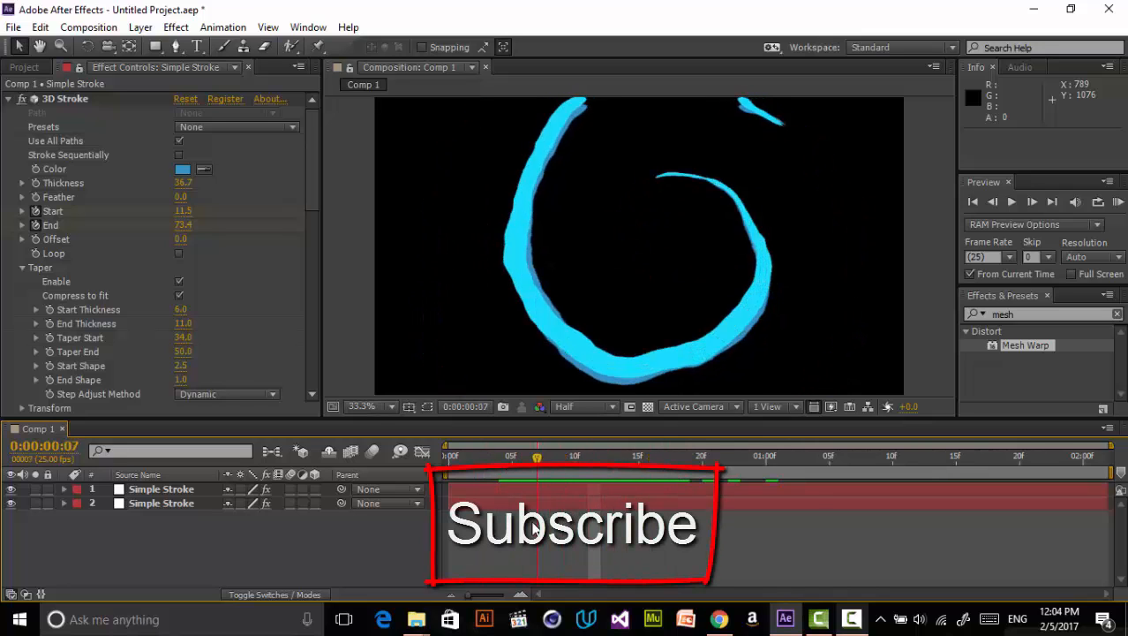